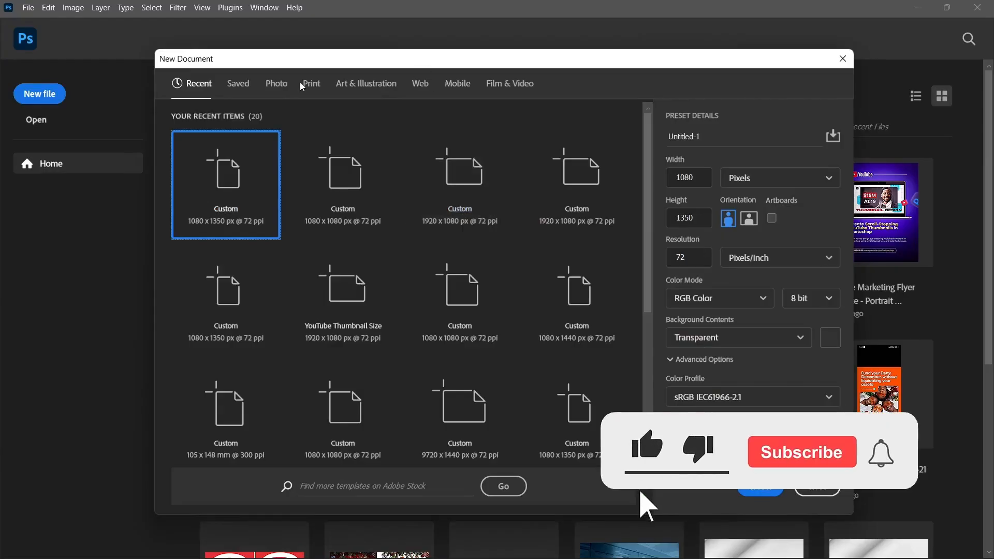
# Create a new document from the A6 print preset (105 x 148 mm) with the resolution set to 72 pixels/inch.
pyautogui.click(316, 87)
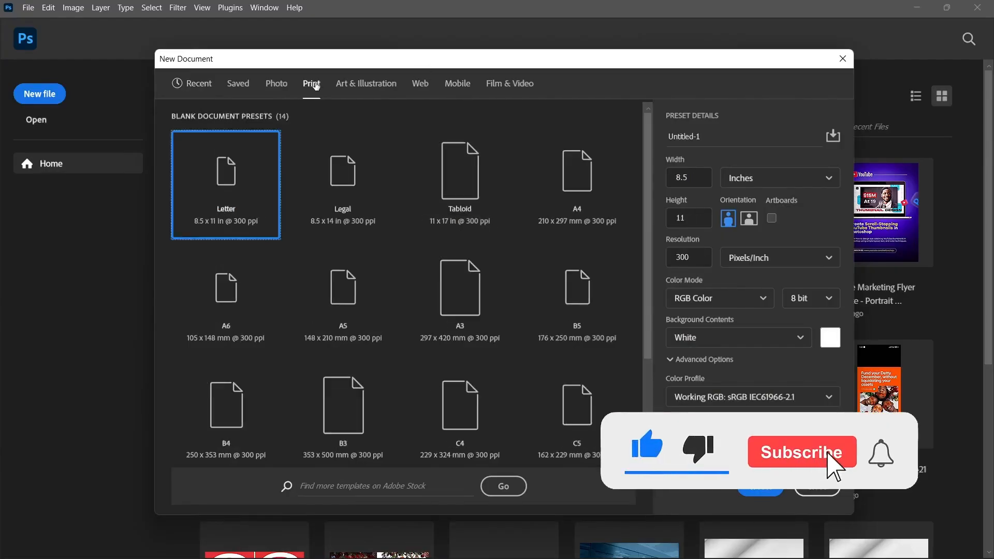
pyautogui.click(224, 295)
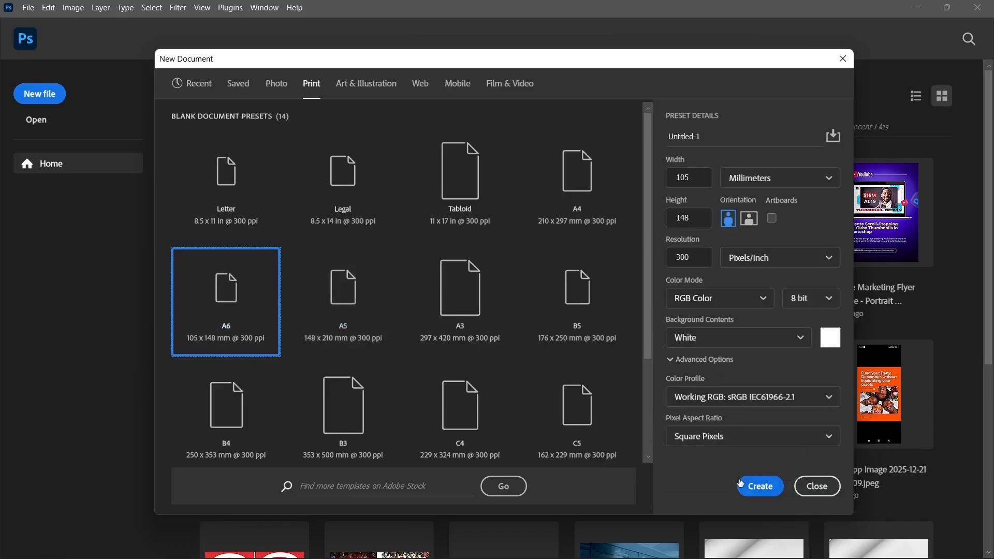
pyautogui.click(695, 257)
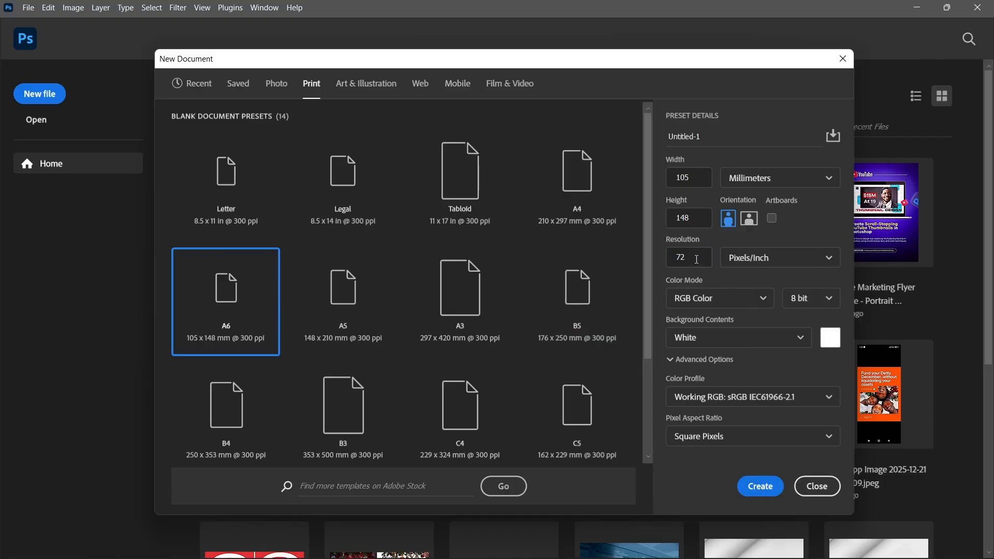
pyautogui.click(753, 487)
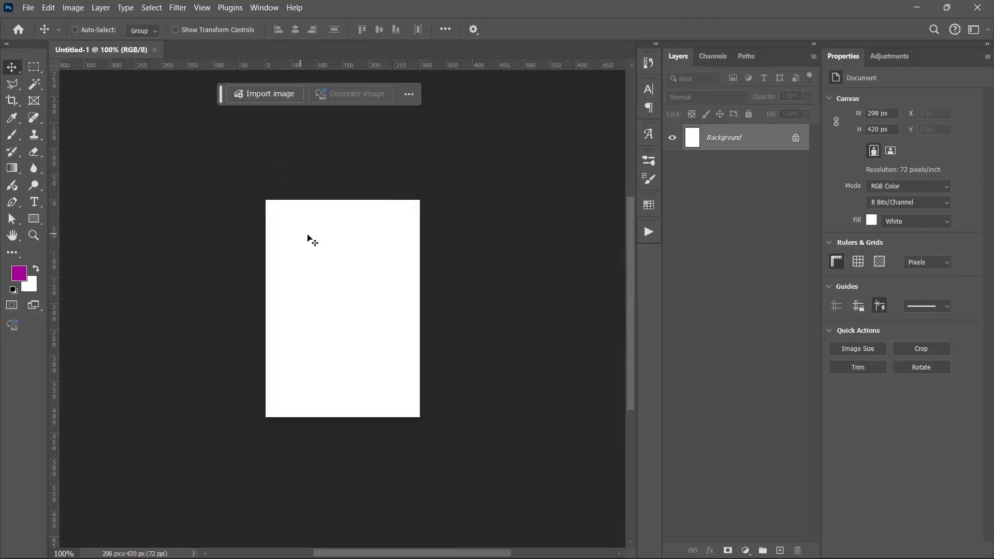
pyautogui.hotkey('ctrl', '0')
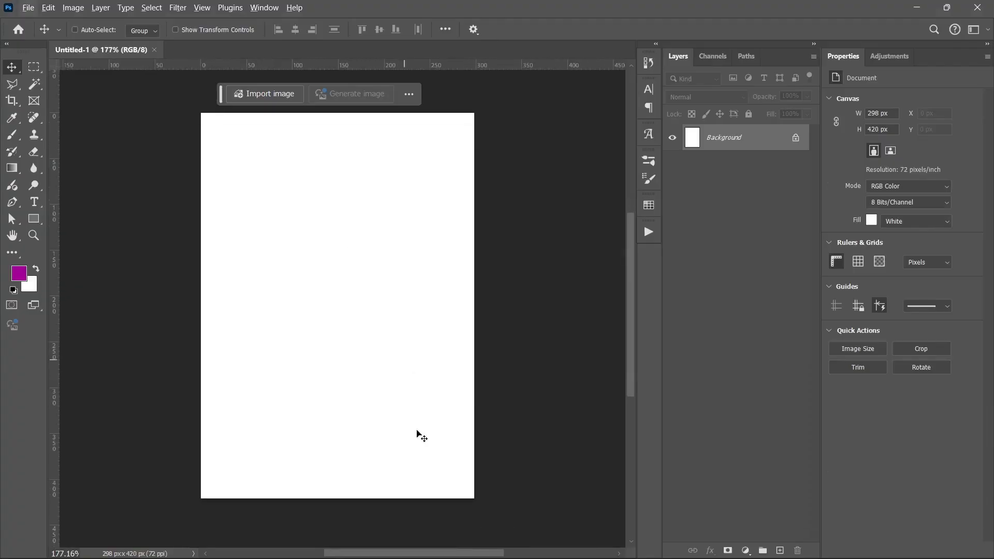
# Place the Baby shoot ideas image from the Dedication Invite Assets folder across the top of the canvas, centred horizontally.
pyautogui.moveTo(416, 554)
pyautogui.click(384, 545)
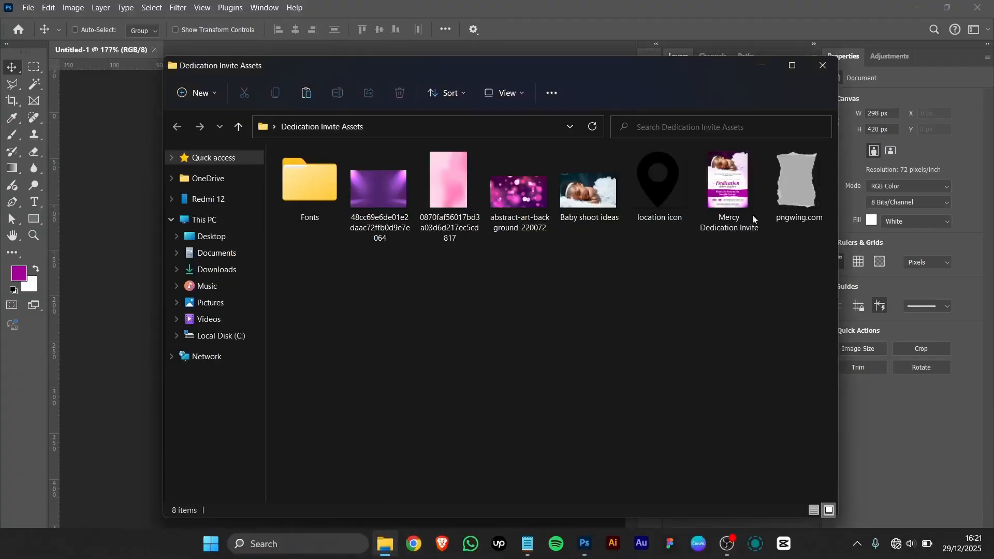
pyautogui.click(590, 201)
pyautogui.moveTo(590, 202); pyautogui.dragTo(145, 305)
pyautogui.moveTo(350, 313); pyautogui.dragTo(339, 200)
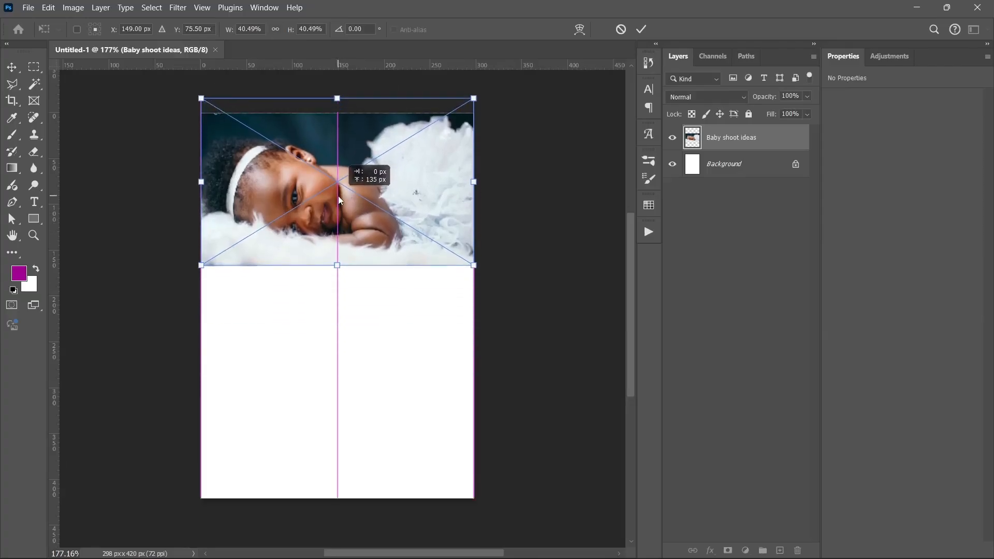
pyautogui.moveTo(338, 196); pyautogui.dragTo(339, 197)
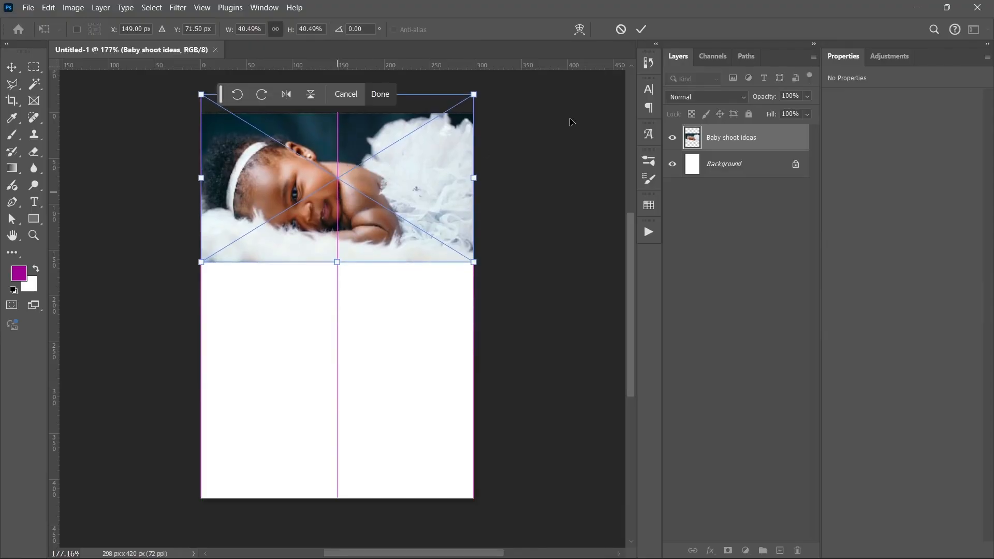
pyautogui.click(641, 29)
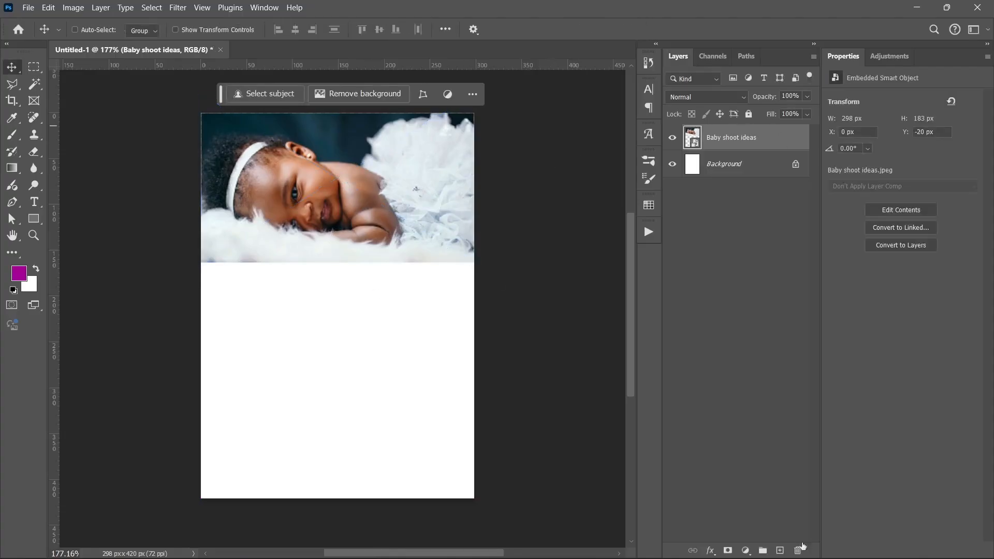
# Add a layer mask to the baby photo and draw a vertical black-to-white linear gradient on it.
pyautogui.click(728, 551)
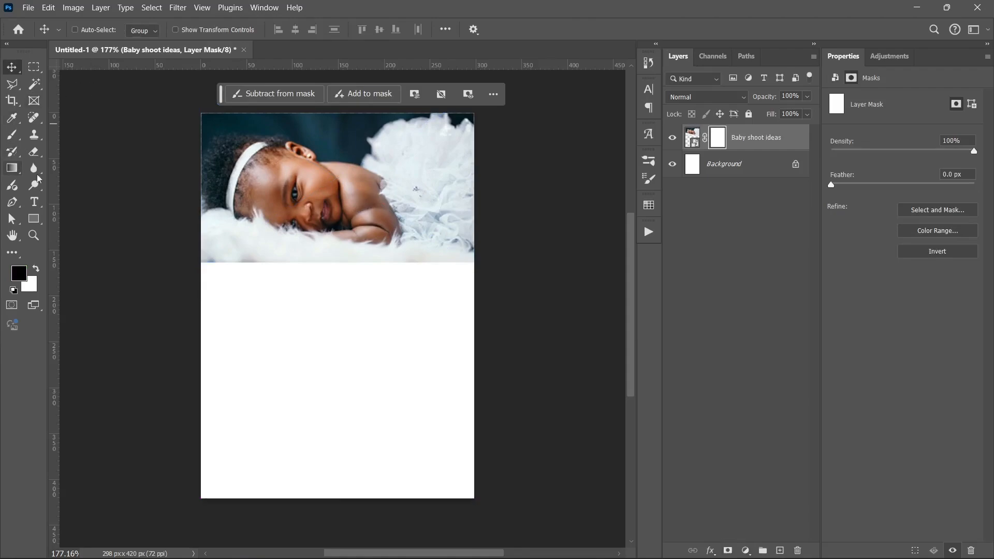
pyautogui.click(12, 167)
pyautogui.moveTo(325, 226); pyautogui.dragTo(326, 424)
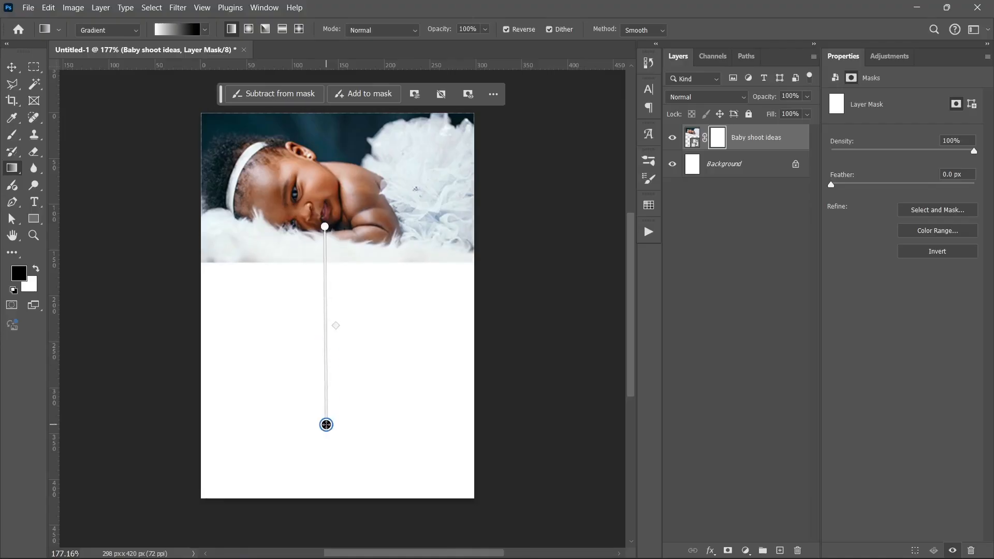
pyautogui.moveTo(328, 365); pyautogui.dragTo(324, 215)
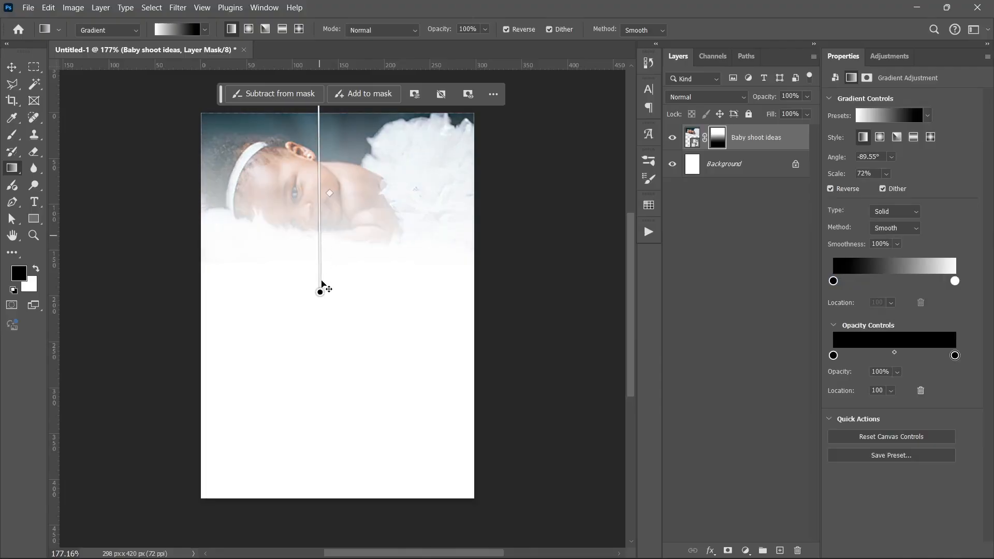
# Shorten the mask gradient to a narrow vertical band so only the baby photo's lower edge fades out.
pyautogui.moveTo(320, 284); pyautogui.dragTo(322, 272)
pyautogui.scroll(3, 328, 172)
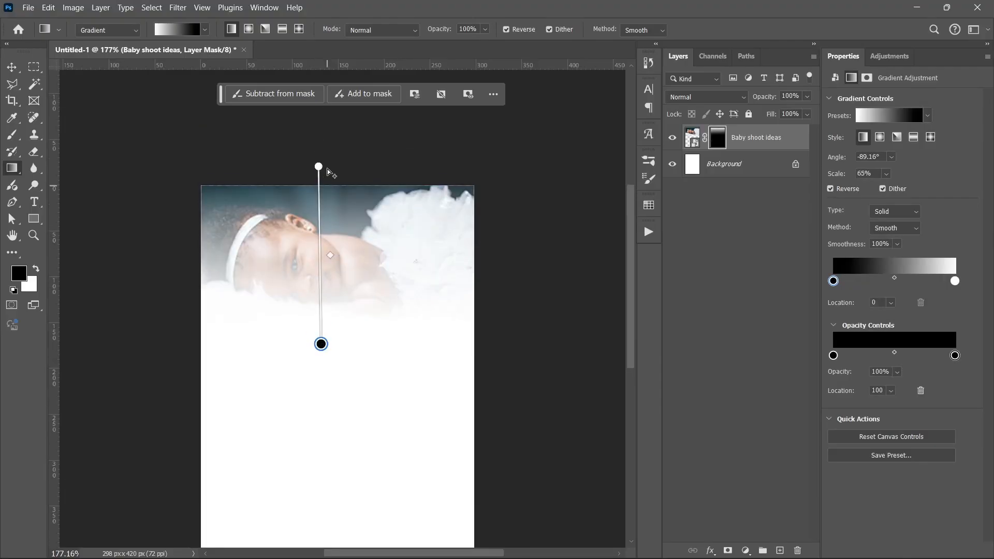
pyautogui.moveTo(318, 169); pyautogui.dragTo(320, 309)
pyautogui.moveTo(320, 343); pyautogui.dragTo(320, 333)
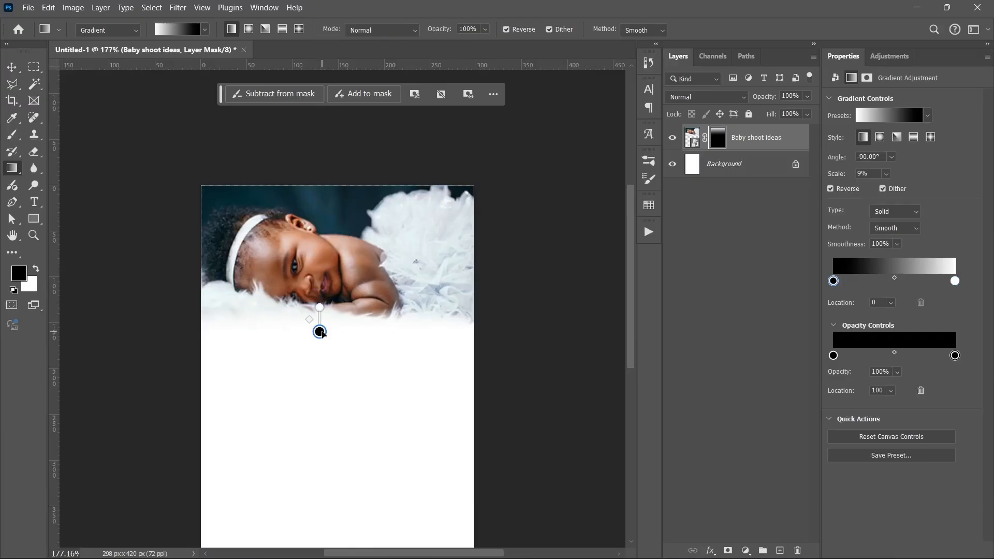
pyautogui.press('v')
pyautogui.click(682, 303)
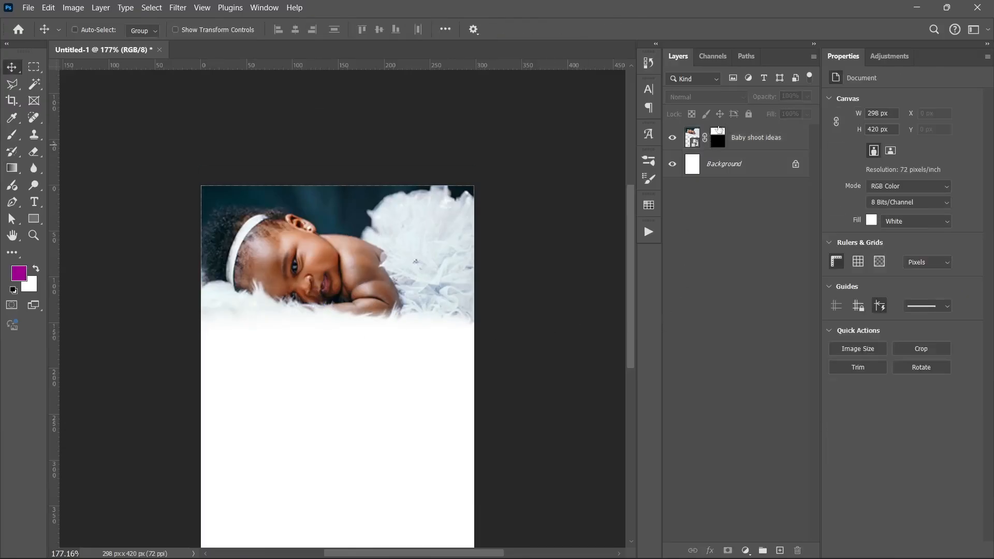
# Switch the baby photo's layer mask off and on again to compare the faded lower edge.
pyautogui.keyDown('shift'); pyautogui.click(724, 133); pyautogui.keyUp('shift')
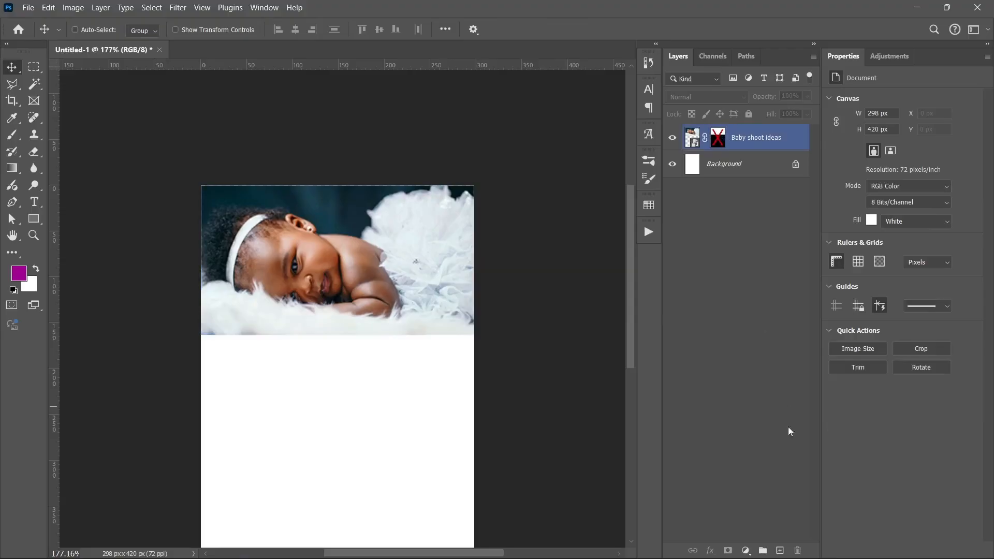
pyautogui.keyDown('shift'); pyautogui.click(717, 143); pyautogui.keyUp('shift')
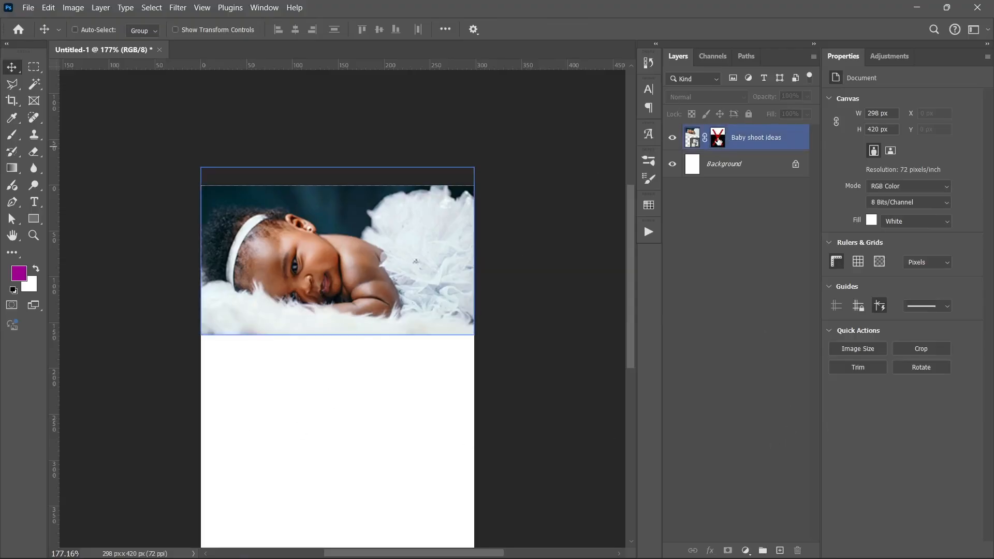
pyautogui.scroll(-1, 290, 440)
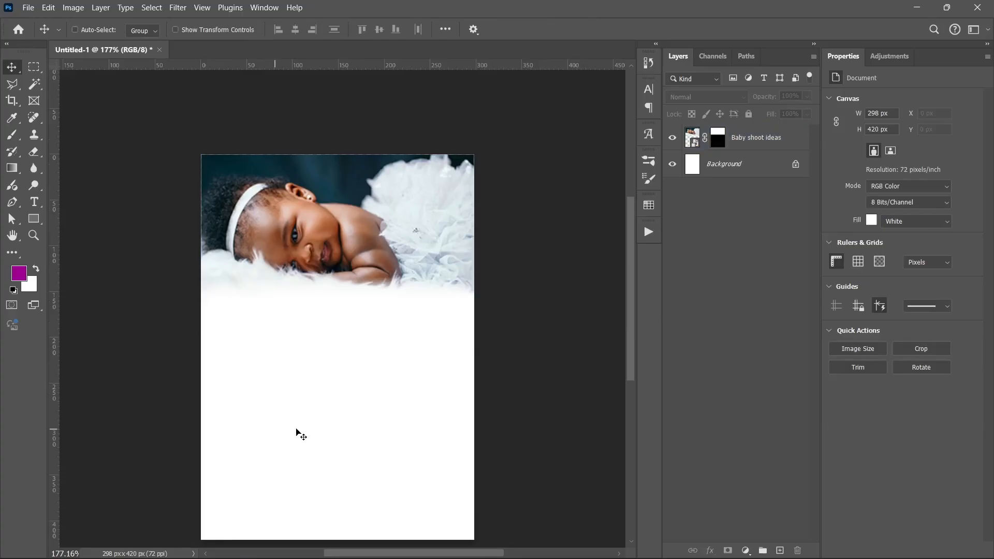
pyautogui.scroll(-1, 343, 426)
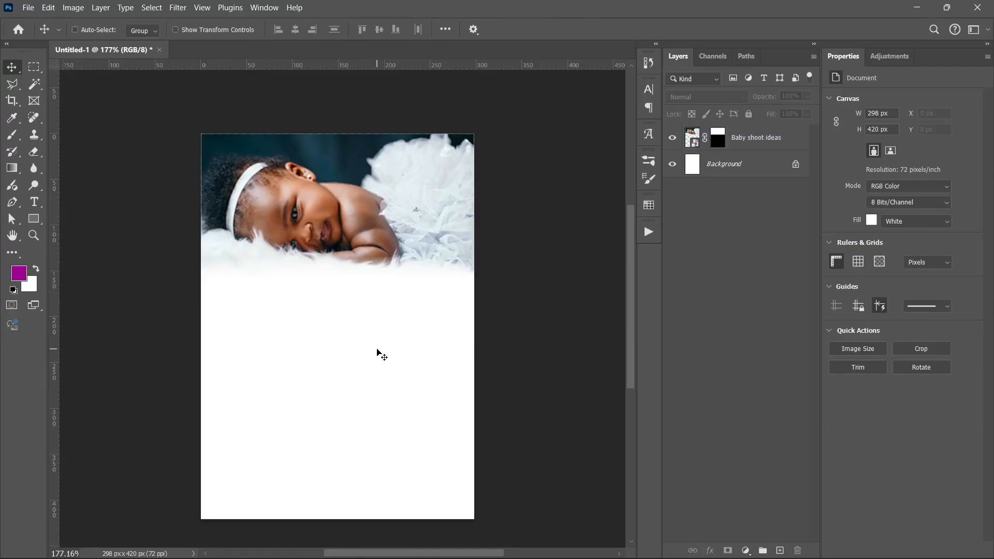
# Place the pink gradient image 0870faf56017bd3a03d6d217ec5cd817 directly above the Background layer, filling the canvas beneath the baby photo.
pyautogui.click(754, 165)
pyautogui.moveTo(448, 553)
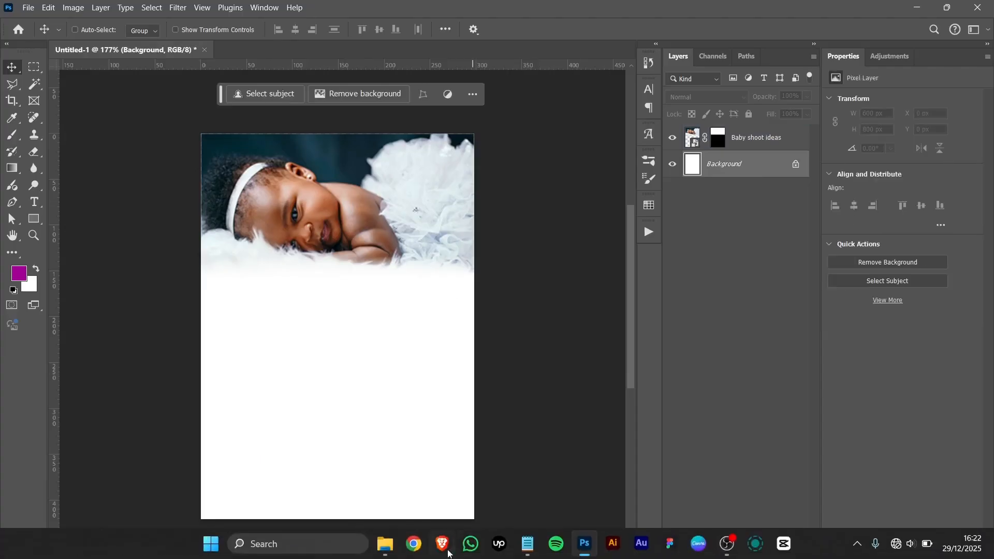
pyautogui.click(384, 543)
pyautogui.click(448, 188)
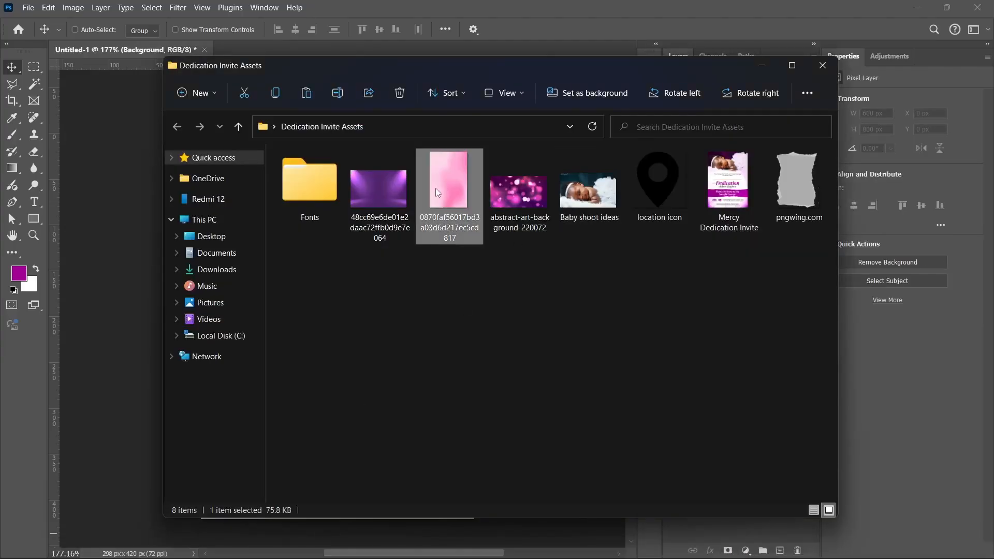
pyautogui.moveTo(450, 187); pyautogui.dragTo(473, 328)
pyautogui.click(639, 30)
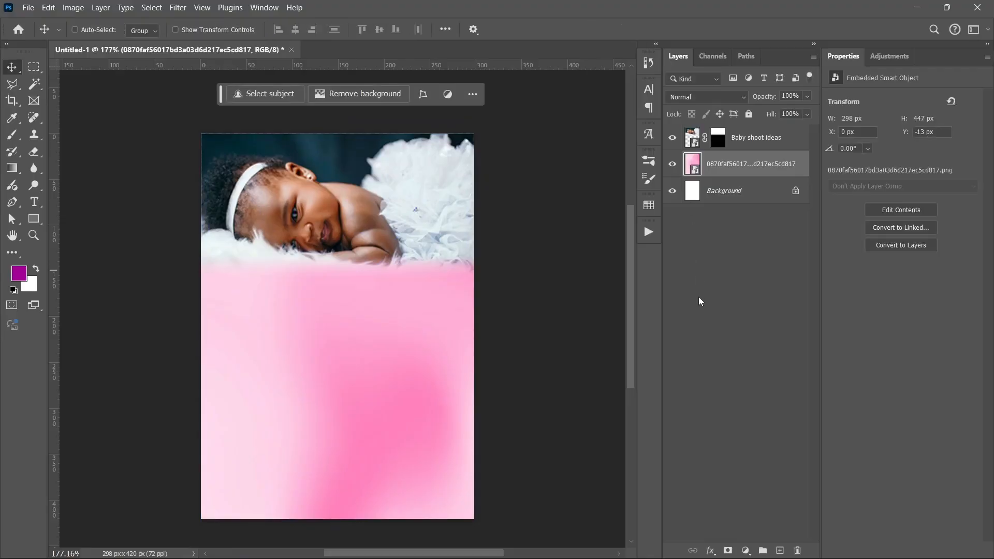
# Shift the pink background's hue to -39 with a Hue/Saturation adjustment and collapse its smart filter list.
pyautogui.hotkey('ctrl', 'u')
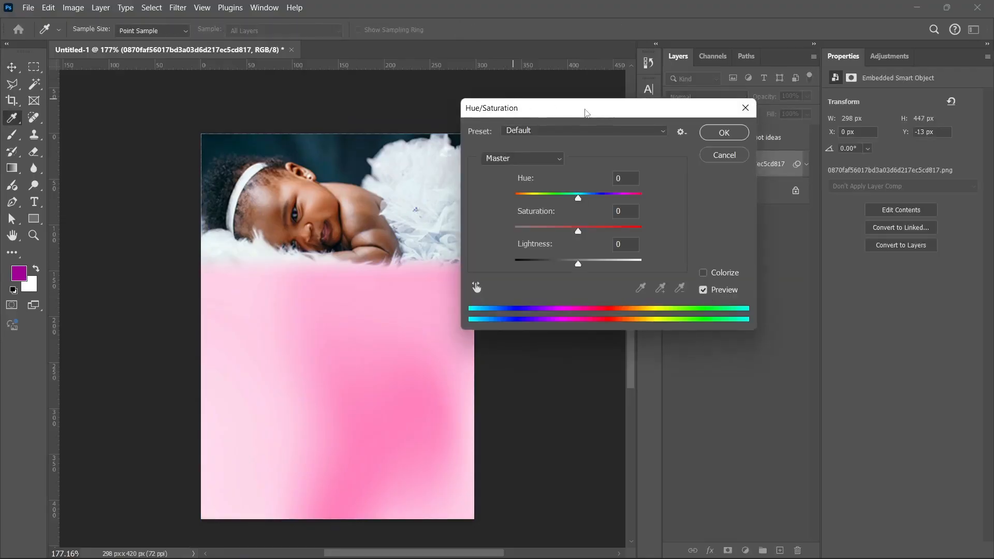
pyautogui.moveTo(583, 111); pyautogui.dragTo(684, 189)
pyautogui.moveTo(676, 276); pyautogui.dragTo(653, 279)
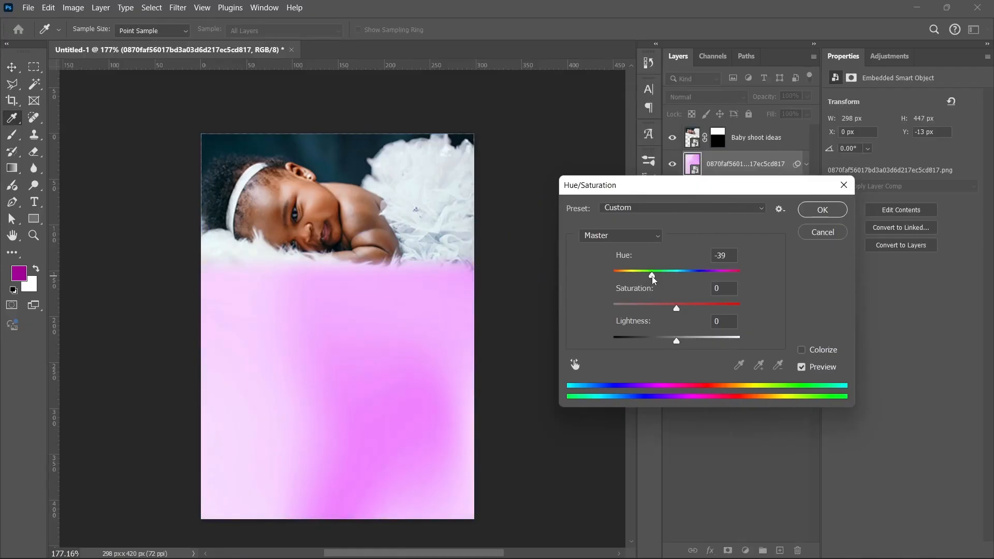
pyautogui.click(821, 209)
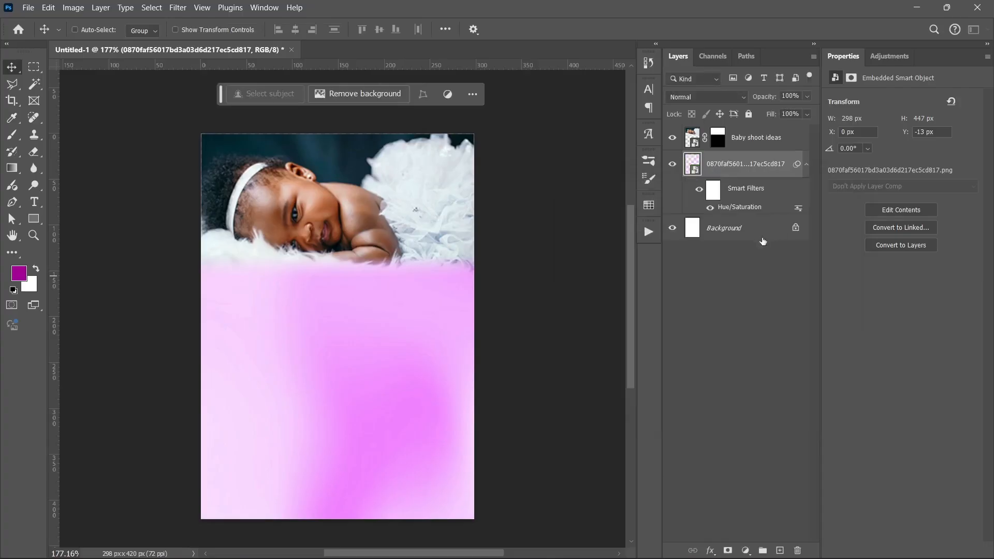
pyautogui.click(805, 165)
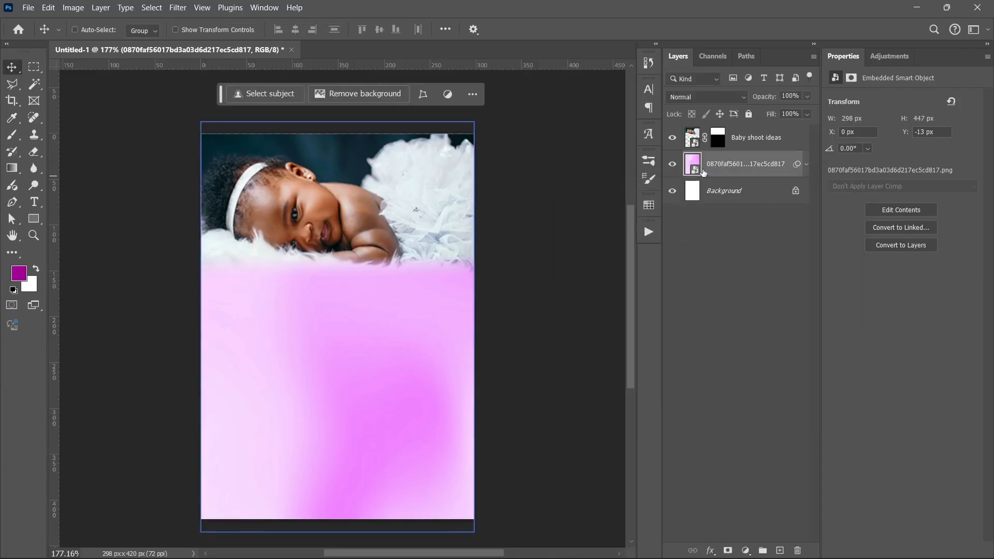
# Add a layer mask to the tinted background and paint its middle black with a soft 259 px brush, leaving colour only around the edges.
pyautogui.press('b')
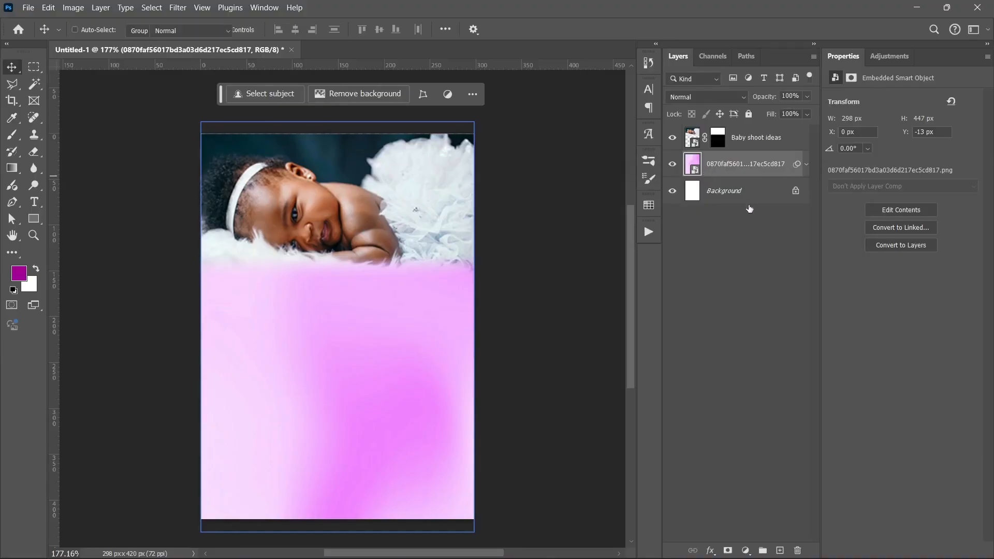
pyautogui.click(728, 550)
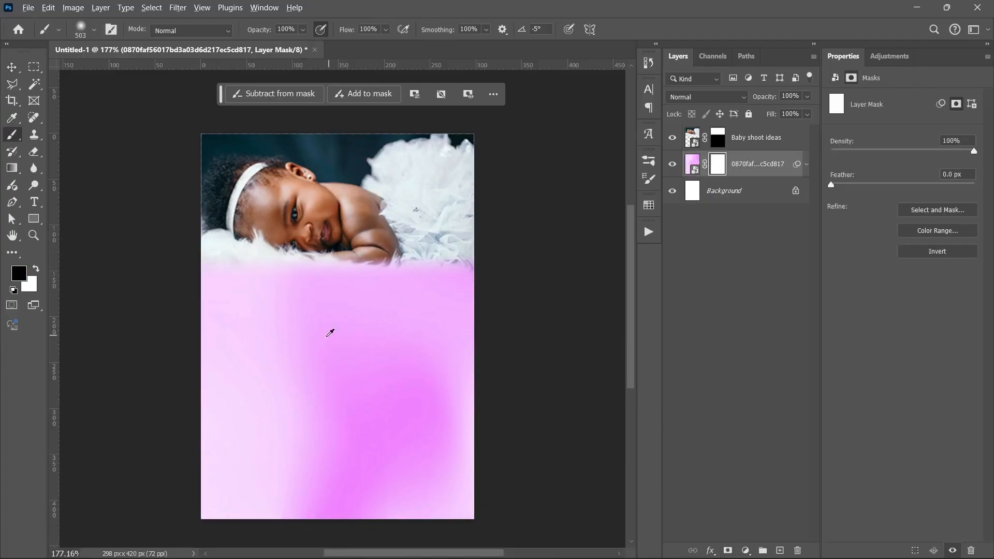
pyautogui.moveTo(328, 333)
pyautogui.mouseDown()
pyautogui.moveTo(373, 333)
pyautogui.moveTo(303, 340)
pyautogui.mouseUp()
pyautogui.moveTo(368, 330)
pyautogui.mouseDown()
pyautogui.moveTo(300, 318)
pyautogui.moveTo(329, 329)
pyautogui.moveTo(345, 323)
pyautogui.moveTo(361, 361)
pyautogui.moveTo(366, 326)
pyautogui.moveTo(361, 384)
pyautogui.moveTo(346, 415)
pyautogui.moveTo(308, 390)
pyautogui.moveTo(315, 333)
pyautogui.moveTo(369, 369)
pyautogui.moveTo(366, 385)
pyautogui.moveTo(337, 311)
pyautogui.moveTo(349, 299)
pyautogui.moveTo(324, 376)
pyautogui.moveTo(323, 435)
pyautogui.moveTo(344, 294)
pyautogui.moveTo(314, 303)
pyautogui.moveTo(543, 301)
pyautogui.mouseUp()
pyautogui.click(296, 319)
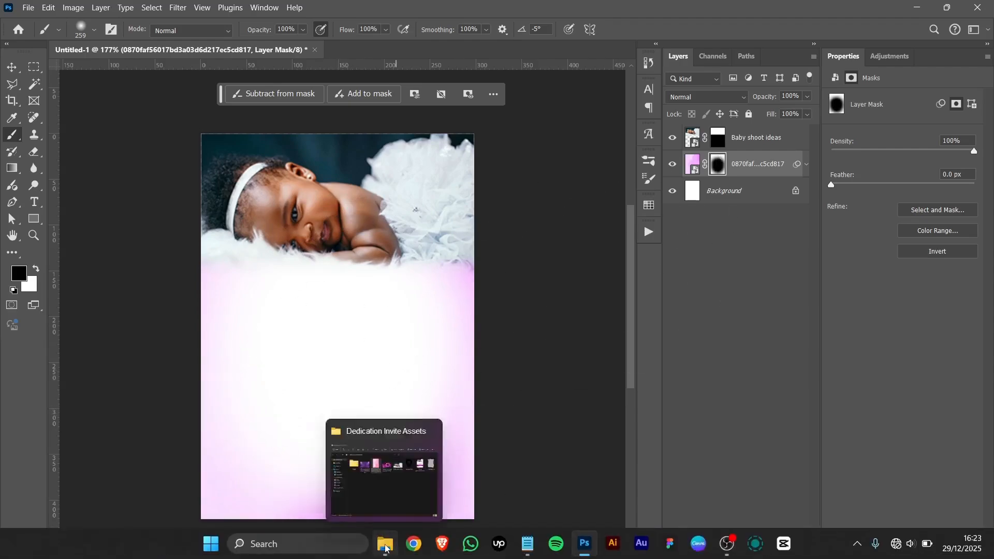
# Place the purple spotlight image 48cc69e6de01e2daac72ffb0d9e7e064 above the tinted background layer at full canvas width.
pyautogui.click(394, 544)
pyautogui.click(382, 200)
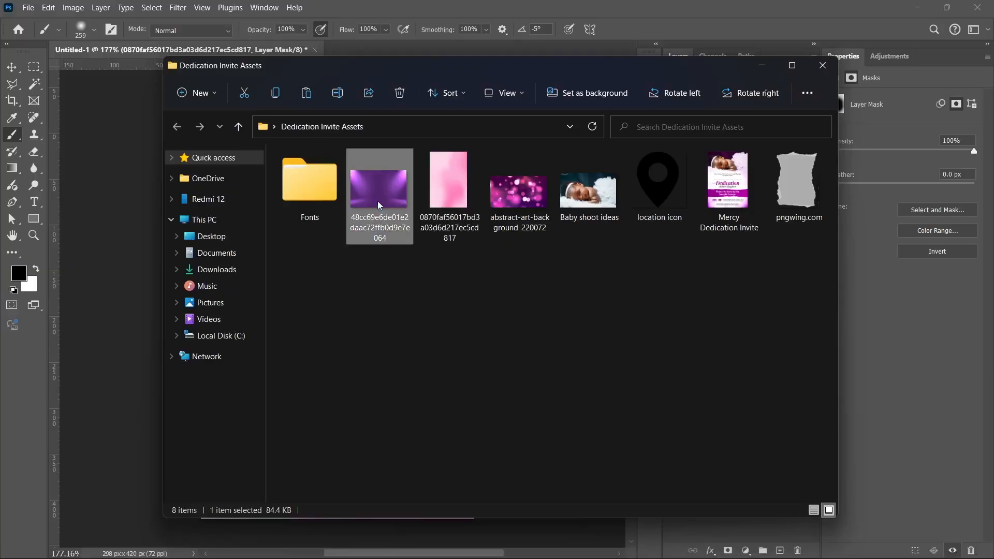
pyautogui.moveTo(380, 205); pyautogui.dragTo(228, 326)
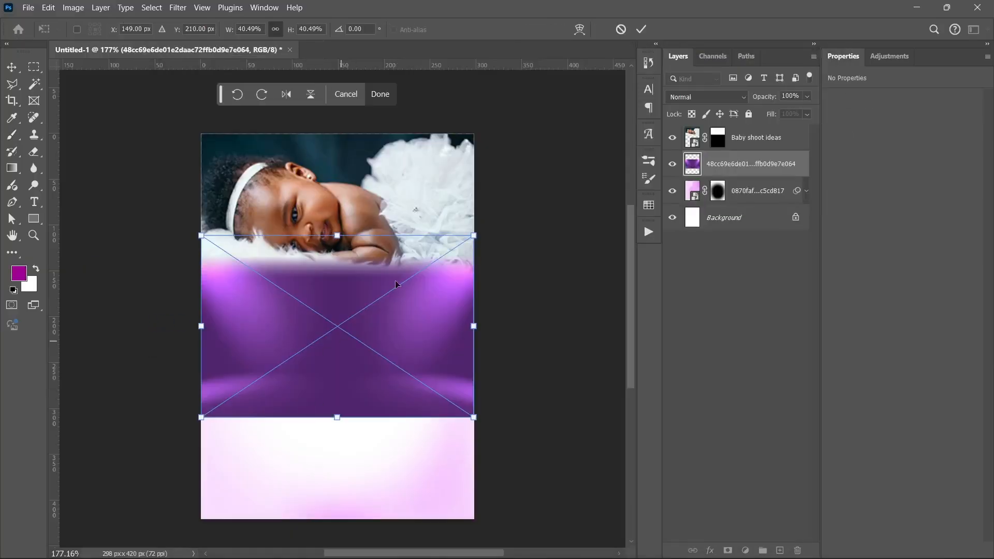
pyautogui.click(641, 29)
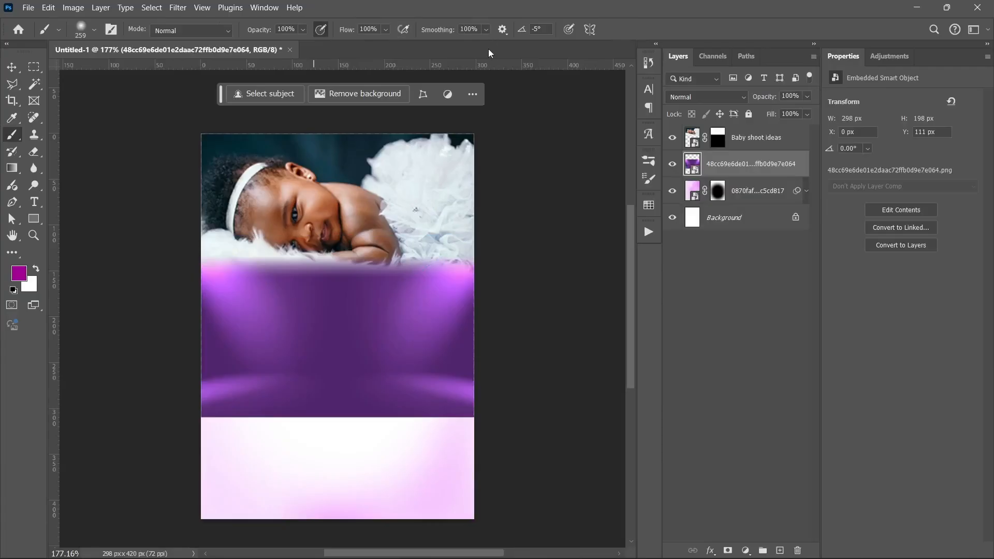
# Set alignment to Canvas and align the purple spotlight image to the canvas's bottom edge.
pyautogui.press('v')
pyautogui.click(445, 29)
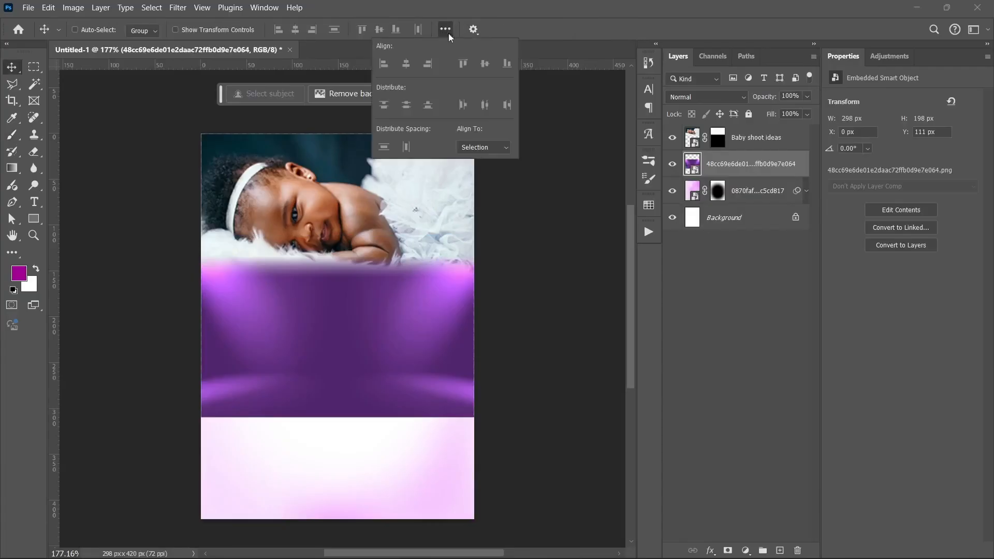
pyautogui.click(482, 149)
pyautogui.click(487, 170)
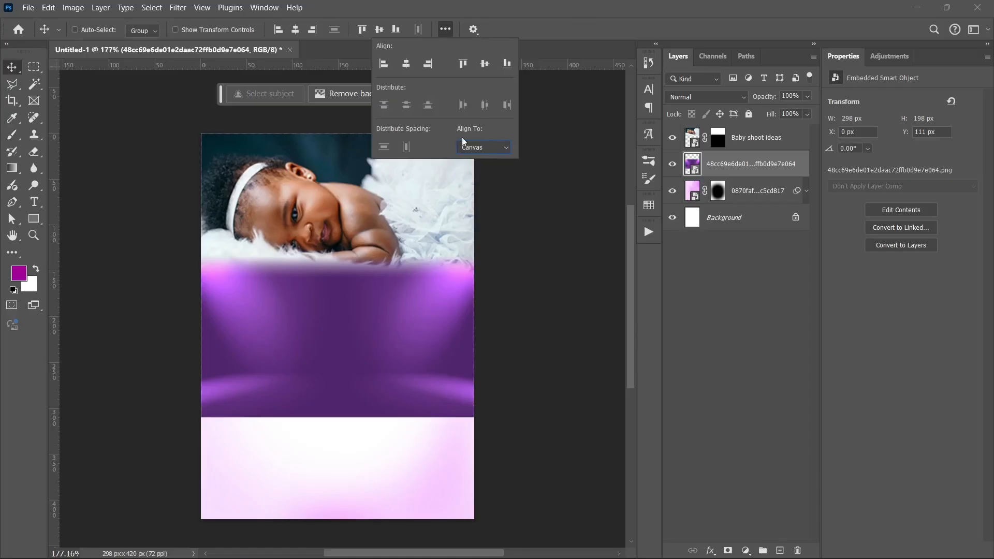
pyautogui.click(399, 29)
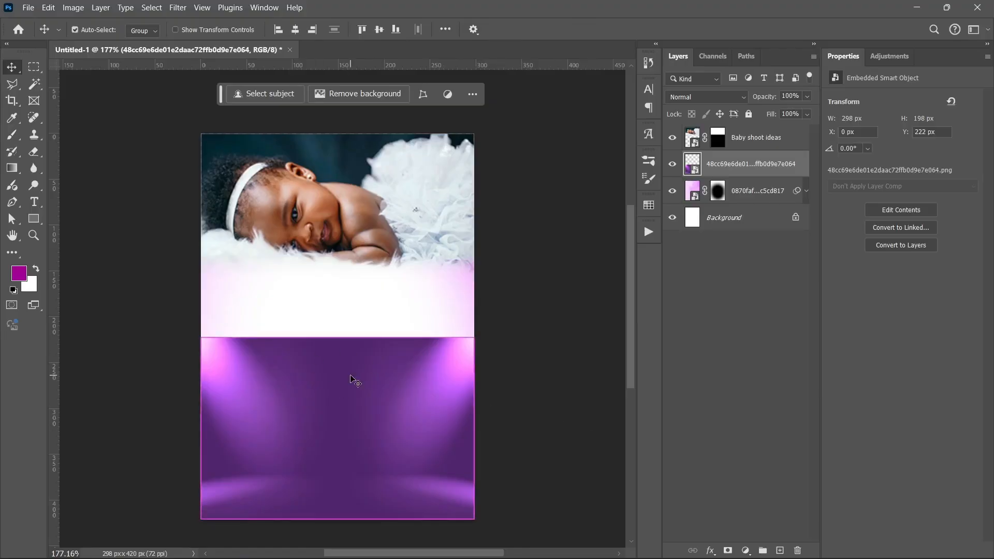
# Flip the purple spotlight image vertically so its bright lights sit in the canvas's lower corners.
pyautogui.hotkey('ctrl', 't')
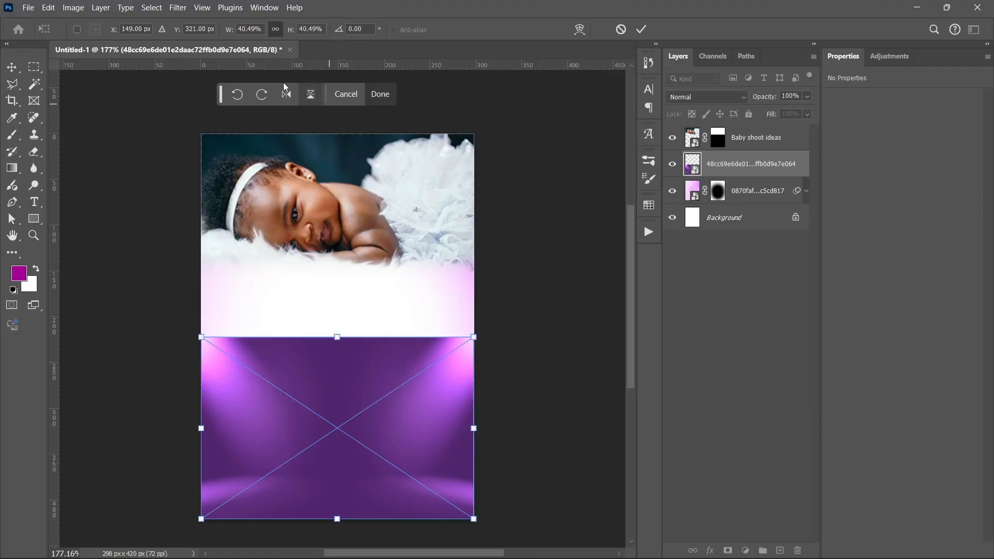
pyautogui.click(310, 95)
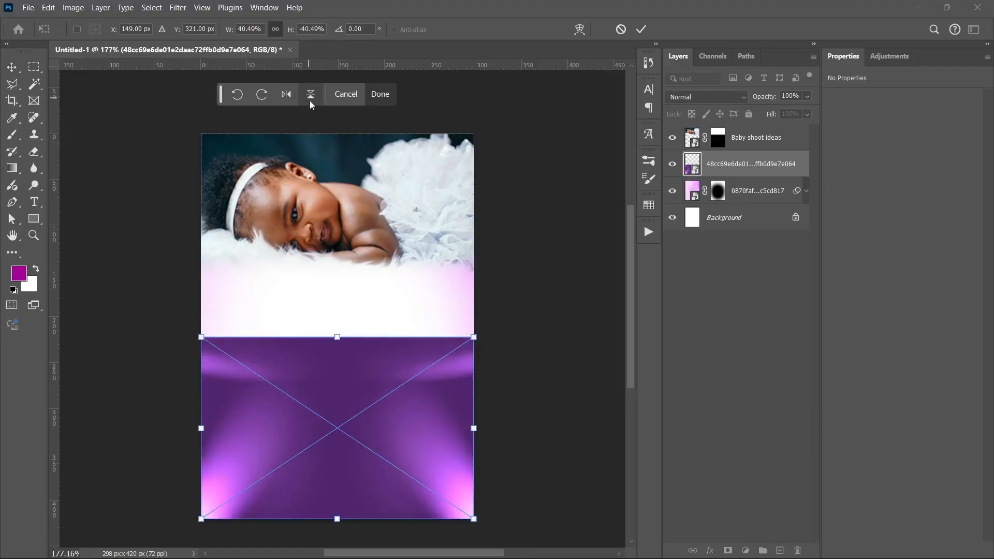
pyautogui.click(642, 29)
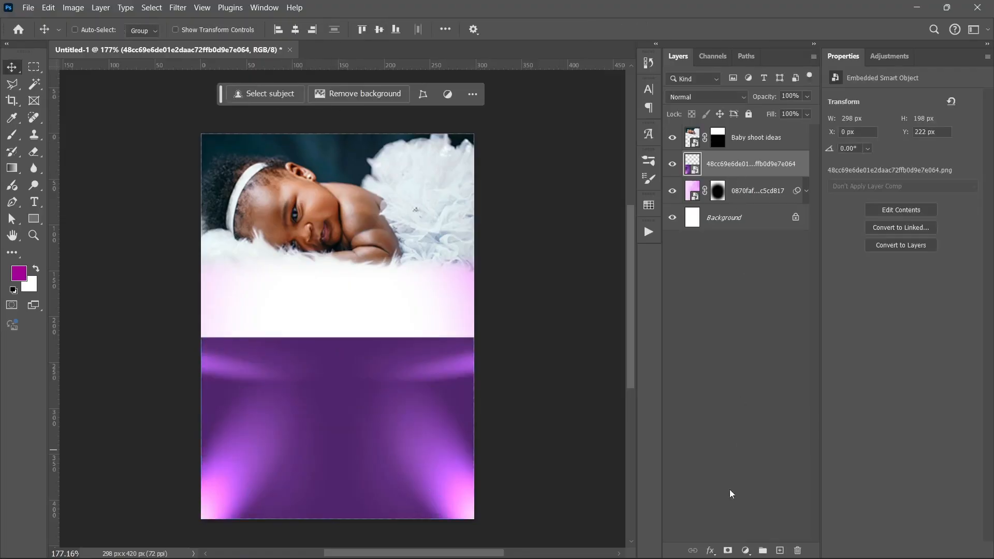
# Add a layer mask to the spotlight image and paint its upper and middle area black with the soft 259 px brush.
pyautogui.click(726, 552)
pyautogui.press('d')
pyautogui.press('b')
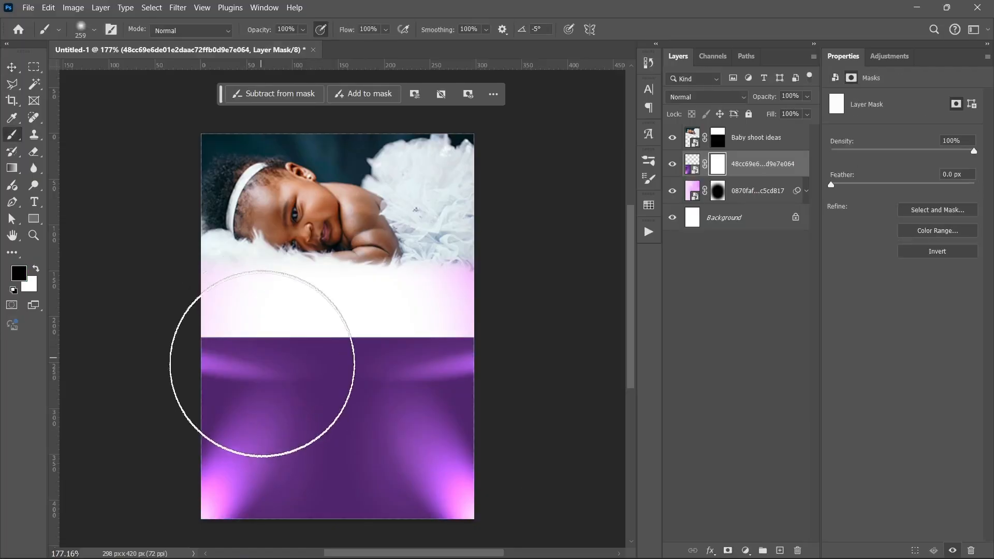
pyautogui.moveTo(260, 366)
pyautogui.mouseDown()
pyautogui.moveTo(277, 347)
pyautogui.moveTo(218, 323)
pyautogui.moveTo(438, 322)
pyautogui.moveTo(390, 334)
pyautogui.moveTo(325, 387)
pyautogui.moveTo(316, 408)
pyautogui.moveTo(344, 408)
pyautogui.moveTo(363, 385)
pyautogui.moveTo(381, 394)
pyautogui.moveTo(381, 383)
pyautogui.moveTo(287, 401)
pyautogui.moveTo(279, 394)
pyautogui.moveTo(373, 404)
pyautogui.moveTo(388, 383)
pyautogui.moveTo(391, 330)
pyautogui.moveTo(417, 410)
pyautogui.moveTo(292, 394)
pyautogui.moveTo(328, 365)
pyautogui.mouseUp()
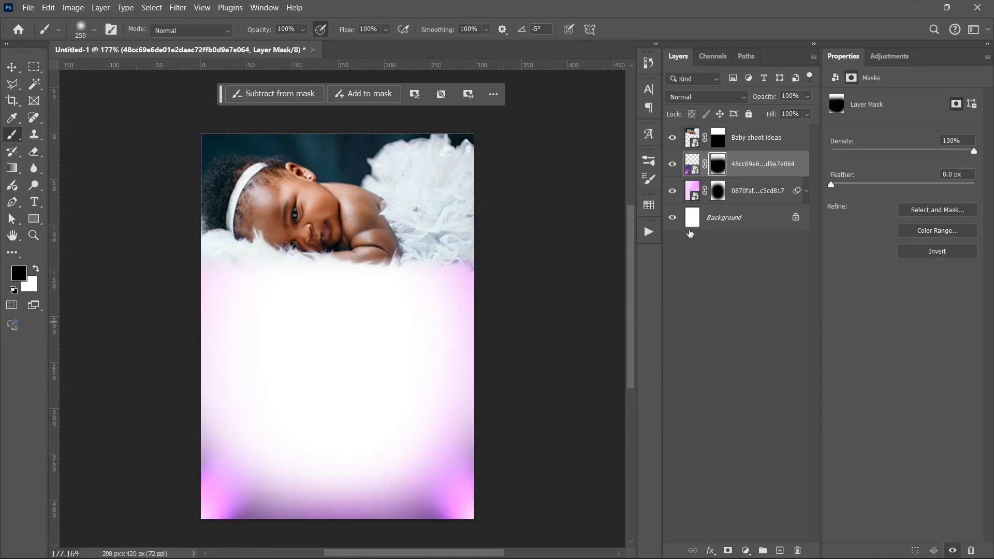
# Place abstract-art-background-220072 above the spotlight layer, rotated 90° clockwise and scaled to 14.61% so it covers the canvas.
pyautogui.click(385, 543)
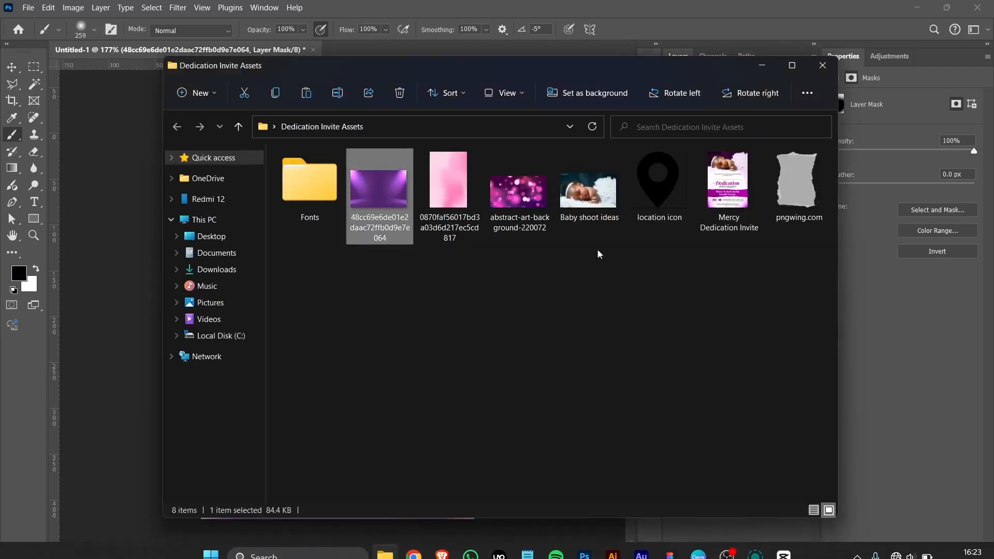
pyautogui.click(547, 217)
pyautogui.moveTo(519, 213); pyautogui.dragTo(235, 355)
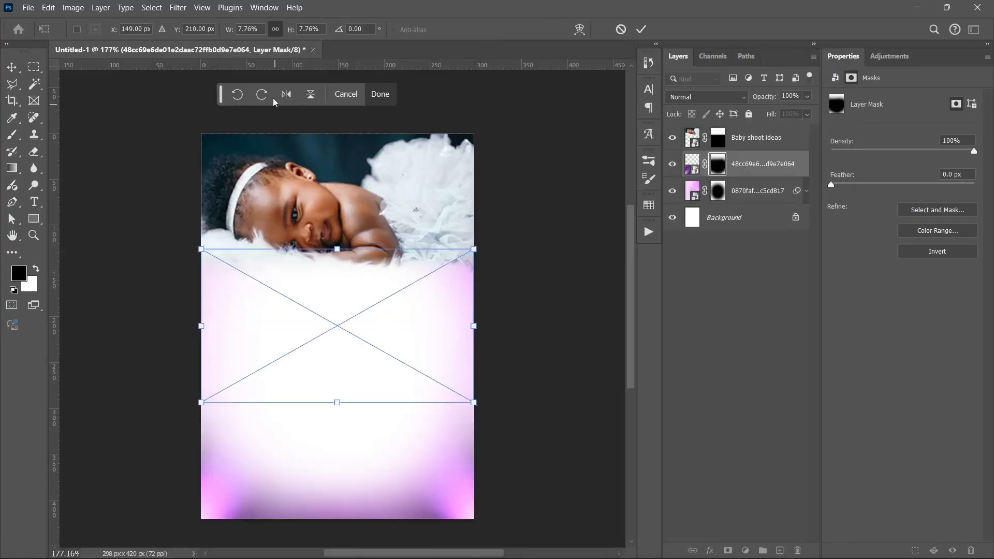
pyautogui.click(262, 94)
pyautogui.moveTo(415, 328); pyautogui.dragTo(485, 329)
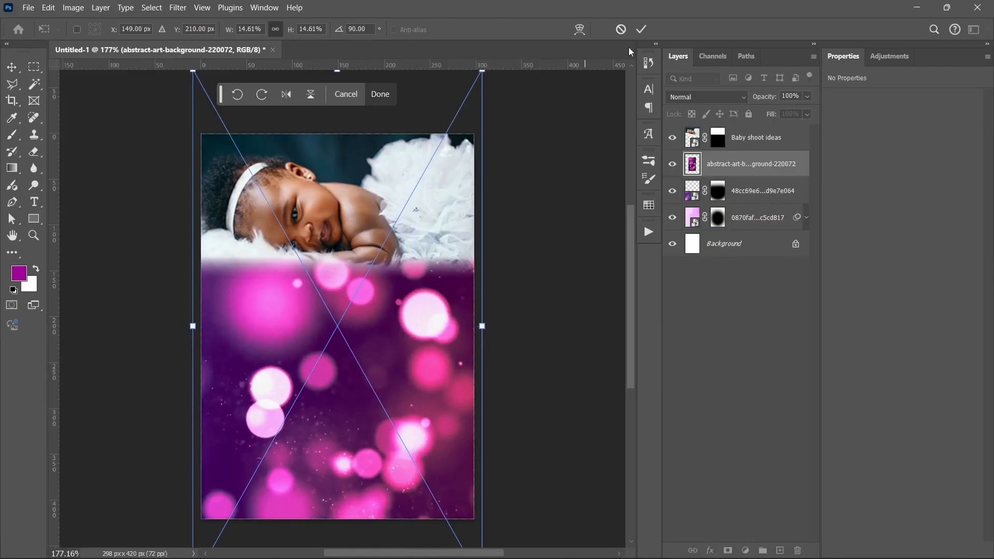
pyautogui.click(641, 29)
# Set the abstract bokeh layer's blend mode to Color Dodge and move the layer about 28 px down.
pyautogui.click(706, 97)
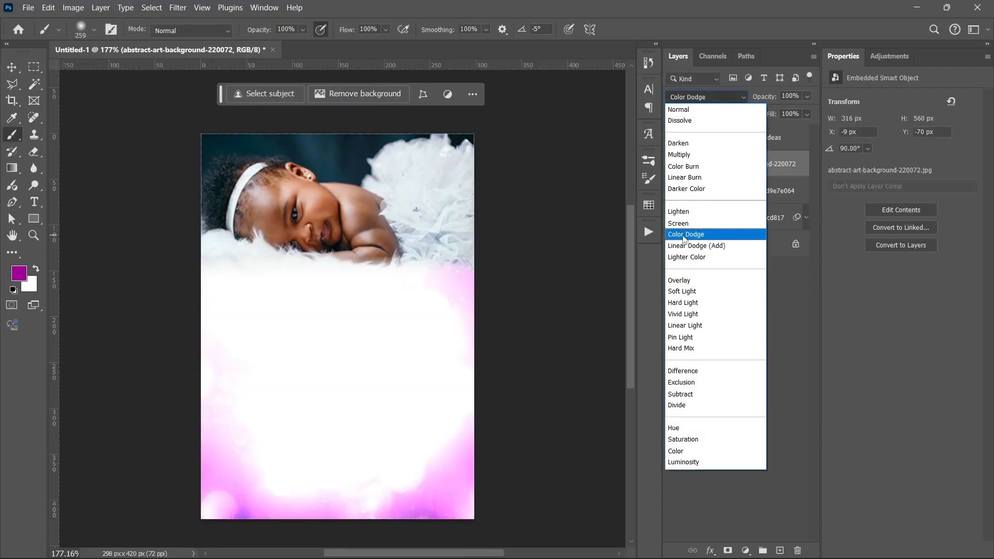
pyautogui.click(684, 236)
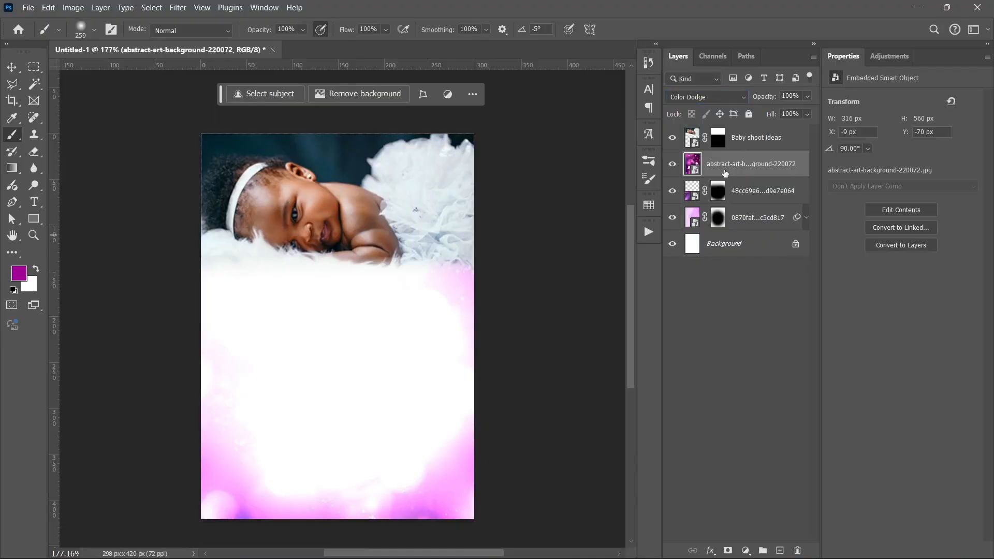
pyautogui.hotkey('ctrl', 't')
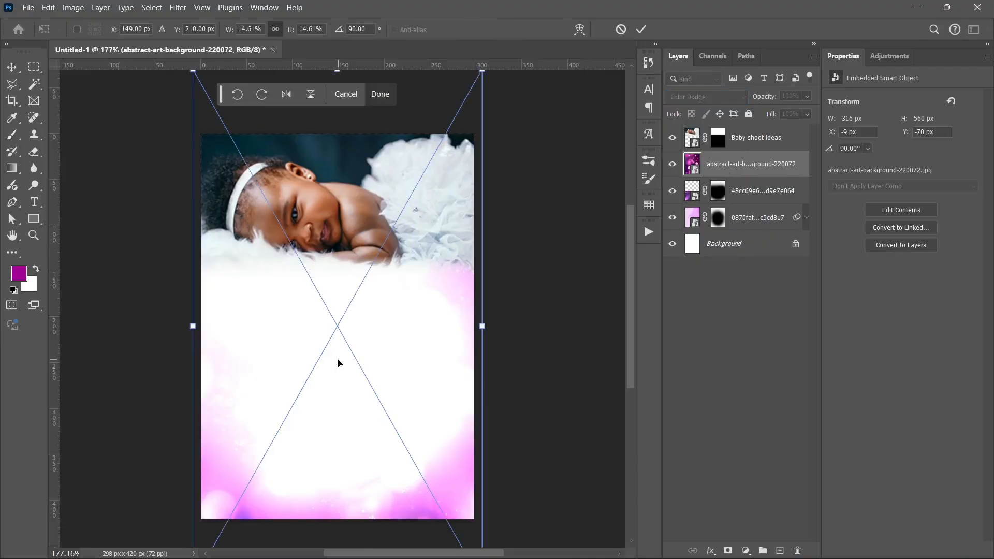
pyautogui.moveTo(341, 386); pyautogui.dragTo(343, 412)
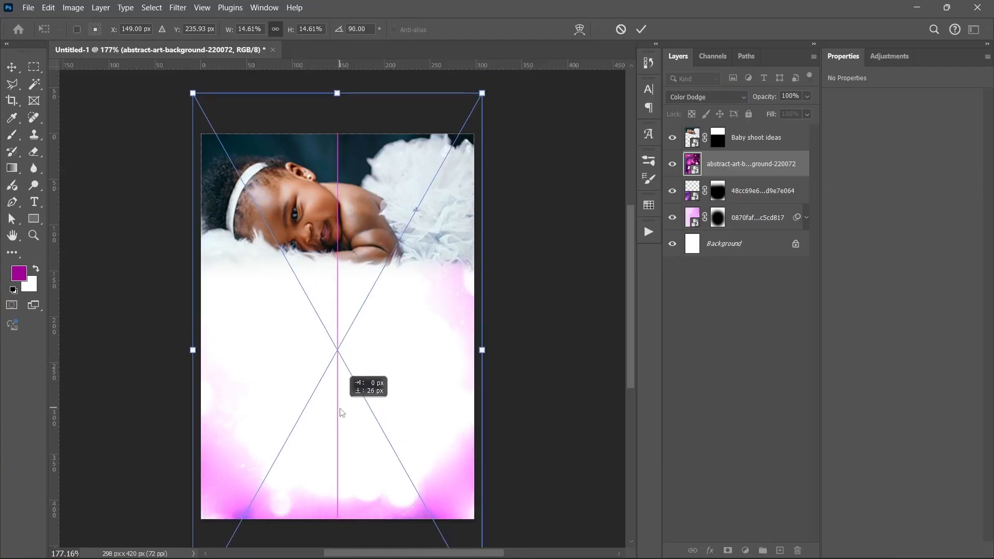
pyautogui.click(640, 29)
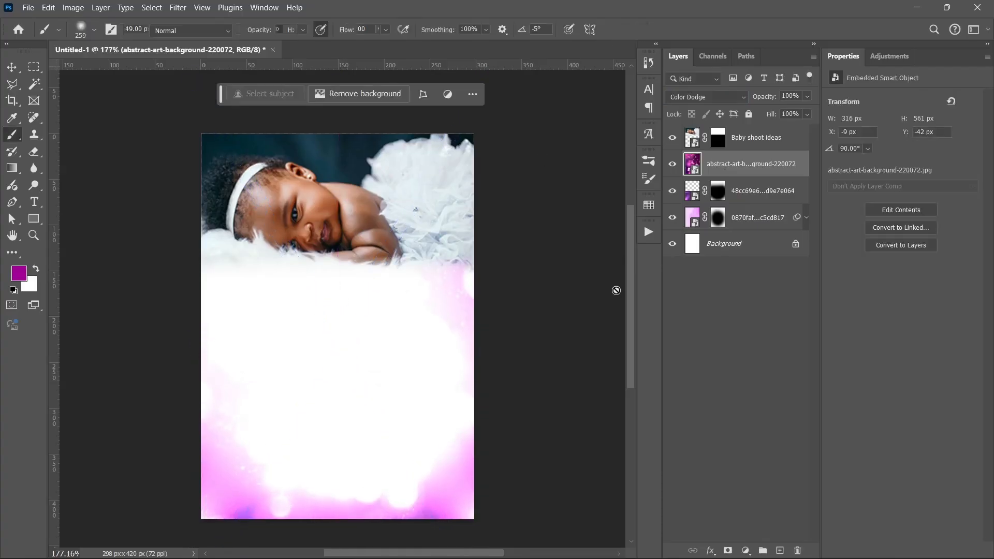
pyautogui.click(699, 379)
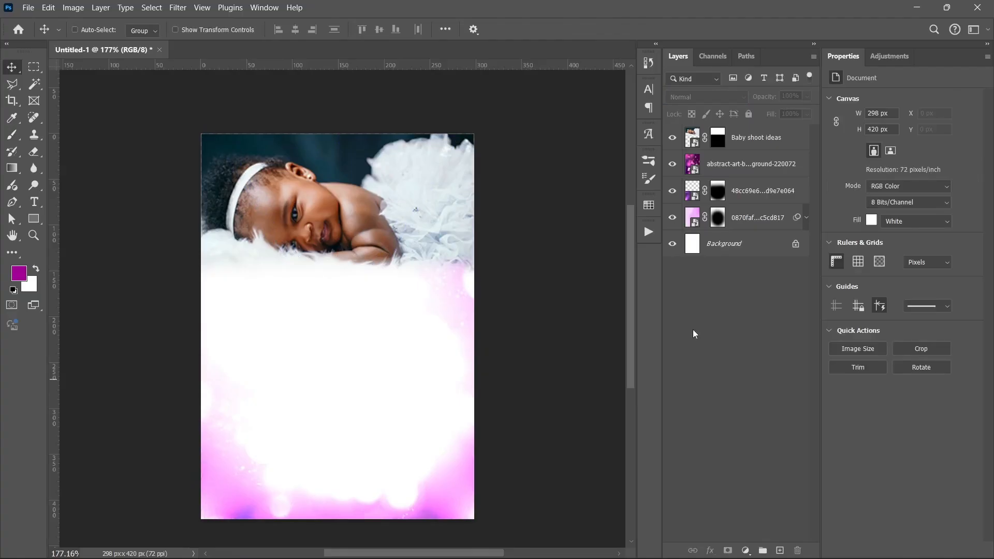
# Switch to Notepad and copy the first two lines of the invitation text, the family's name and "cordially invites".
pyautogui.scroll(-1, 348, 304)
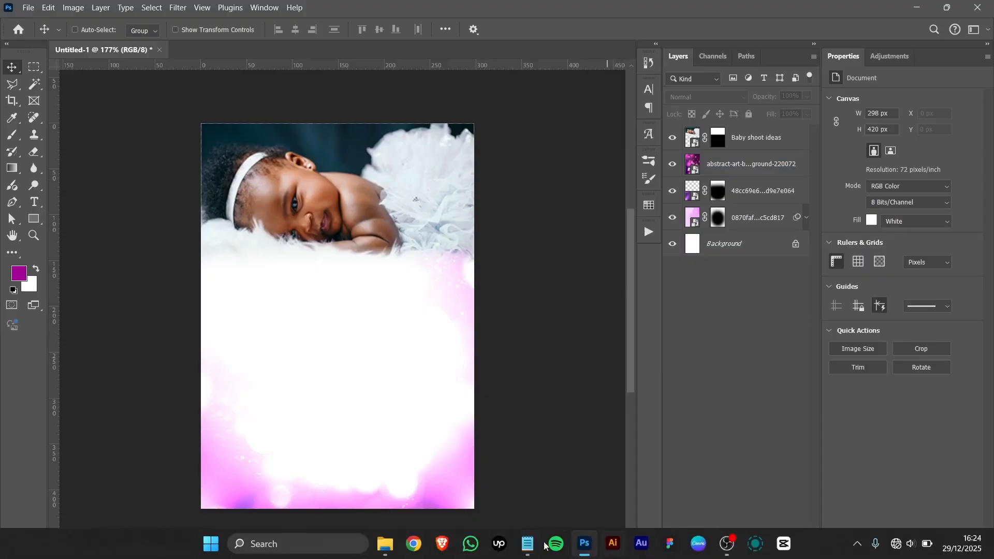
pyautogui.click(527, 544)
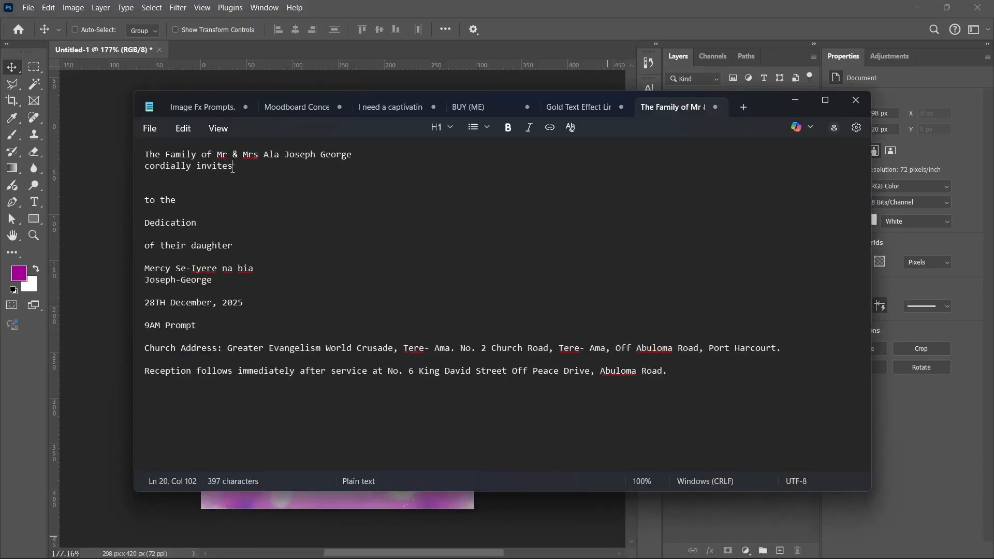
pyautogui.moveTo(232, 168); pyautogui.dragTo(103, 140)
pyautogui.hotkey('ctrl', 'c')
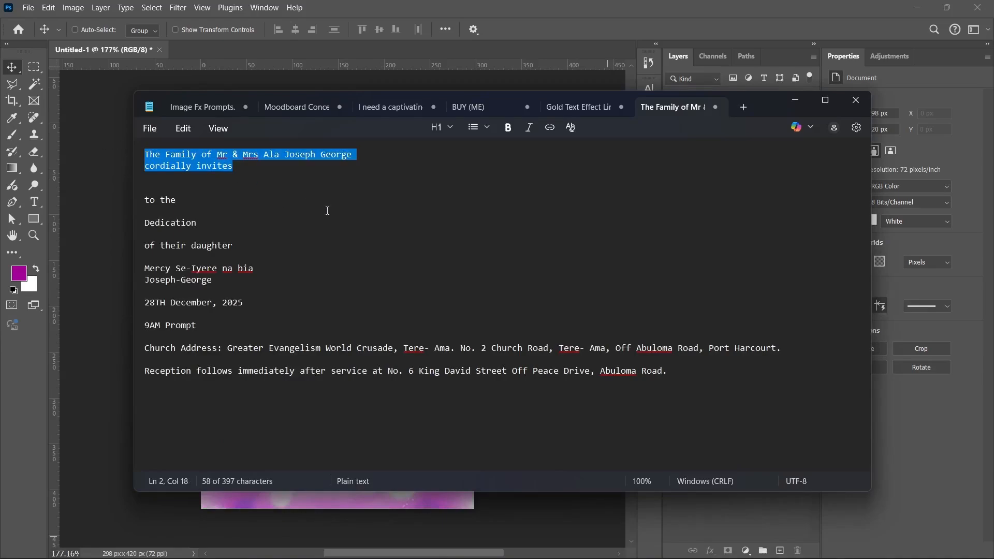
pyautogui.click(793, 100)
# Paste the copied family invitation lines as a new text layer below the baby photo.
pyautogui.click(35, 202)
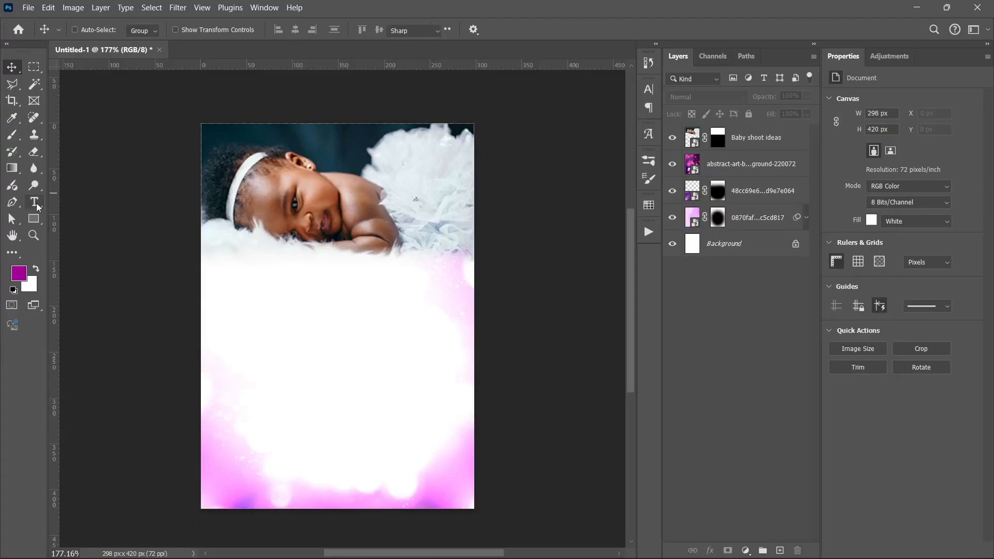
pyautogui.click(295, 294)
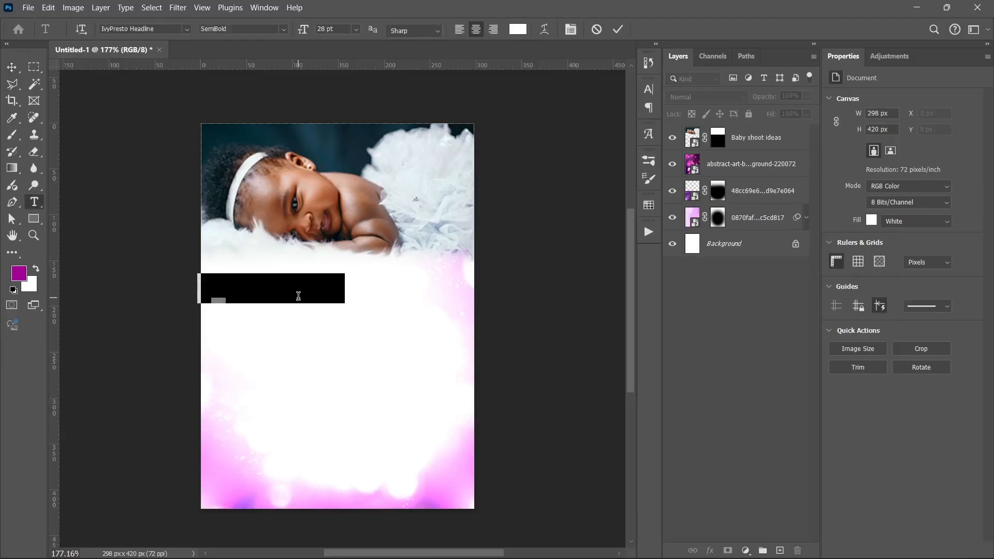
pyautogui.hotkey('ctrl', 'v')
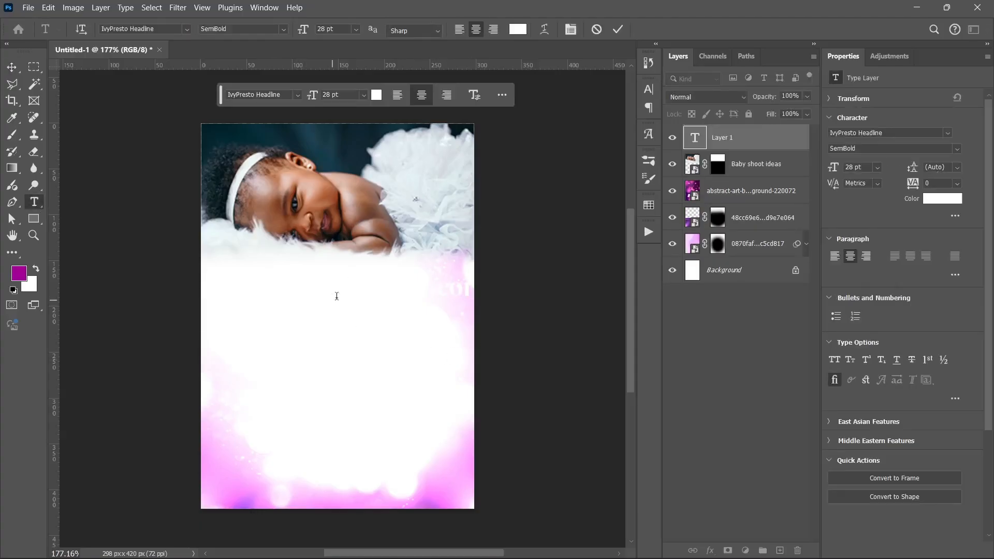
pyautogui.click(617, 29)
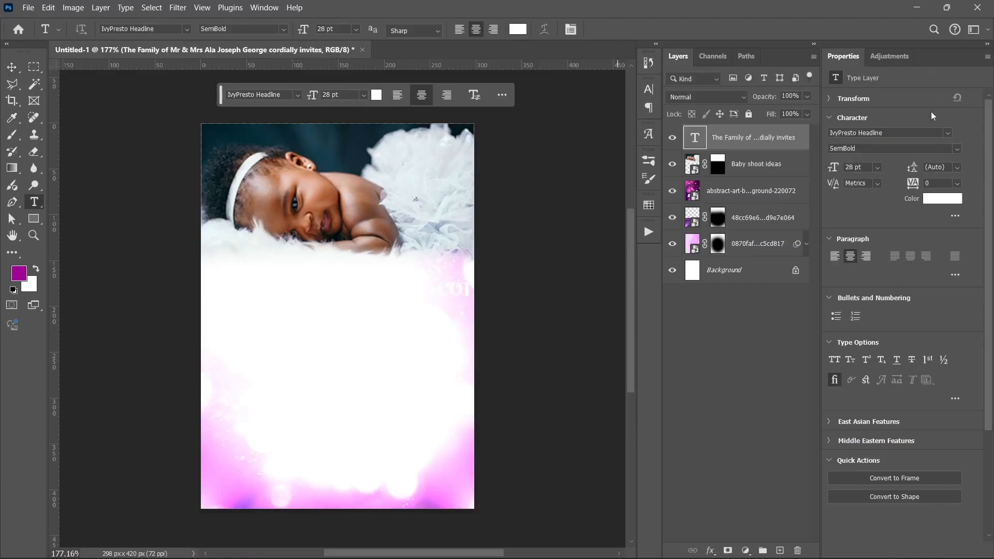
# Set the family invitation text to Poppins Regular in black, 000000.
pyautogui.click(947, 132)
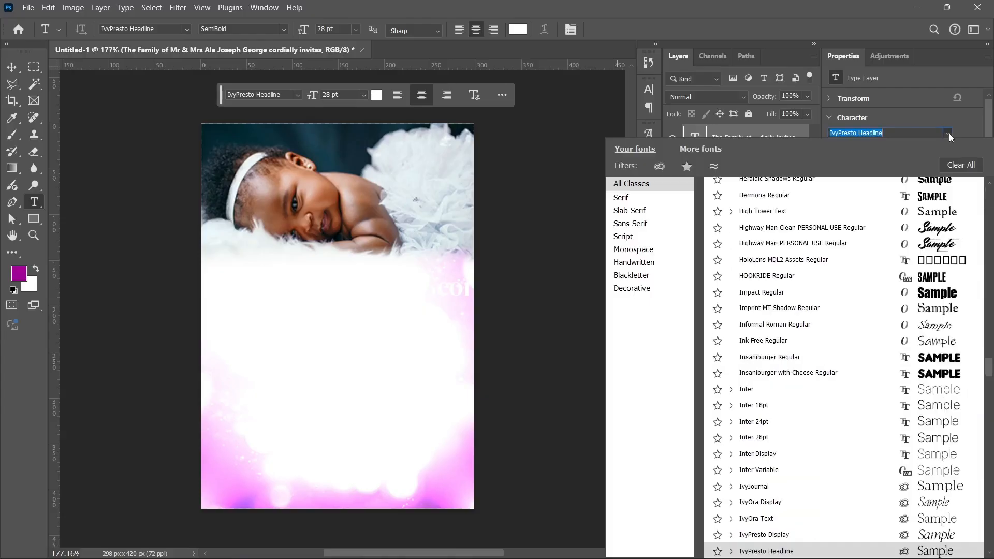
pyautogui.scroll(5, 771, 252)
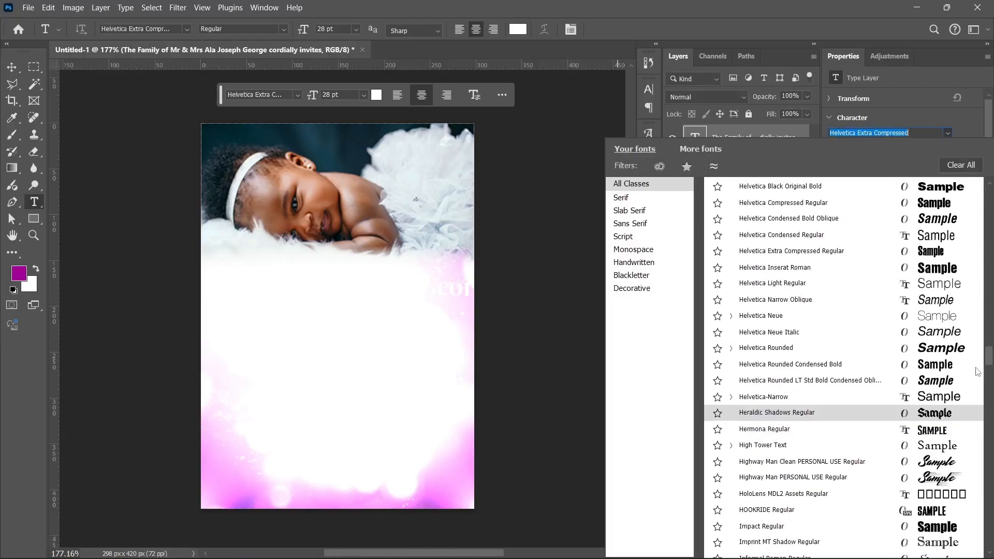
pyautogui.write('pop')
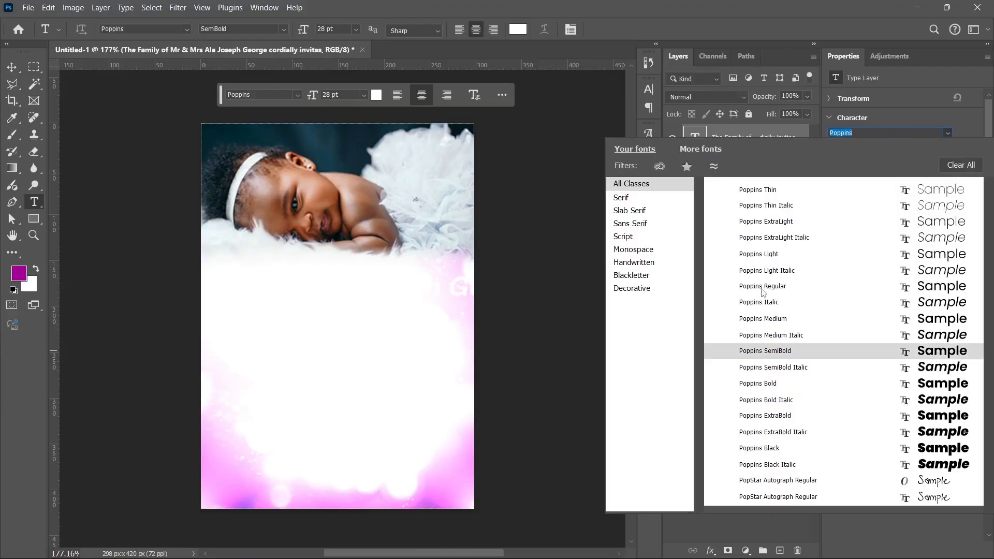
pyautogui.click(760, 294)
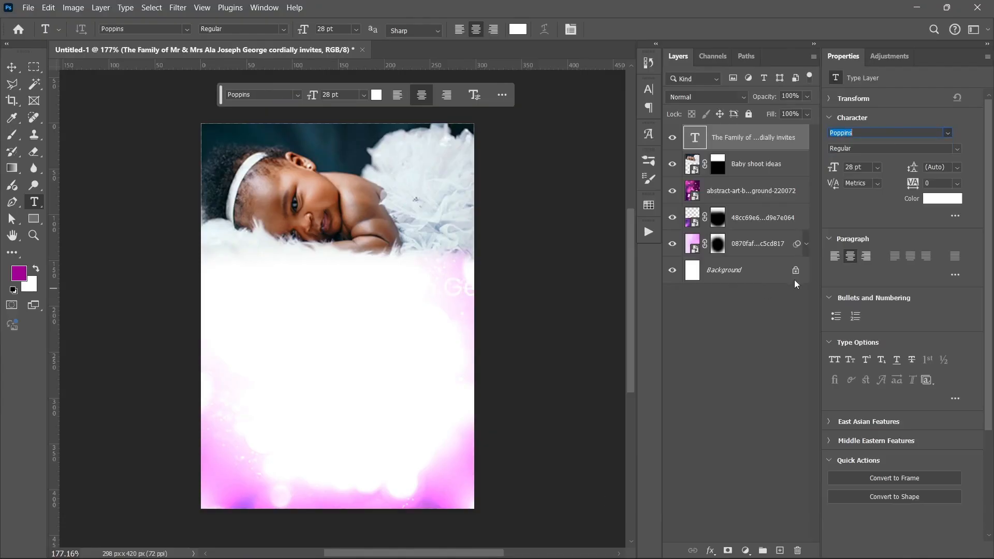
pyautogui.click(933, 203)
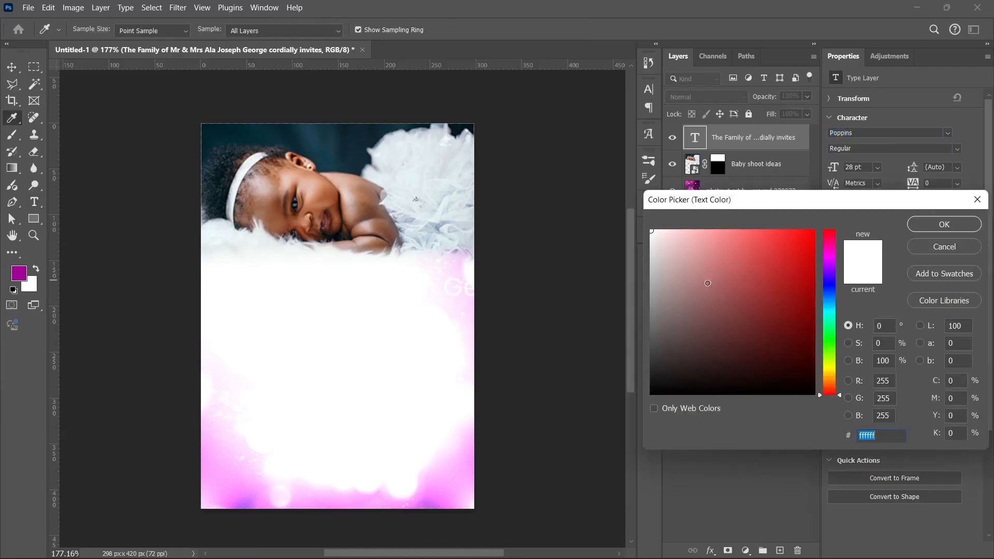
pyautogui.write('000000')
pyautogui.click(925, 229)
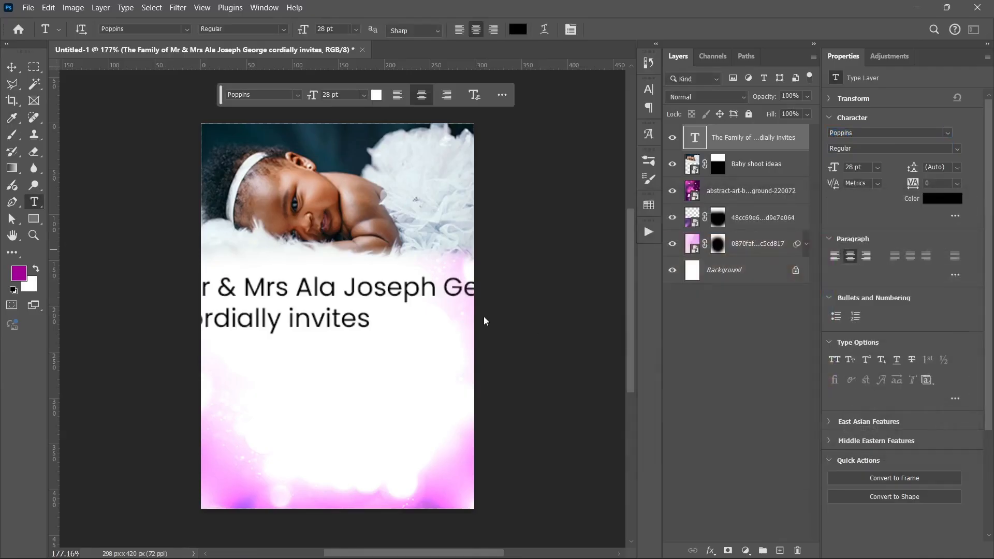
# Centre the family invitation text horizontally just below the baby photo, scaled down to 7.52 pt.
pyautogui.press('v')
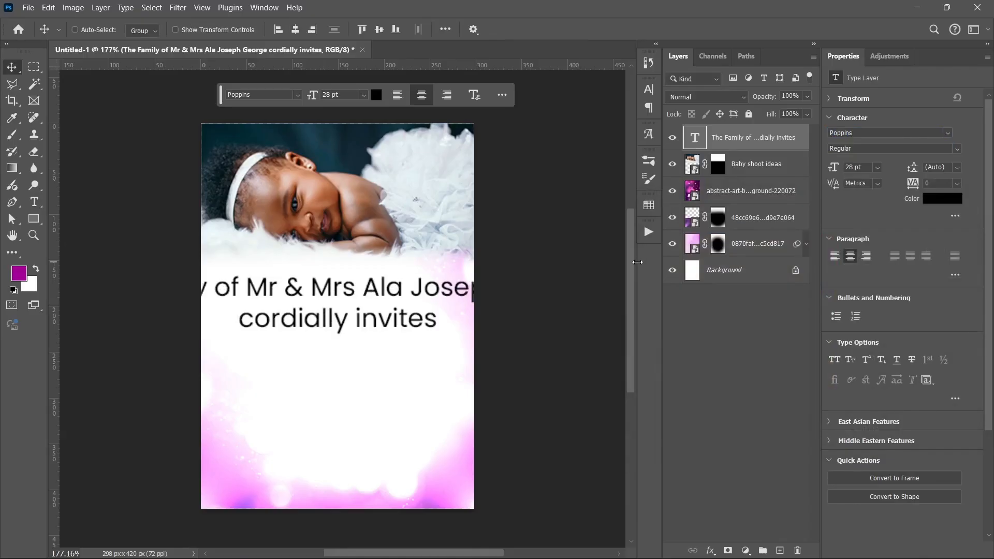
pyautogui.hotkey('ctrl', 't')
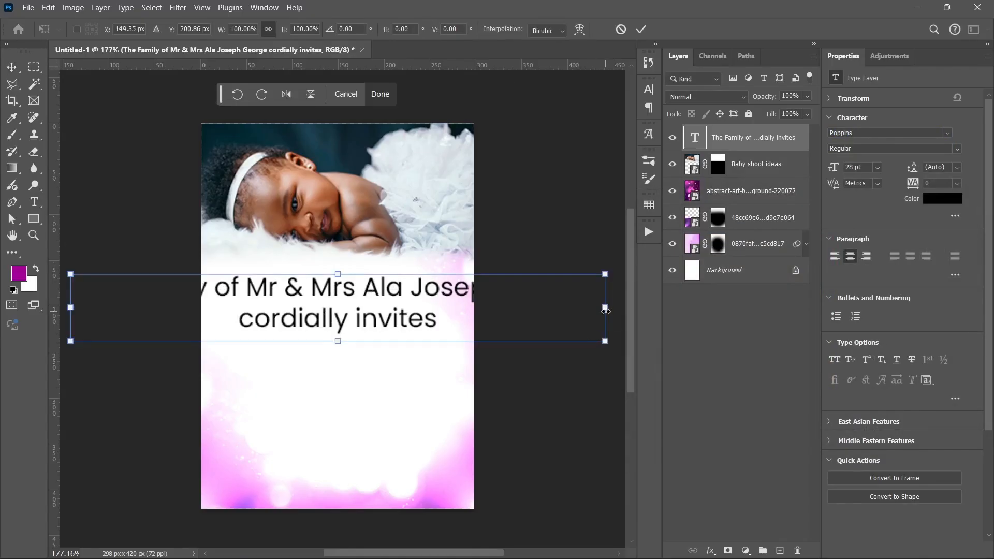
pyautogui.moveTo(605, 310); pyautogui.dragTo(410, 300)
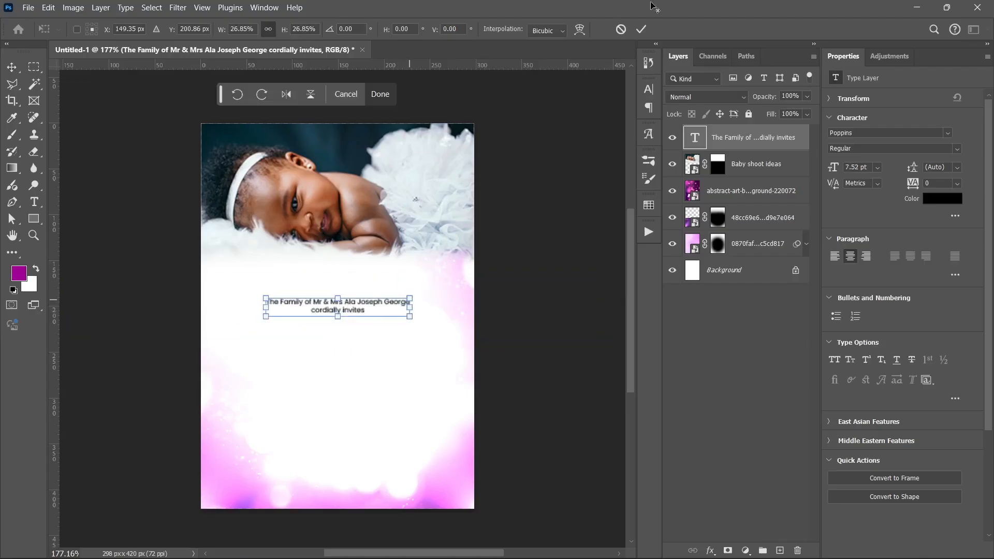
pyautogui.click(642, 30)
pyautogui.moveTo(332, 314); pyautogui.dragTo(331, 293)
pyautogui.click(689, 378)
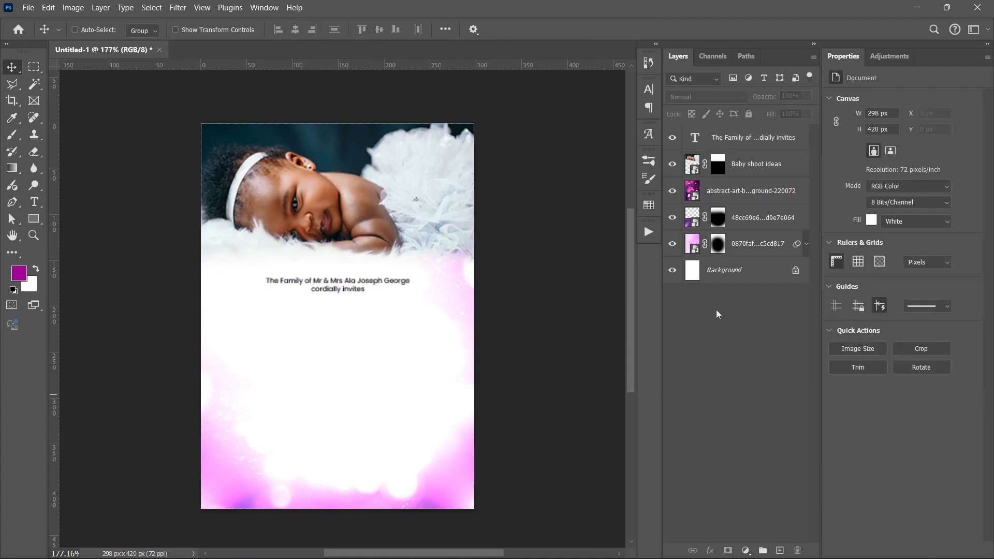
pyautogui.click(756, 140)
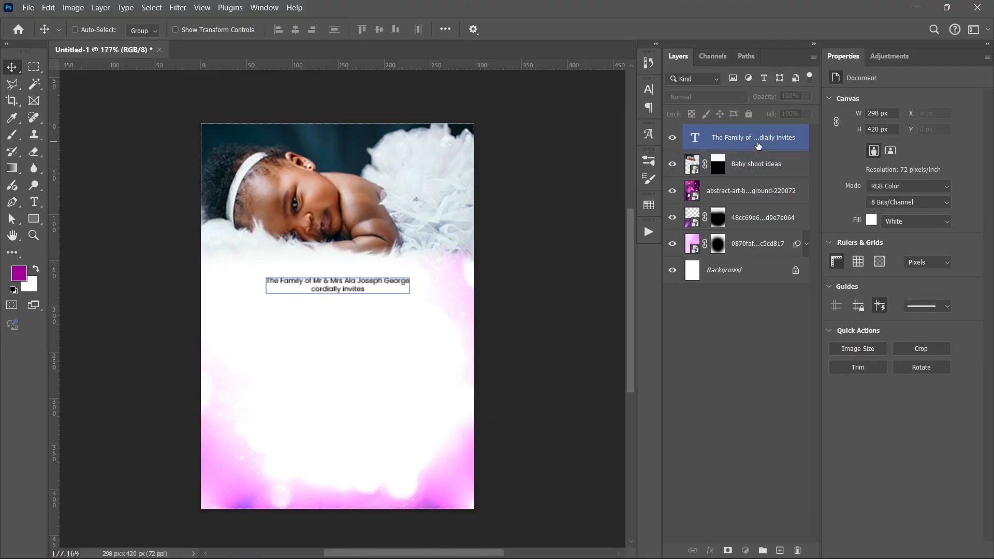
pyautogui.scroll(5, 332, 279)
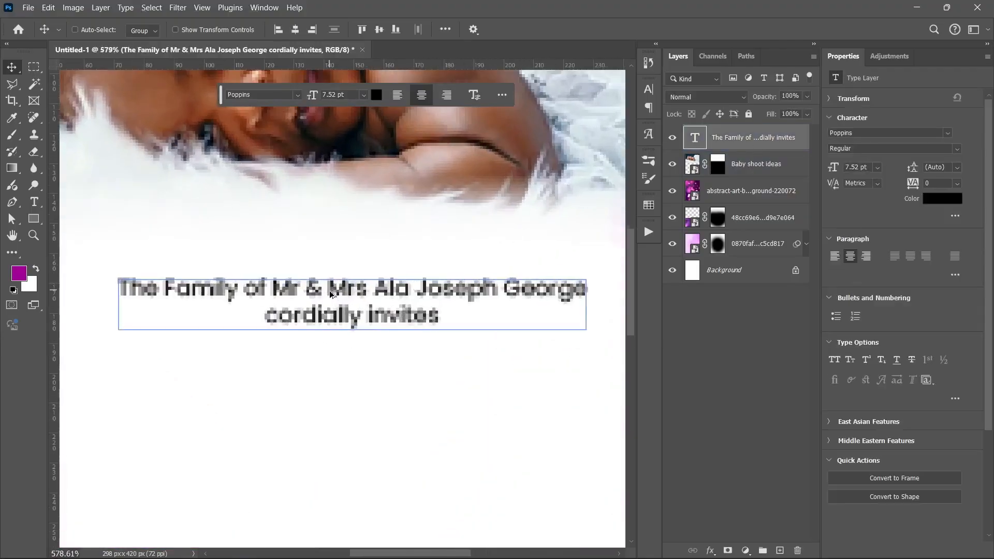
pyautogui.scroll(-3, 332, 292)
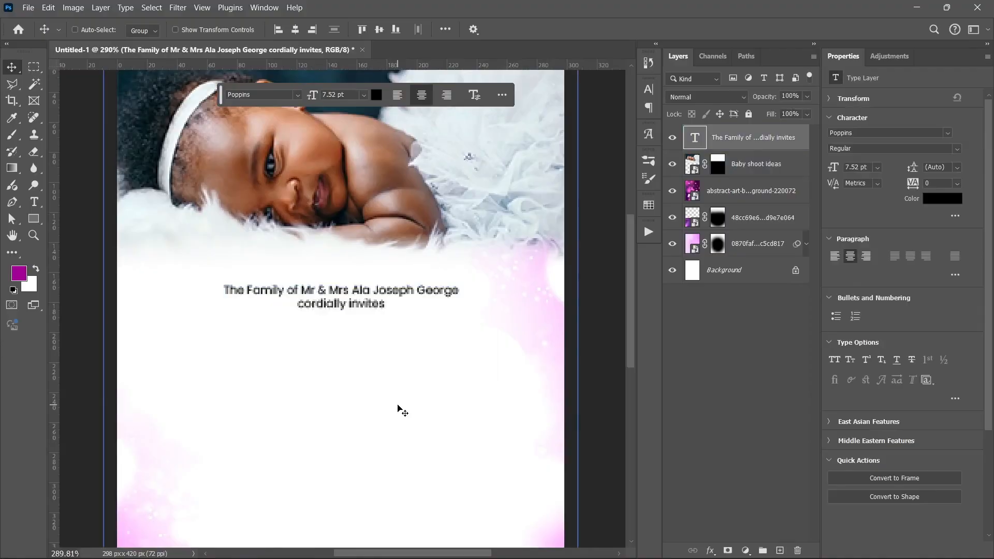
pyautogui.scroll(-3, 399, 409)
pyautogui.moveTo(390, 371); pyautogui.dragTo(365, 339)
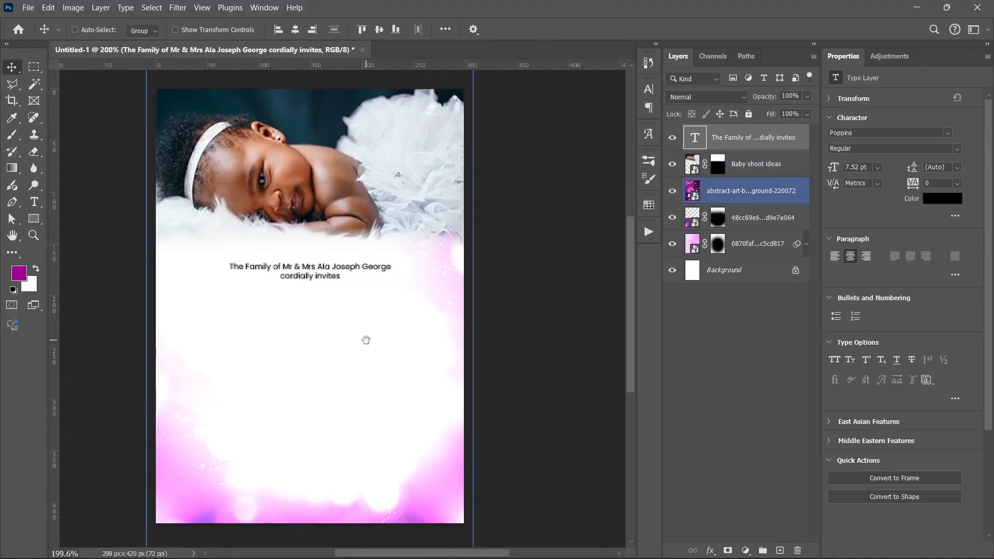
# Enlarge the family invitation text to 9.87 pt.
pyautogui.hotkey('ctrl', 't')
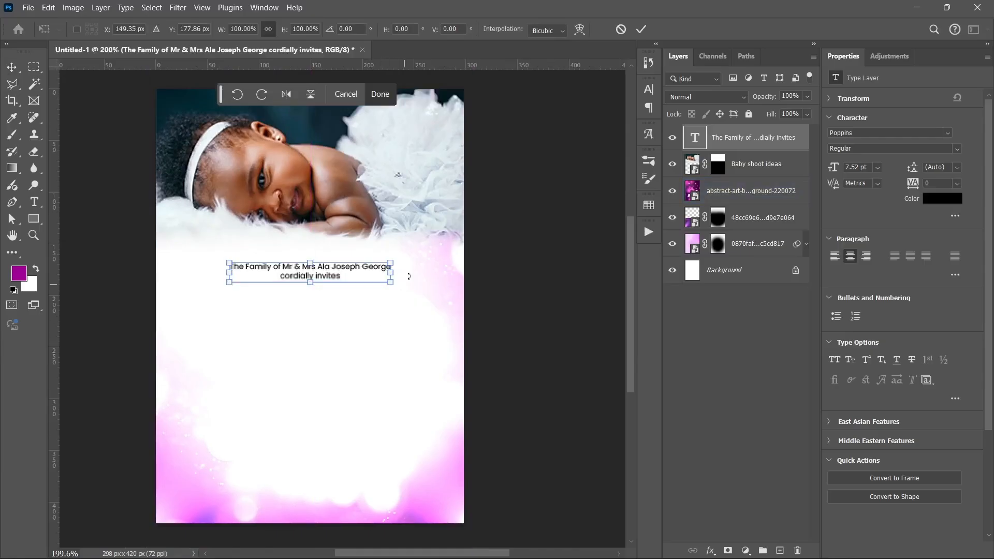
pyautogui.moveTo(388, 273); pyautogui.dragTo(420, 269)
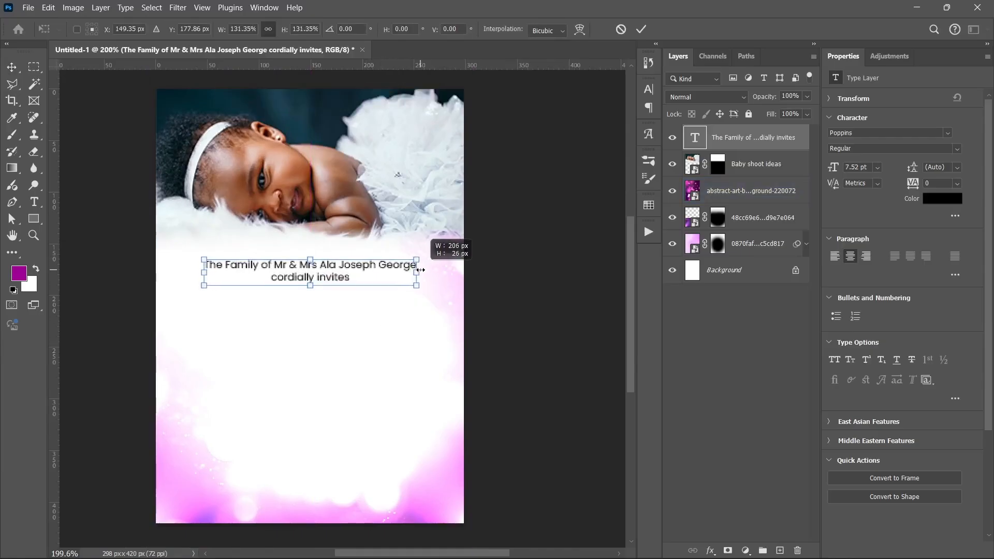
pyautogui.press('Return')
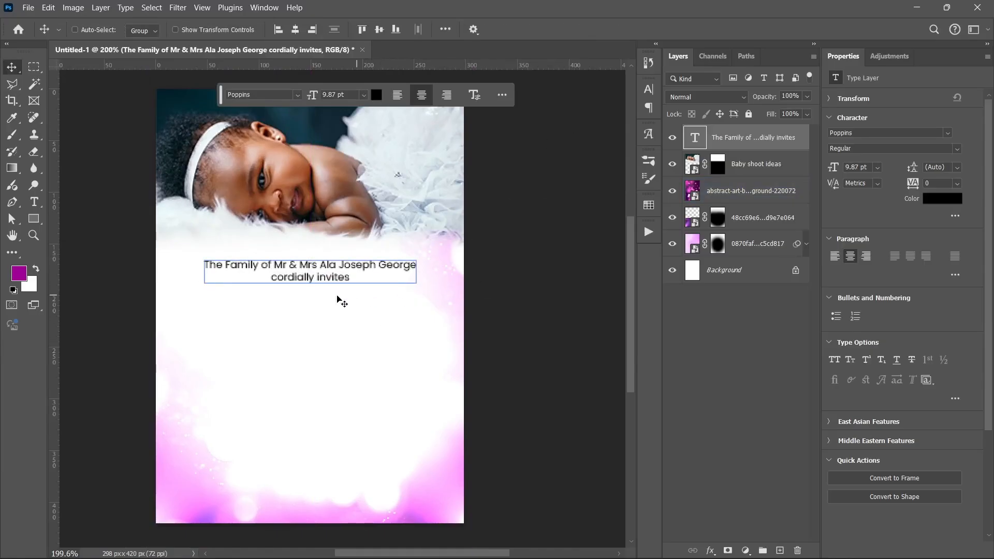
# Delete the family invitation text layer and paste the copied lines again as a new text layer below the baby photo.
pyautogui.press('Delete')
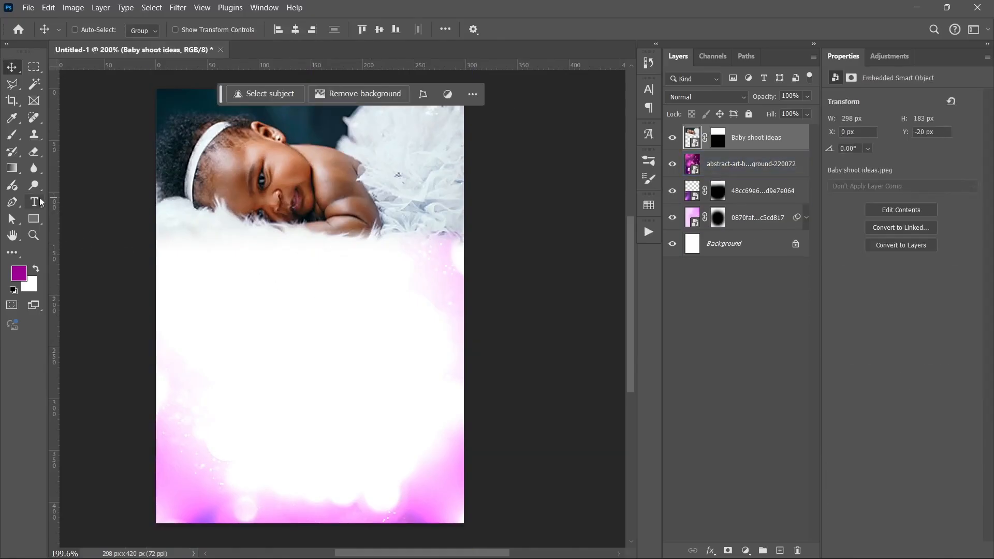
pyautogui.click(40, 201)
pyautogui.click(219, 287)
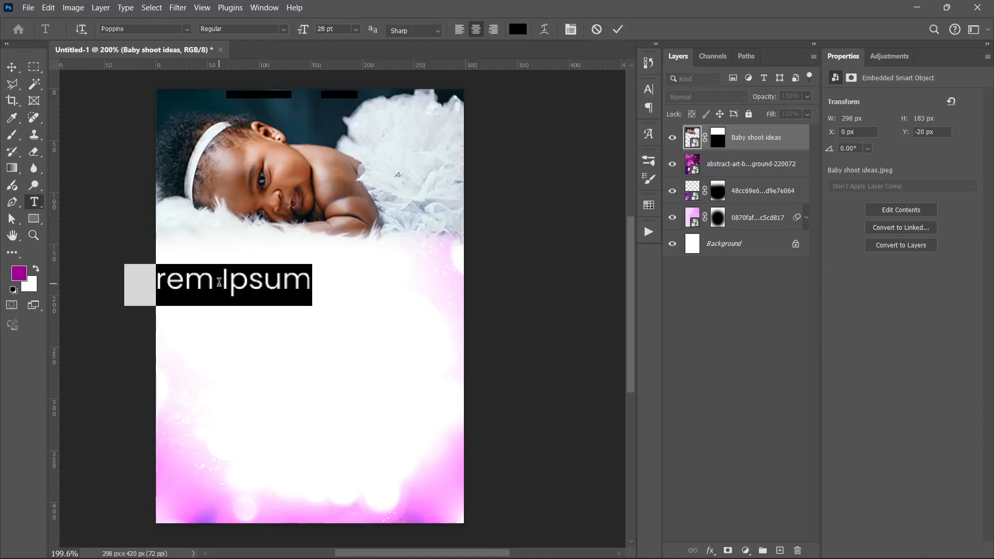
pyautogui.hotkey('ctrl', 'v')
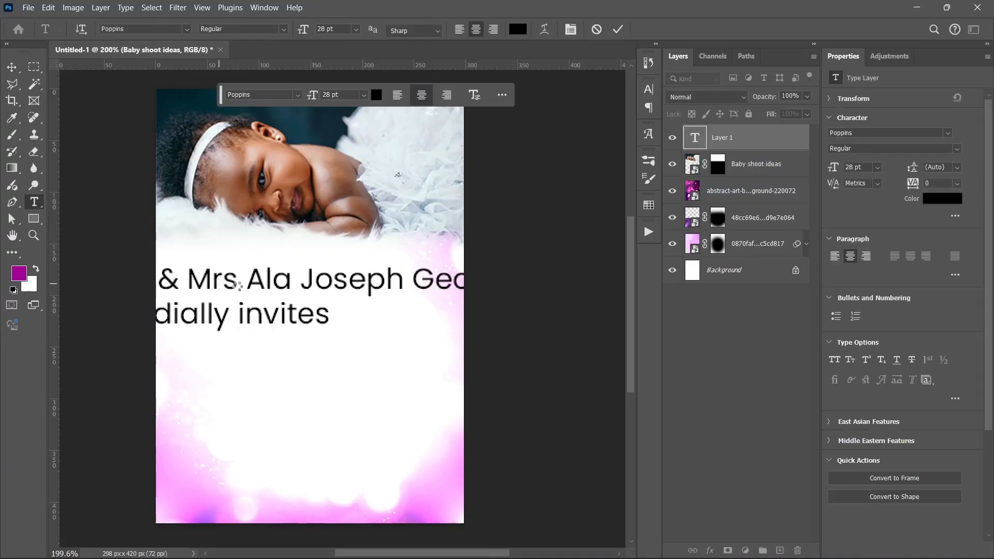
pyautogui.hotkey('ctrl', 'Return')
pyautogui.press('v')
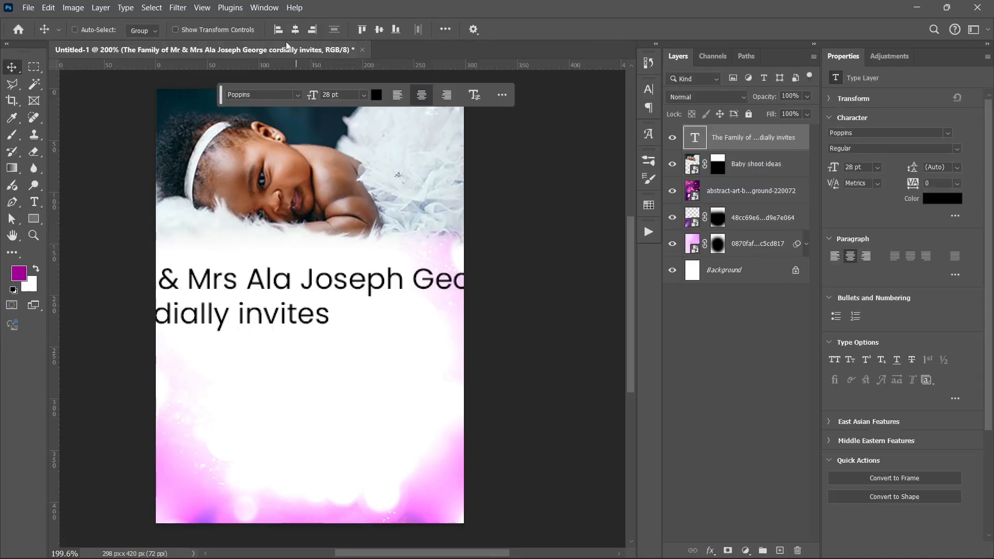
# Scale the family invitation text down to 10.3 pt, centred horizontally just below the baby photo.
pyautogui.moveTo(365, 253); pyautogui.dragTo(394, 288)
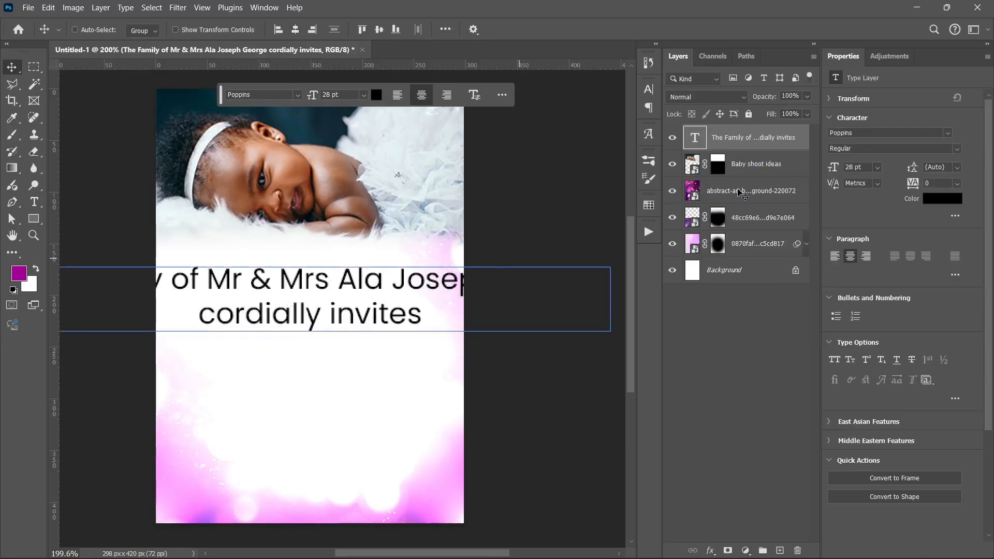
pyautogui.hotkey('ctrl', 't')
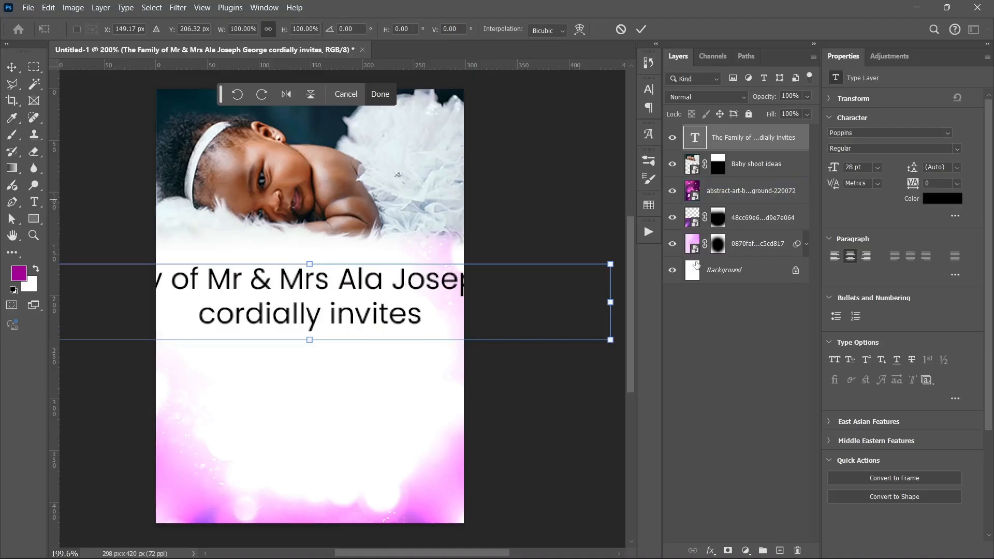
pyautogui.moveTo(616, 302); pyautogui.dragTo(425, 295)
pyautogui.press('Return')
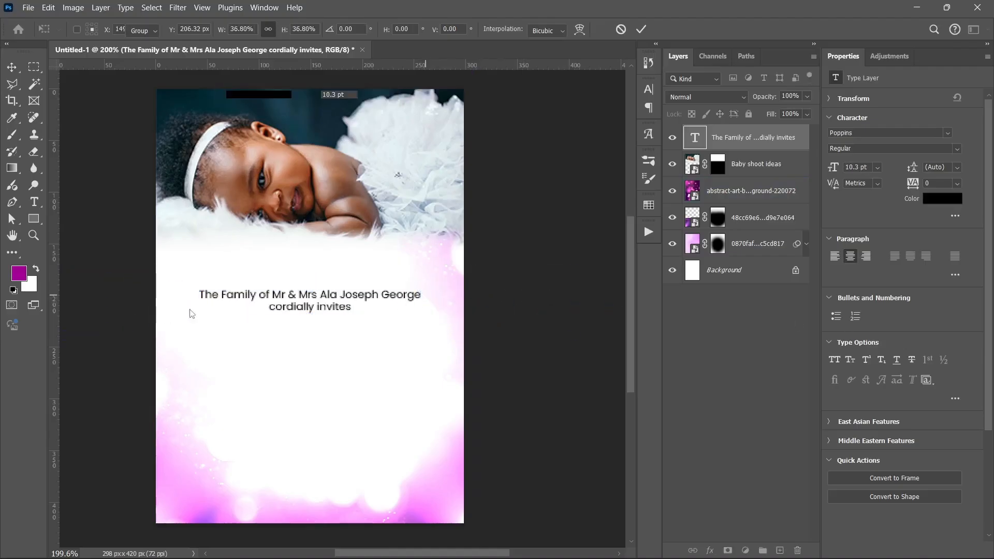
pyautogui.press('v')
pyautogui.moveTo(273, 309); pyautogui.dragTo(268, 282)
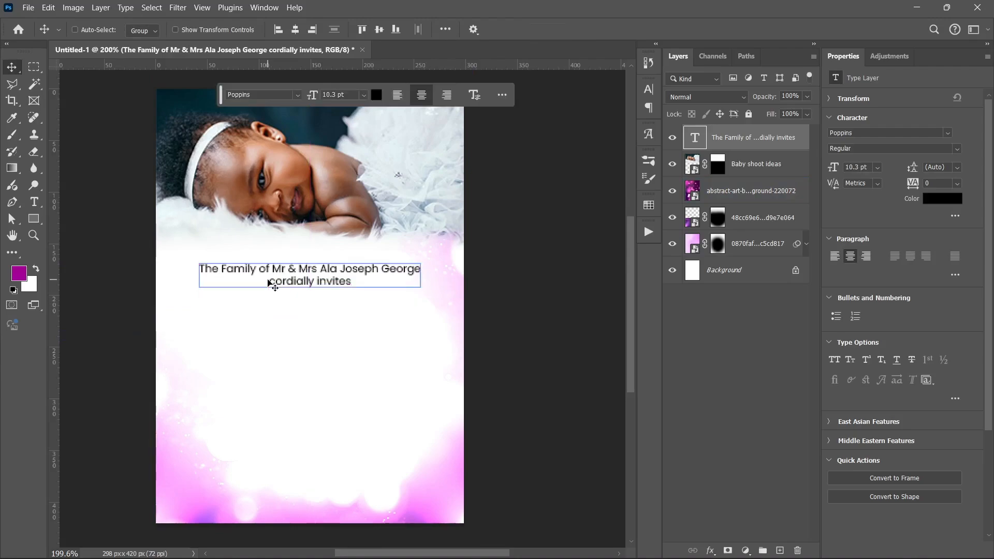
# Reduce the family invitation text to 9.68 pt and adjust its vertical position just below the baby photo.
pyautogui.hotkey('ctrl', 't')
pyautogui.moveTo(419, 277)
pyautogui.mouseDown()
pyautogui.moveTo(424, 269)
pyautogui.moveTo(418, 283)
pyautogui.mouseUp()
pyautogui.press('Return')
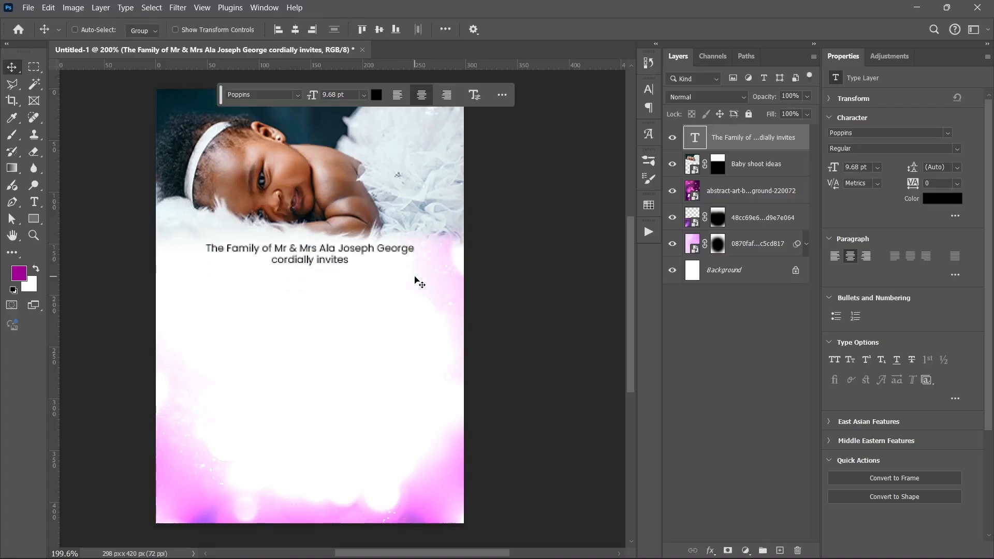
pyautogui.press('Up')
pyautogui.press('Up')
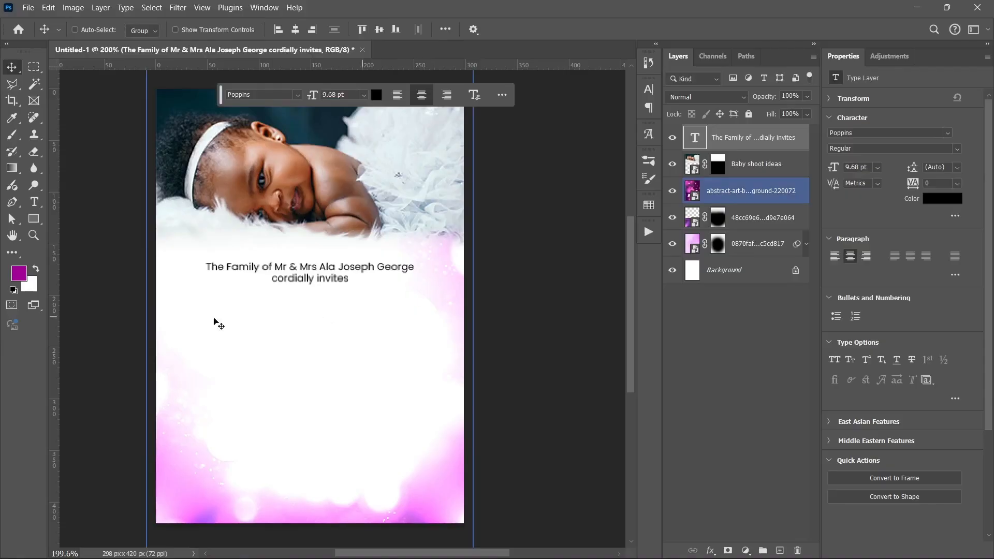
# Draw a horizontal line about 230 px long with a black stroke below the family invitation text.
pyautogui.click(32, 219)
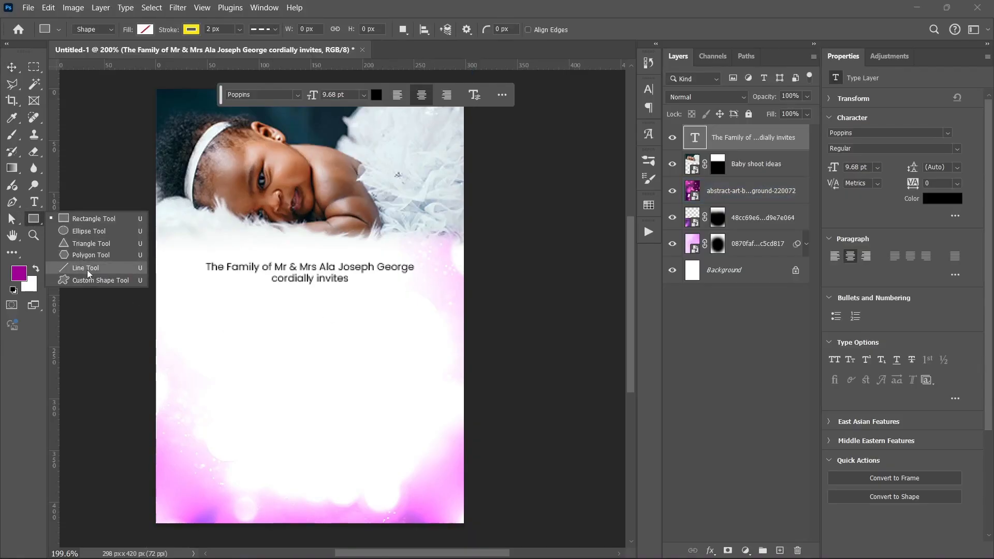
pyautogui.click(185, 321)
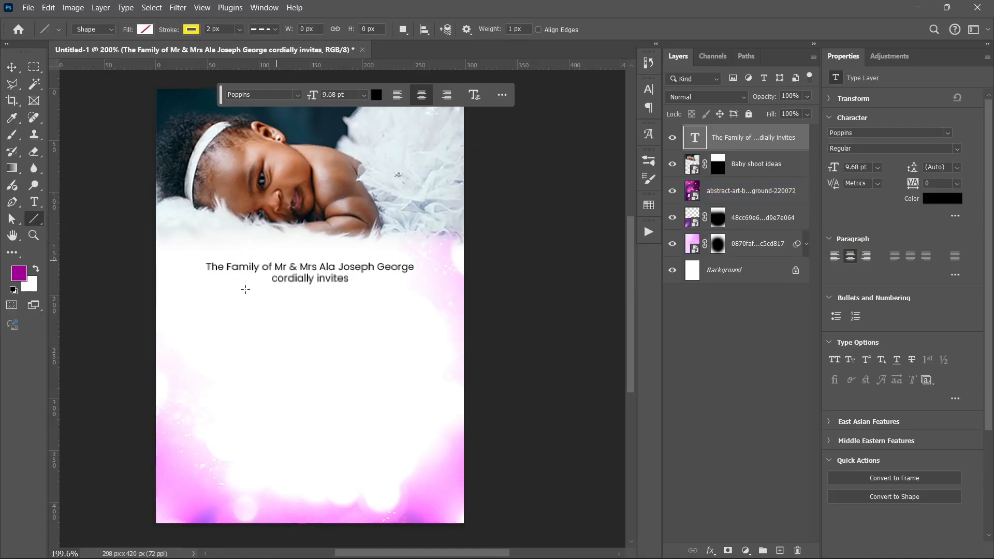
pyautogui.click(145, 29)
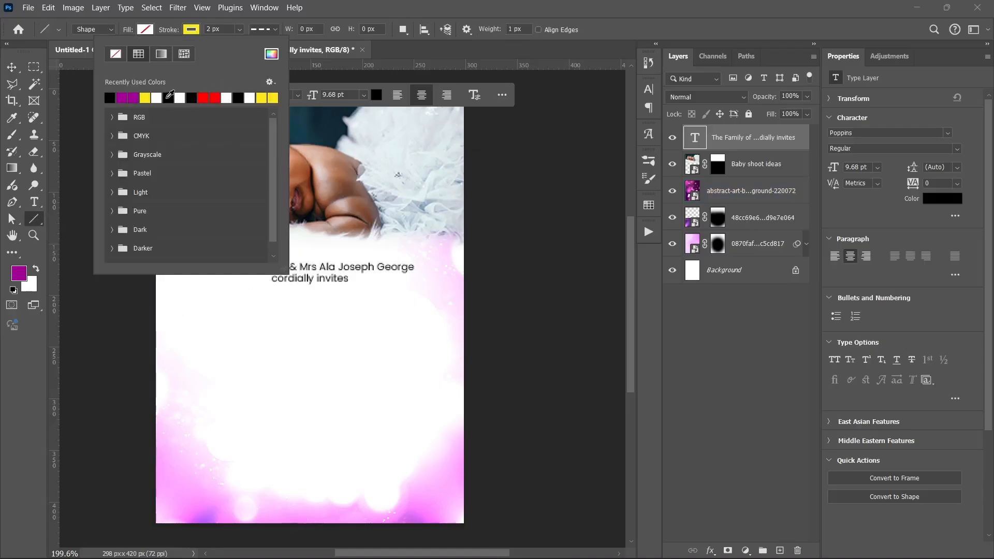
pyautogui.moveTo(191, 338); pyautogui.dragTo(427, 338)
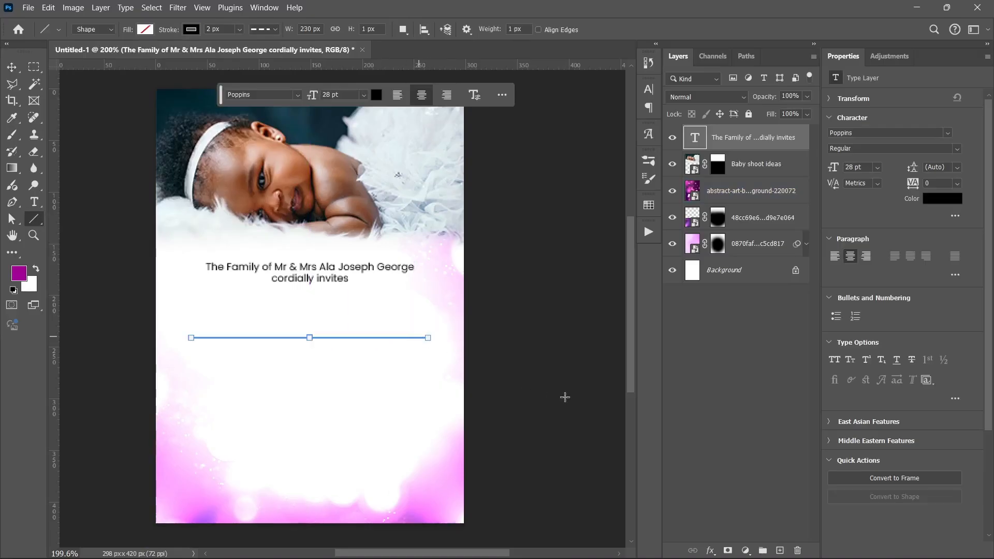
pyautogui.click(702, 338)
pyautogui.press('v')
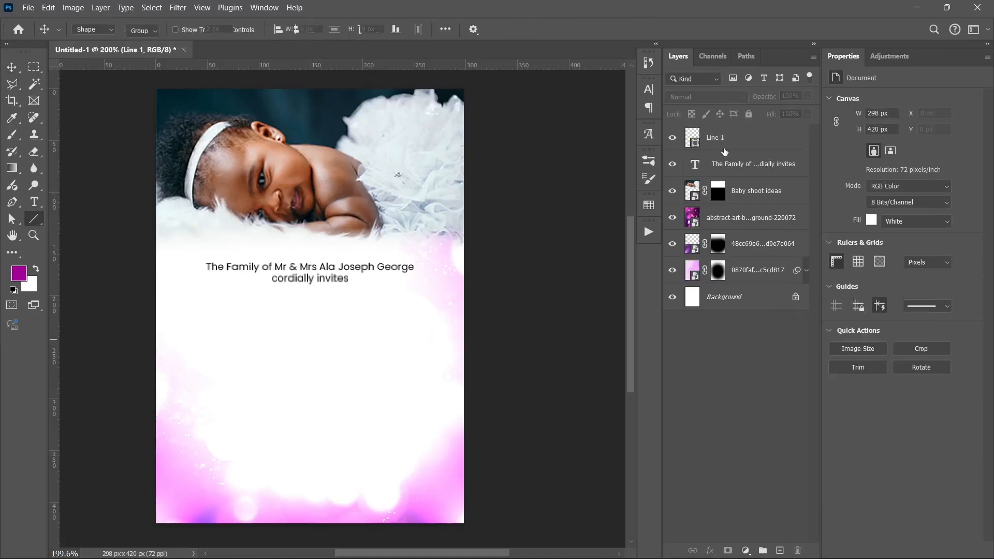
# Change the line from dashed to solid, remove its stroke and fill it with black.
pyautogui.click(755, 137)
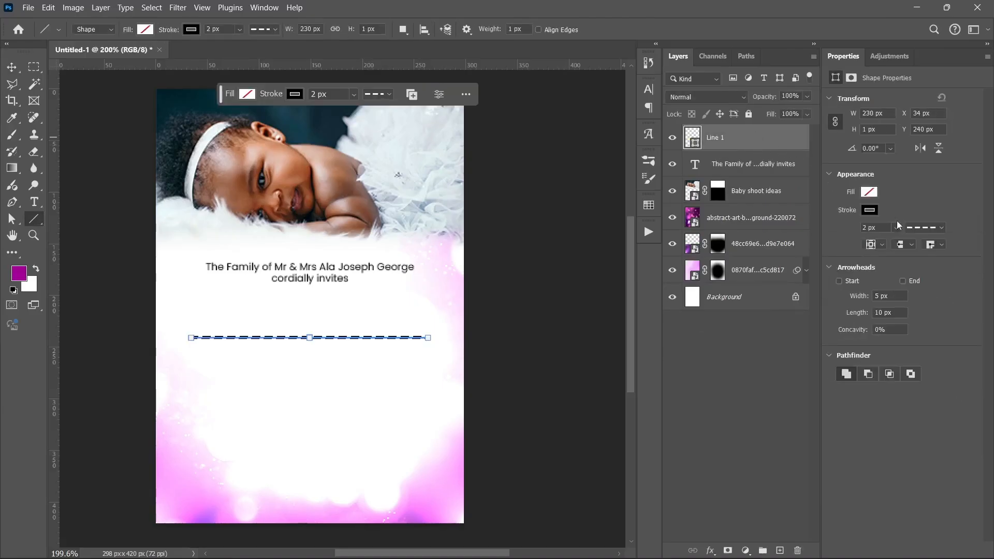
pyautogui.click(913, 227)
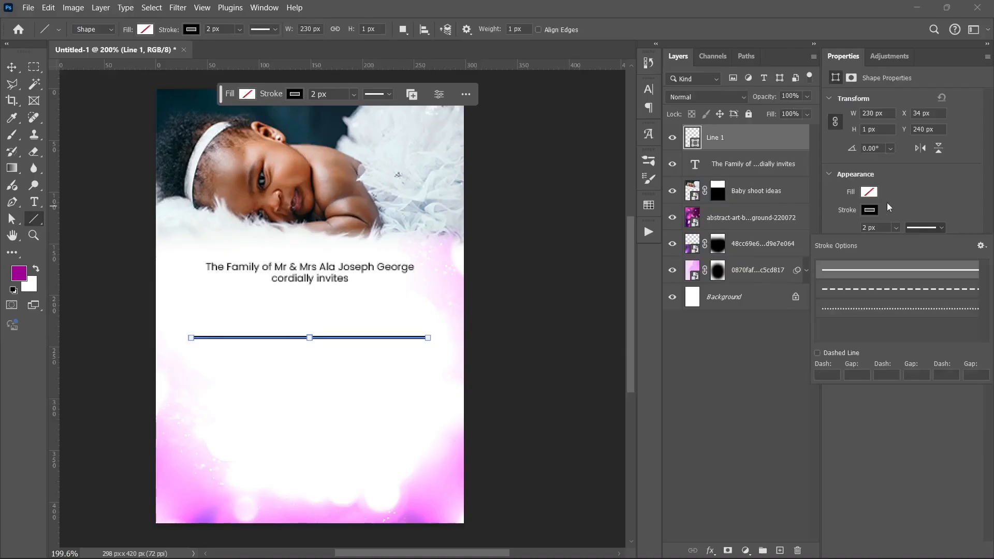
pyautogui.click(869, 210)
pyautogui.click(869, 192)
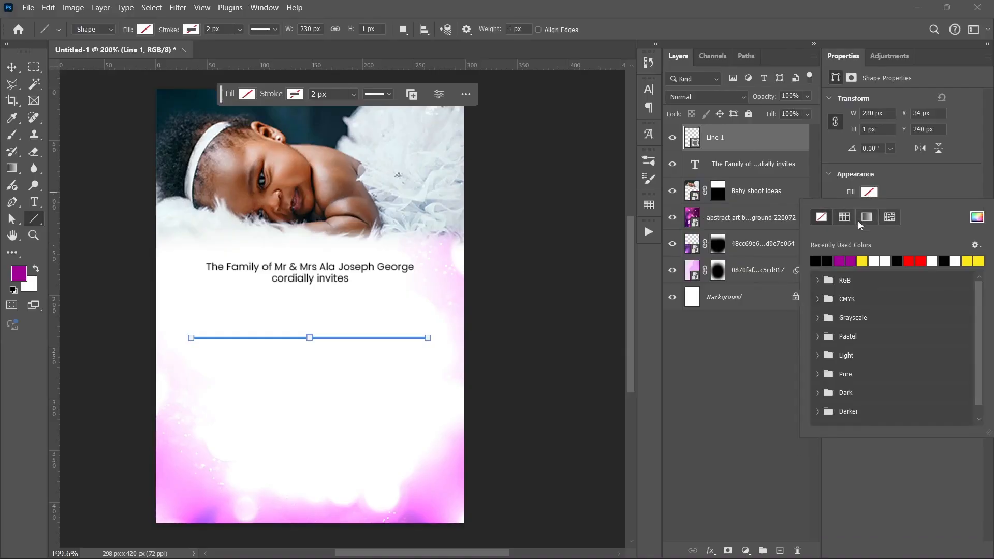
pyautogui.click(815, 260)
pyautogui.click(710, 337)
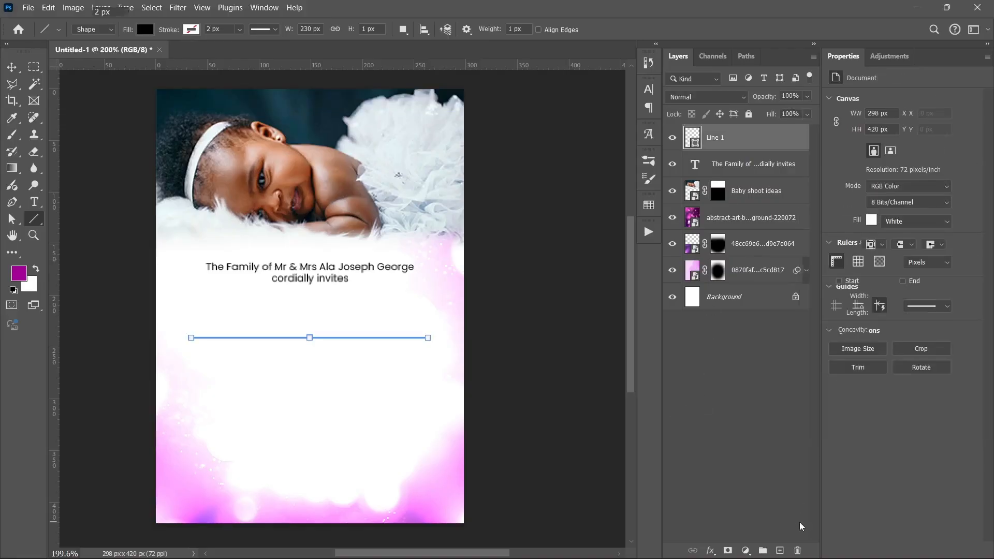
# Move the horizontal line up to about Y 220 px, closer to the family invitation text.
pyautogui.press('v')
pyautogui.moveTo(242, 473); pyautogui.dragTo(372, 442)
pyautogui.hotkey('shift', 'Down')
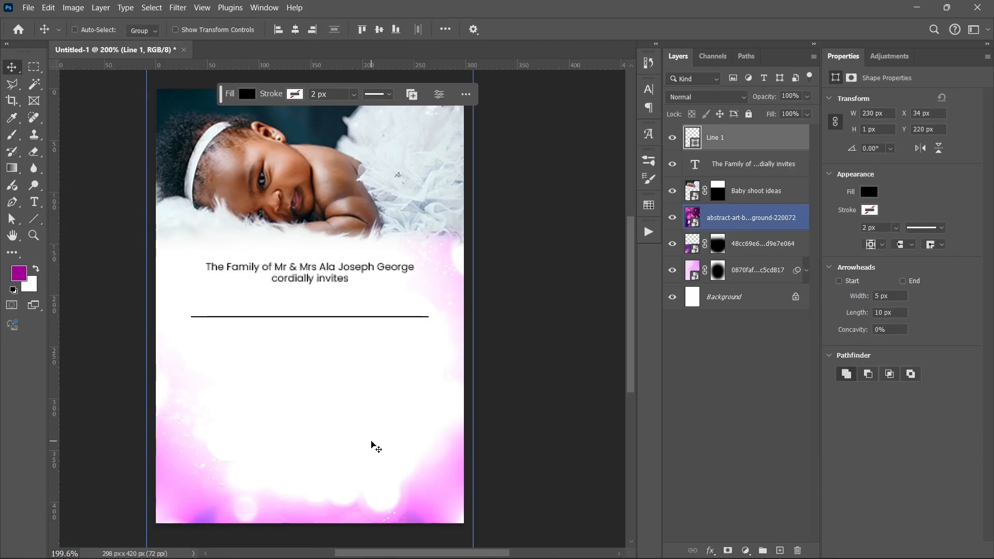
pyautogui.click(707, 406)
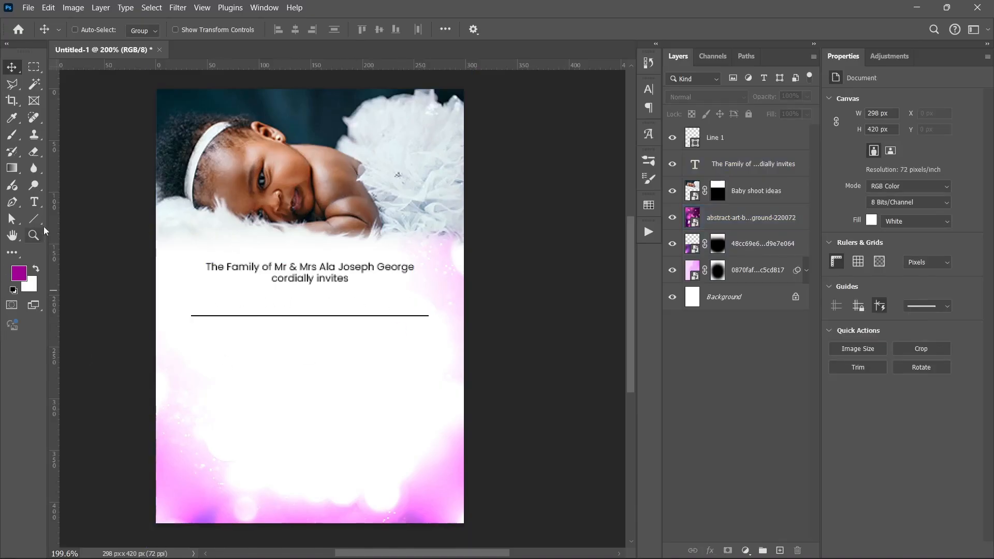
# Switch to Notepad and copy the word "Dedication" from the invitation text.
pyautogui.click(29, 203)
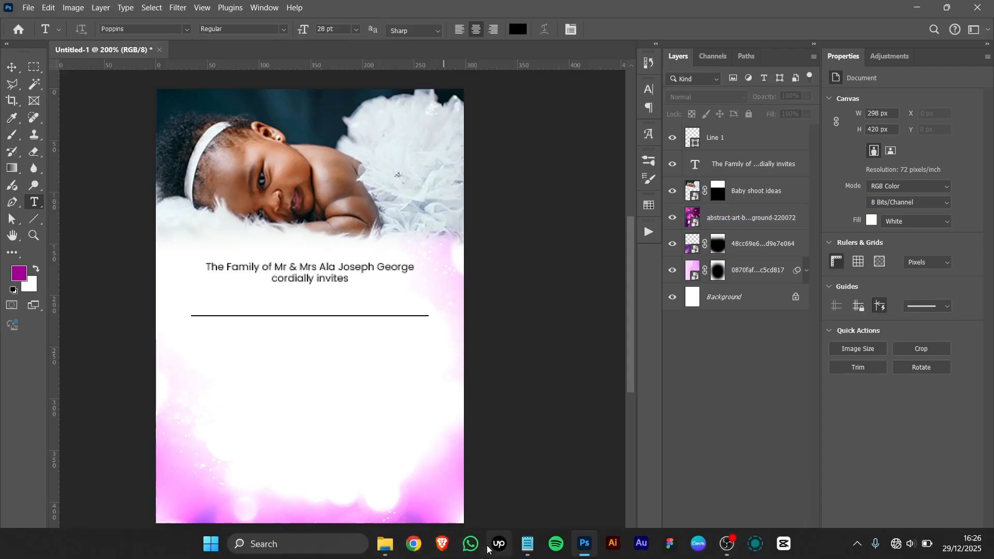
pyautogui.click(527, 544)
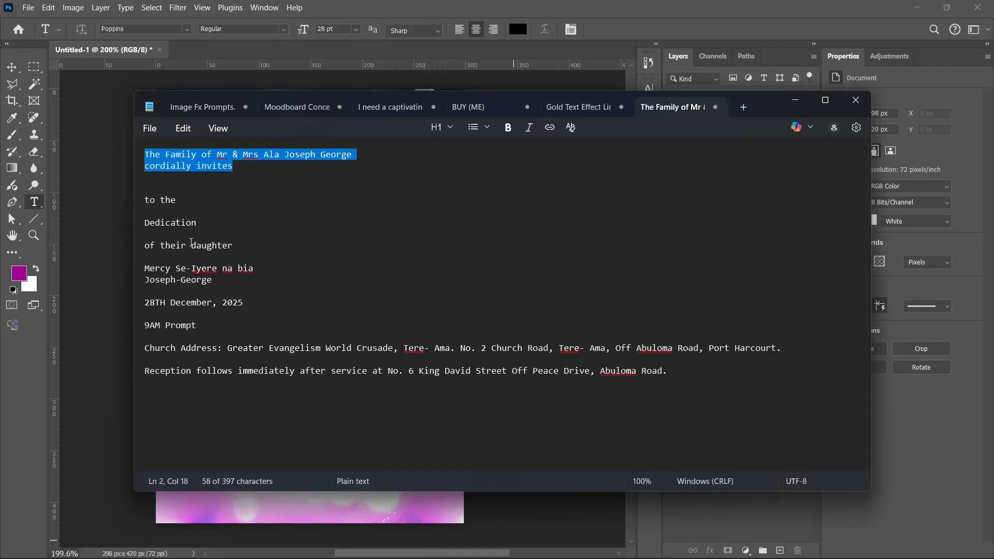
pyautogui.doubleClick(171, 223)
pyautogui.hotkey('ctrl', 'c')
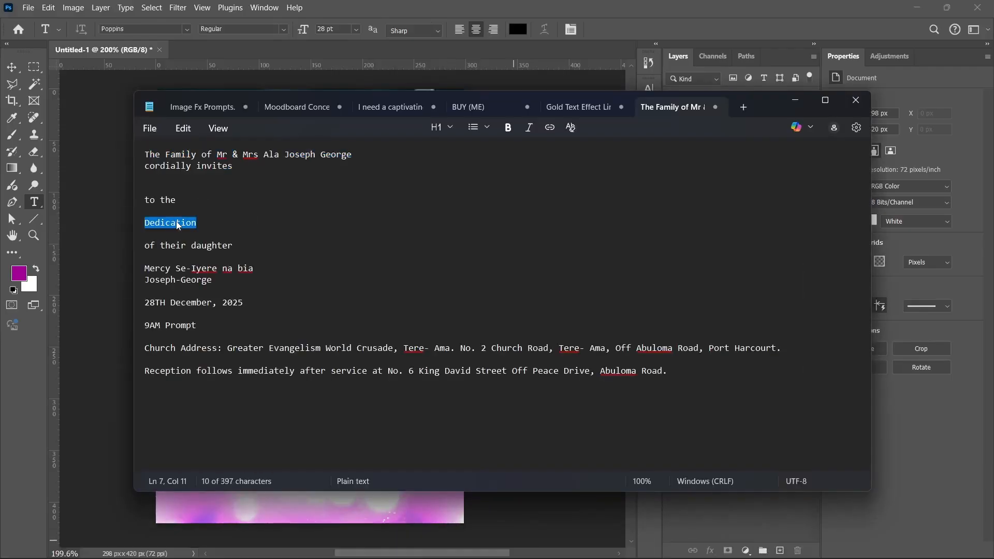
# Return to Photoshop, paste "Dedication" as a new text layer and place it near the page centre just below the line.
pyautogui.click(799, 106)
pyautogui.click(217, 397)
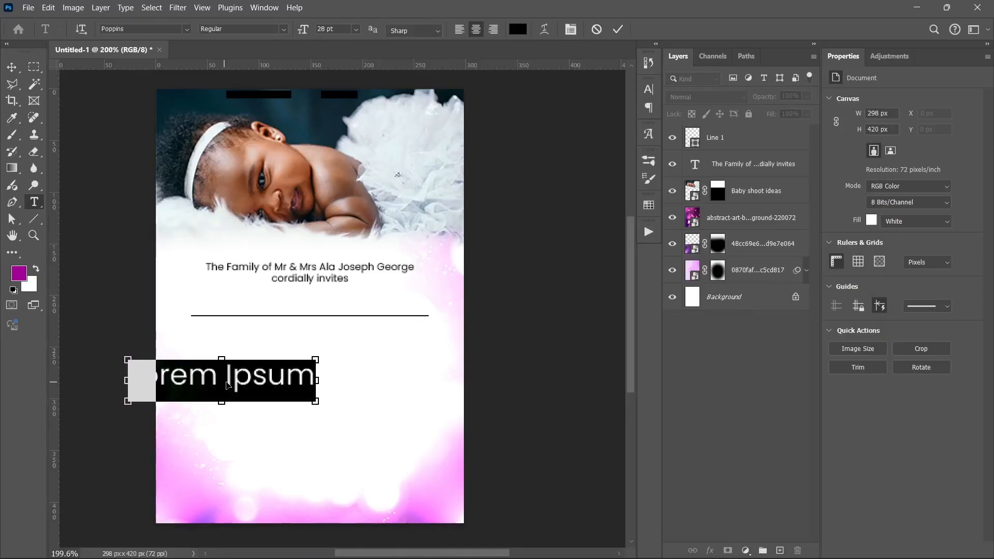
pyautogui.hotkey('ctrl', 'v')
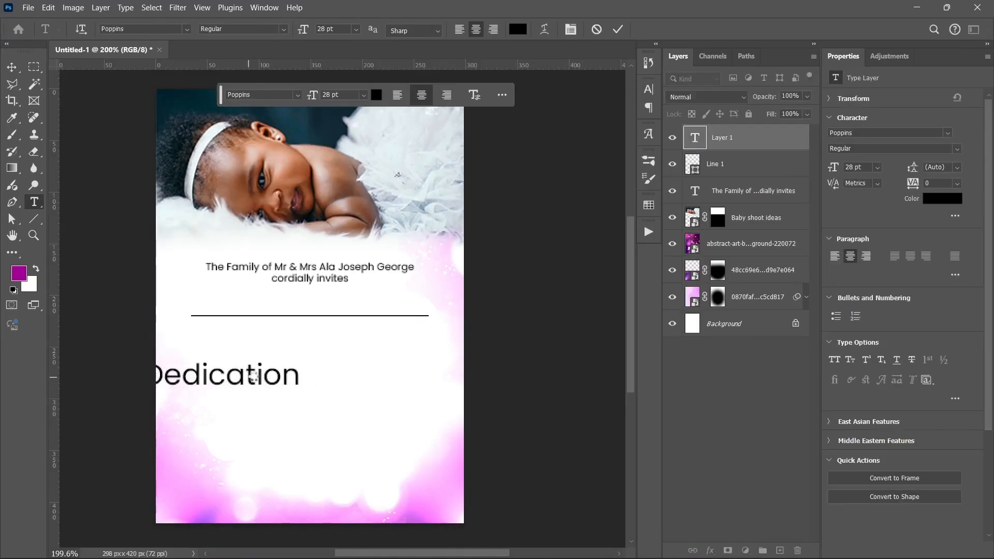
pyautogui.hotkey('ctrl', 'Return')
pyautogui.moveTo(248, 385); pyautogui.dragTo(321, 366)
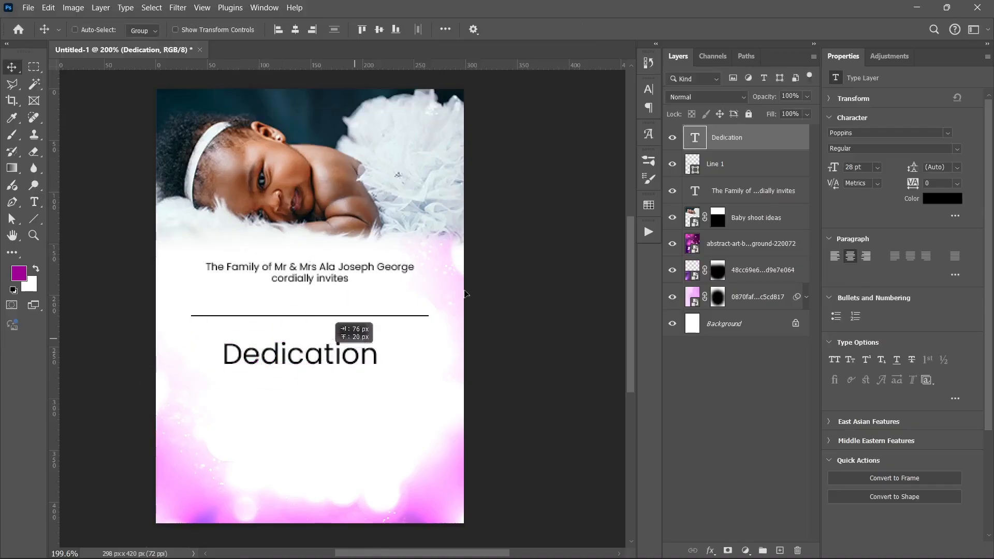
# Set the "Dedication" text to IvyPresto Display Bold Italic.
pyautogui.click(948, 134)
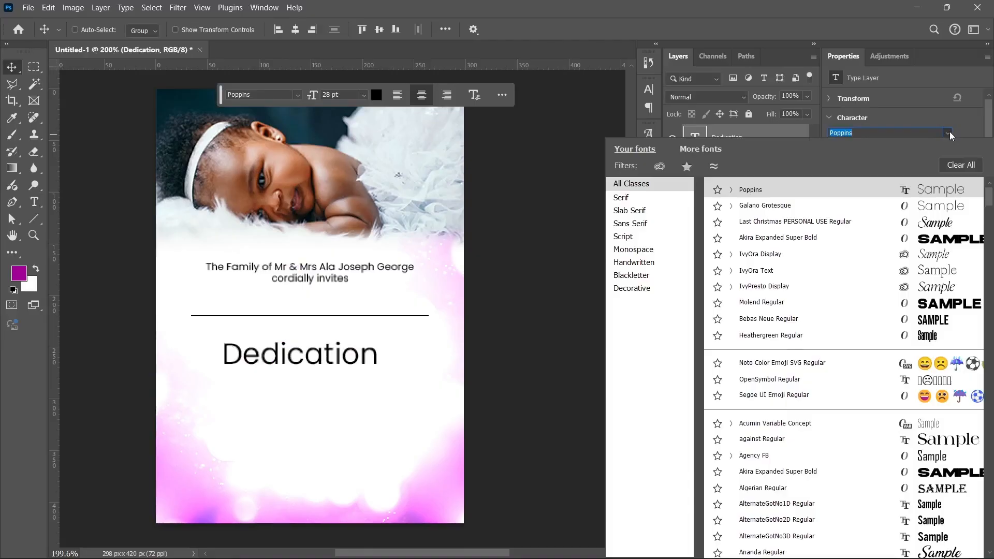
pyautogui.write('ivyp')
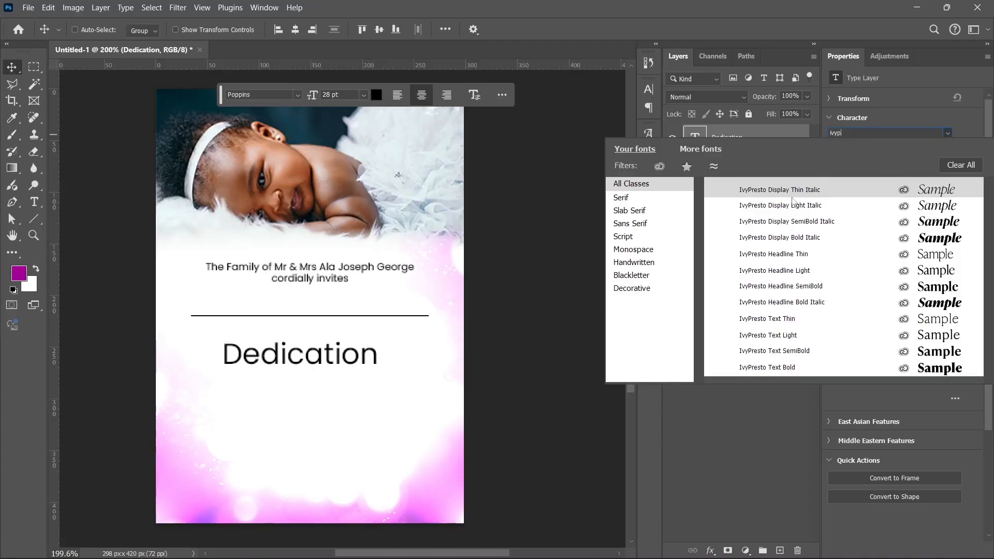
pyautogui.click(774, 205)
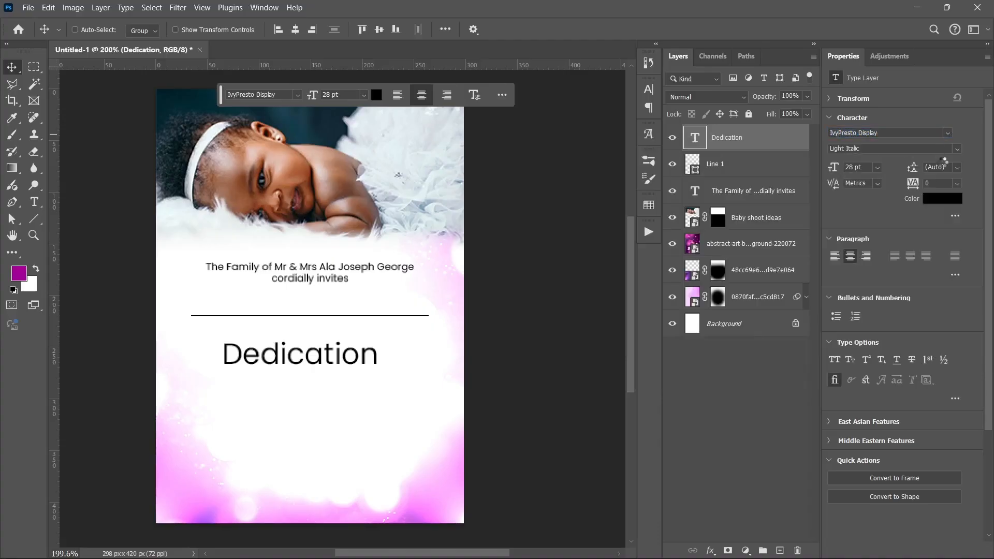
pyautogui.click(955, 150)
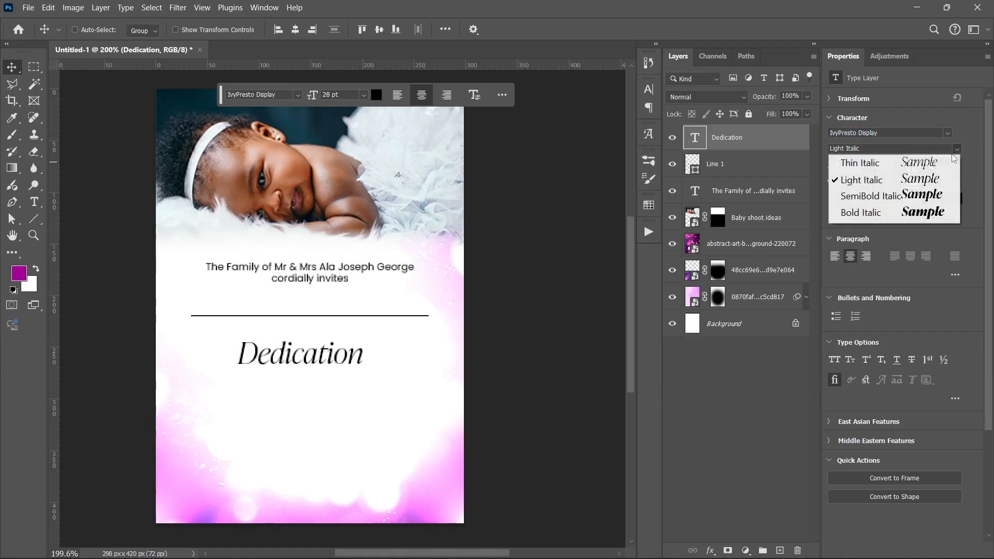
pyautogui.click(854, 215)
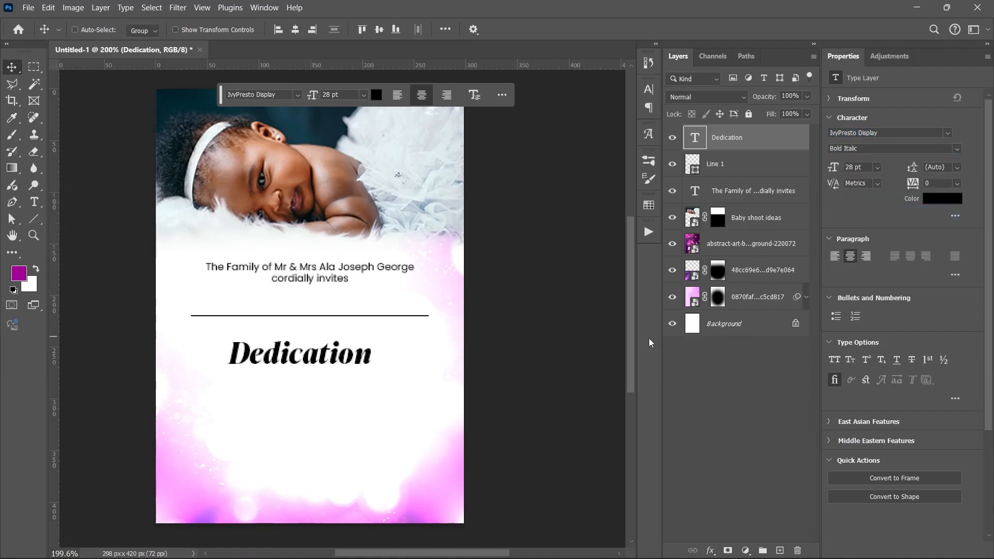
# Recolour the "Dedication" text to match the purple foreground colour and enlarge it to about 34.62 pt.
pyautogui.click(942, 198)
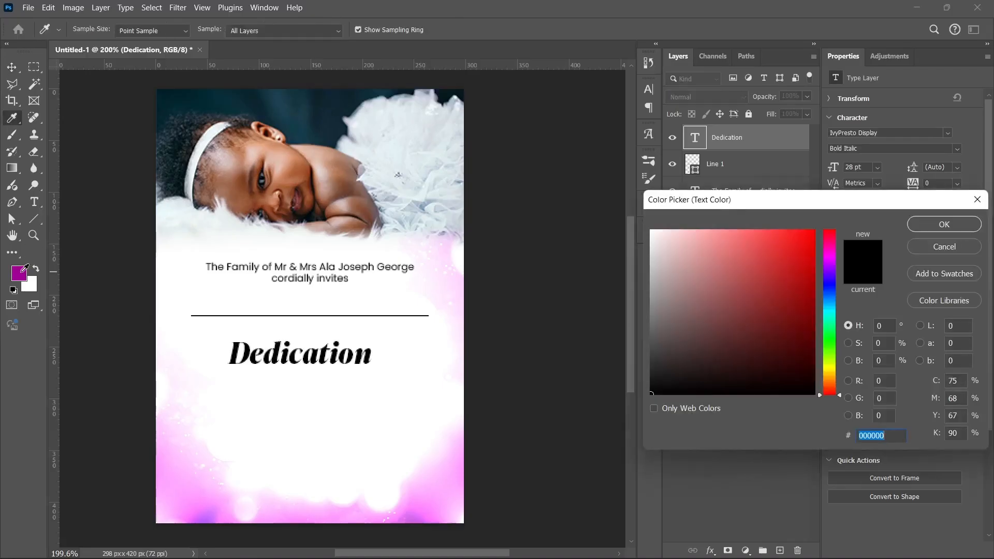
pyautogui.click(944, 225)
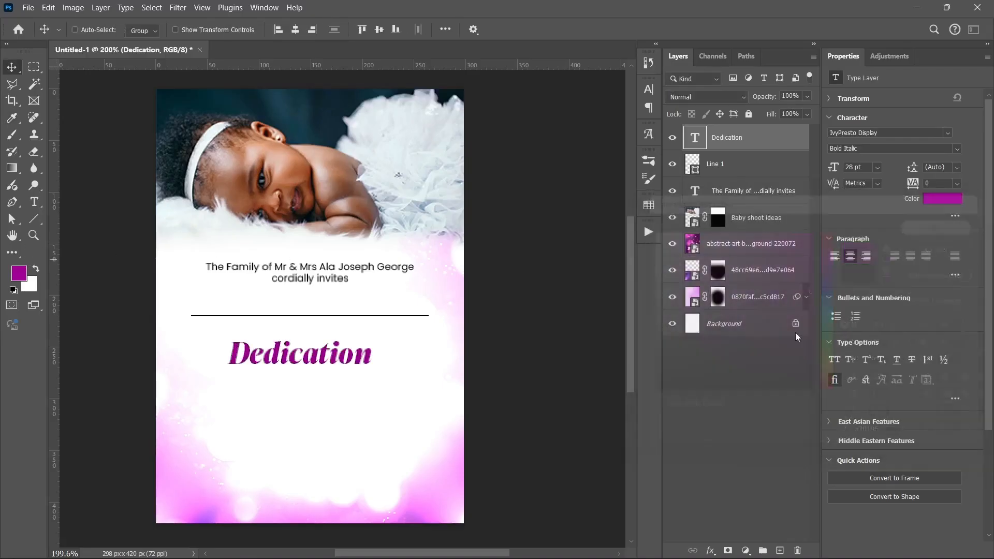
pyautogui.hotkey('ctrl', 't')
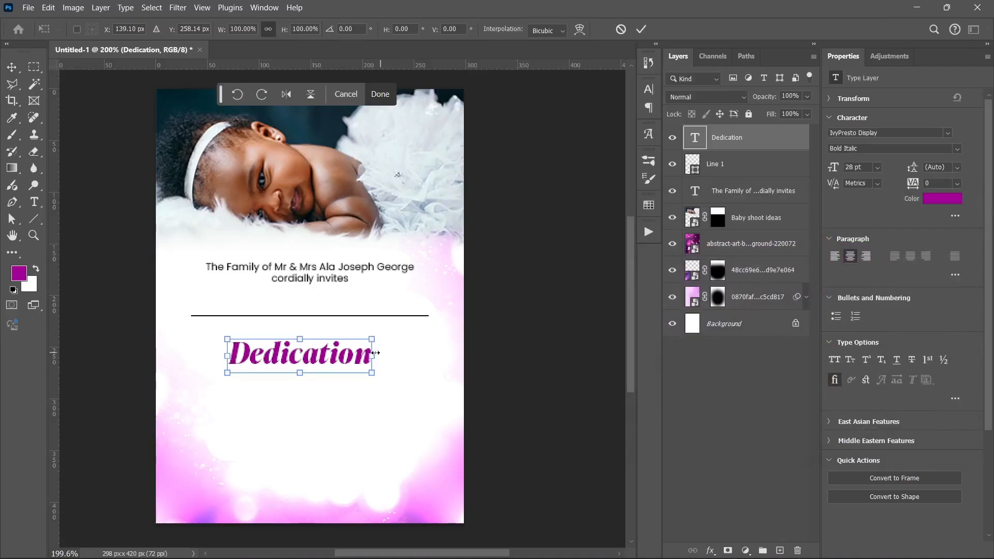
pyautogui.moveTo(375, 353); pyautogui.dragTo(388, 353)
pyautogui.press('Return')
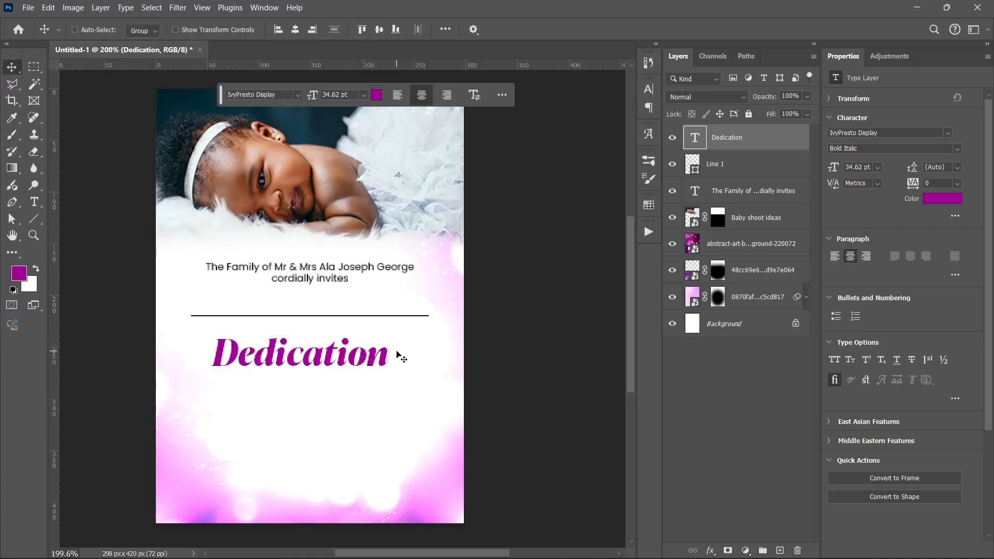
# Raise the "Dedication" text to sit just below the horizontal line and centre it horizontally on the page.
pyautogui.hotkey('shift', 'Up')
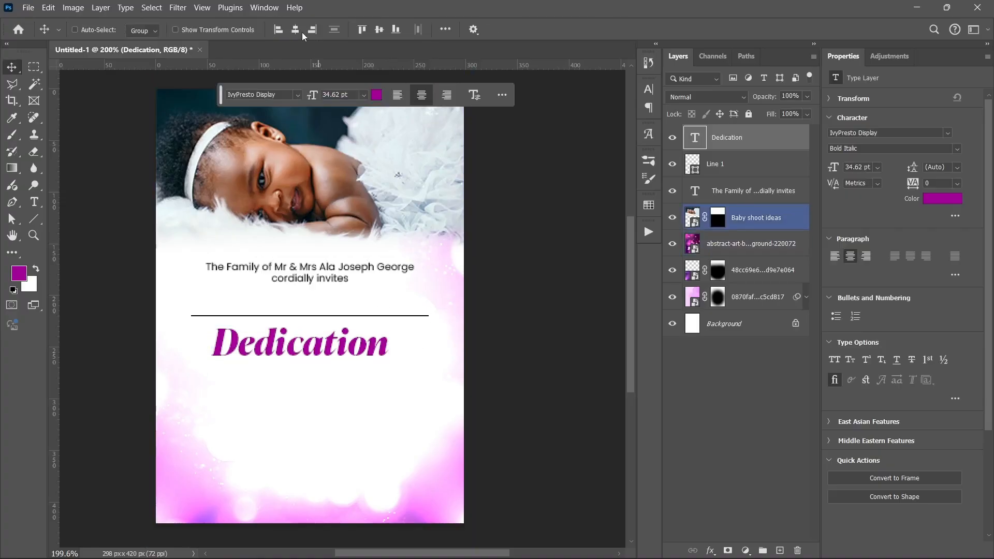
pyautogui.click(299, 32)
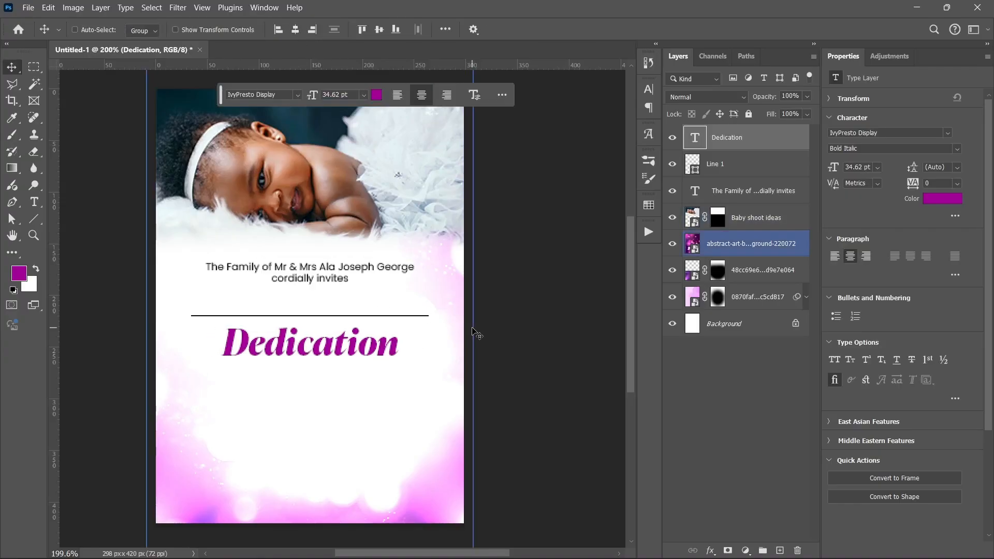
pyautogui.press('Down')
pyautogui.press('Down')
pyautogui.press('Down')
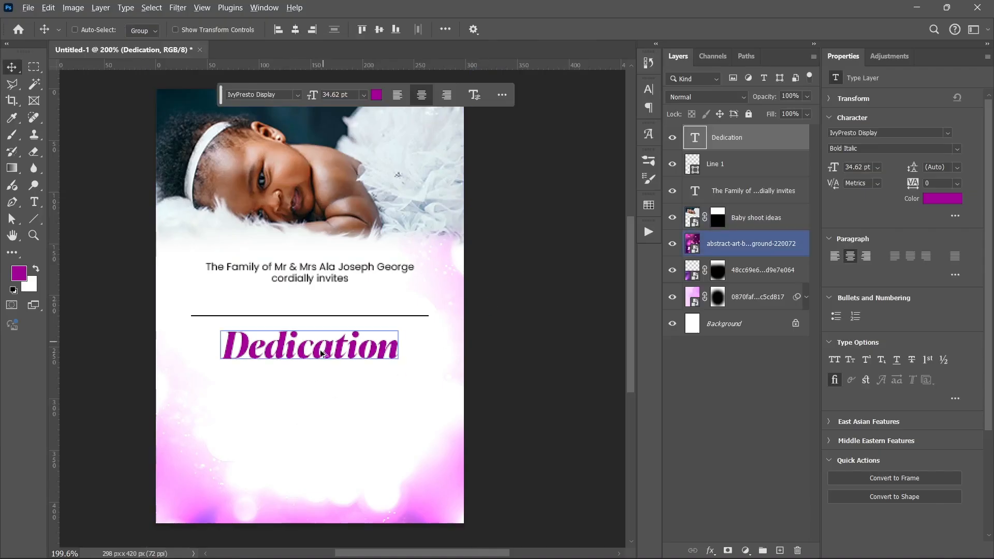
# Duplicate the "Dedication" text directly beneath the original, and copy "of their daughter" from the invitation text in Notepad.
pyautogui.moveTo(326, 345); pyautogui.dragTo(333, 376)
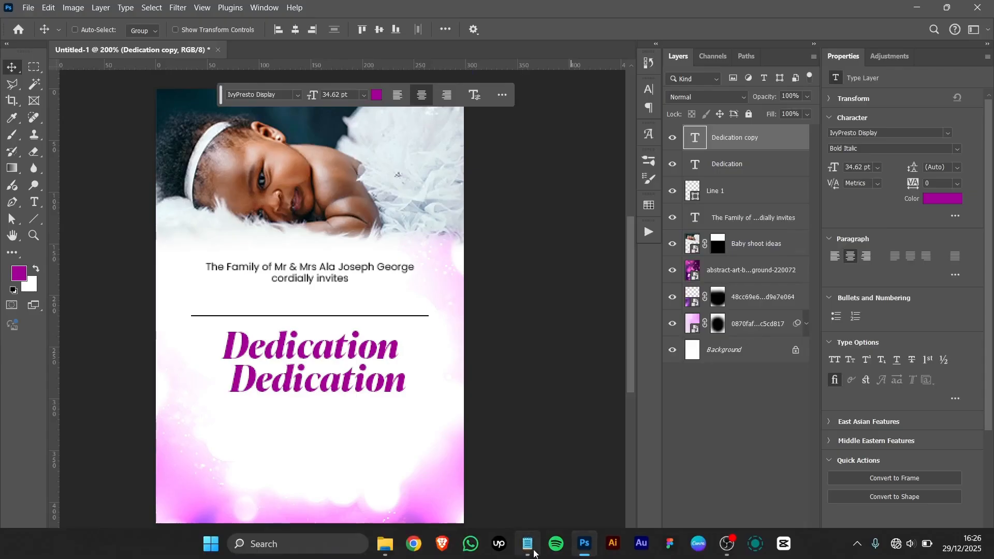
pyautogui.click(527, 544)
pyautogui.tripleClick(208, 247)
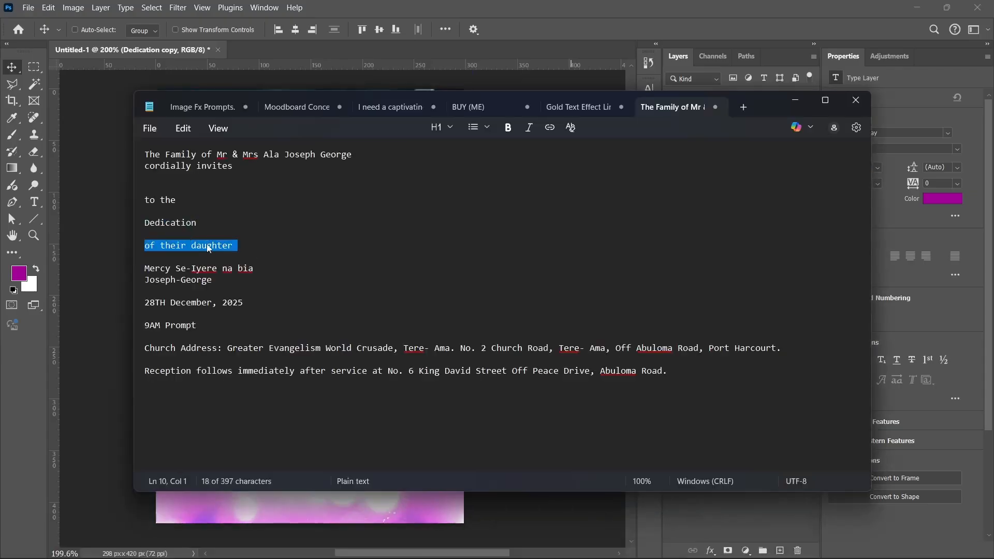
pyautogui.click(789, 99)
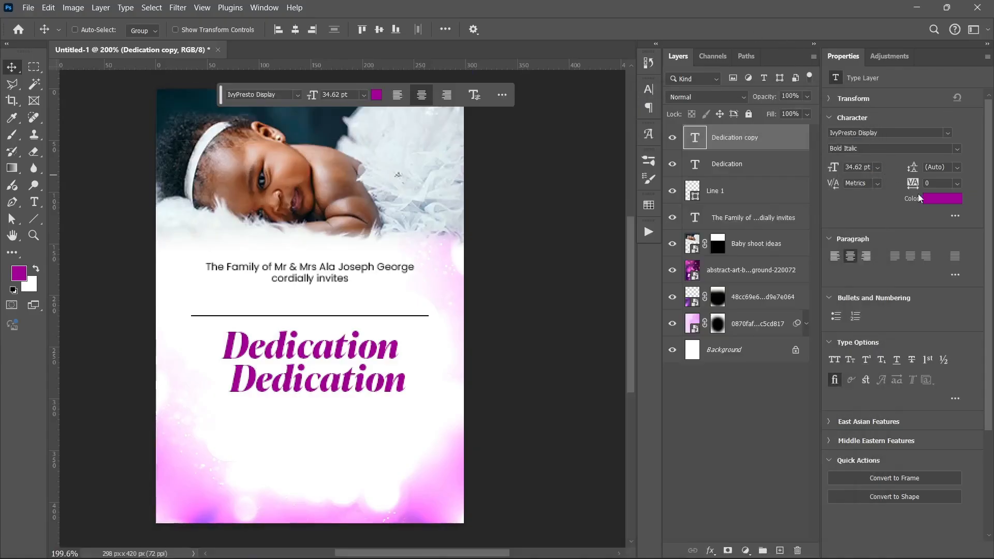
# Set the duplicated "Dedication" text to black (000000) and the Light Italic style.
pyautogui.click(941, 200)
pyautogui.write('000000')
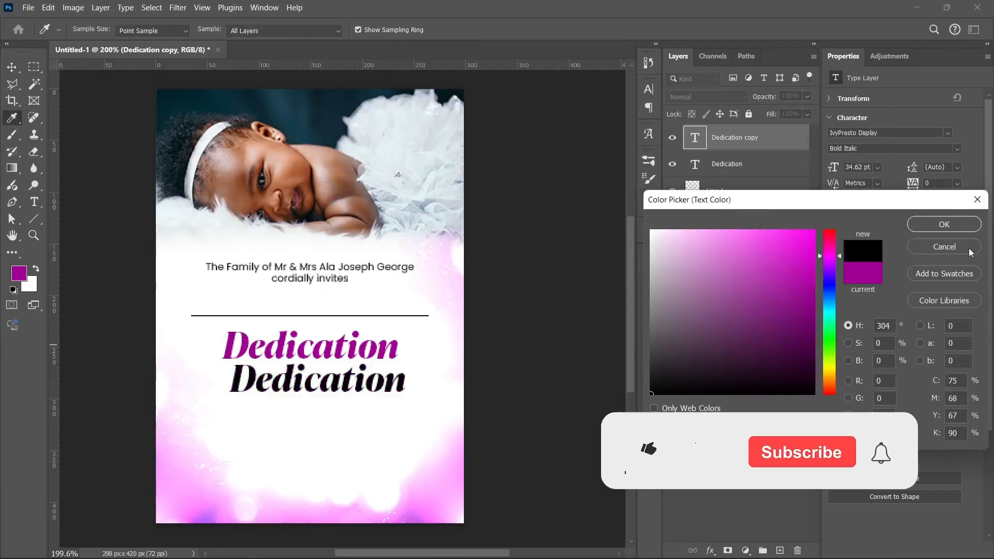
pyautogui.click(944, 224)
pyautogui.click(957, 149)
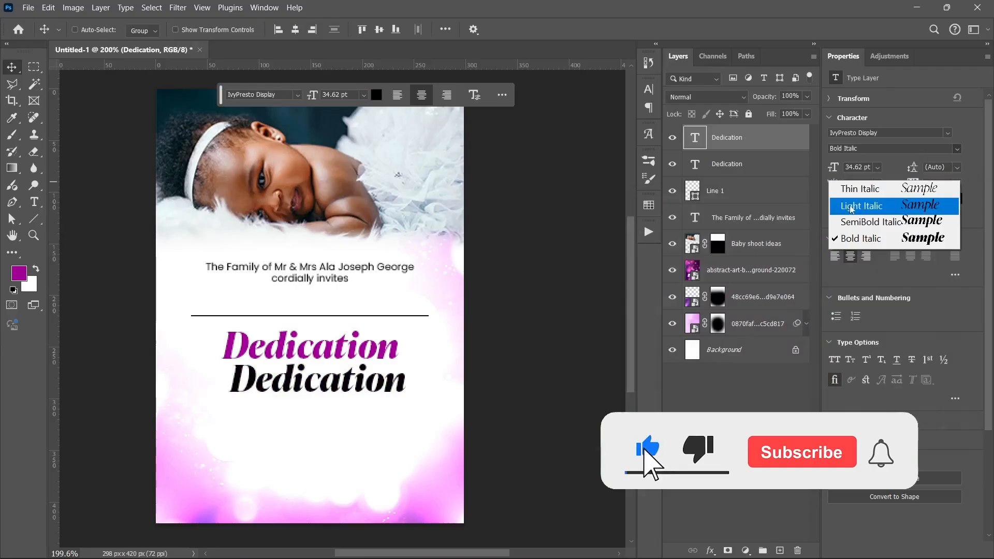
pyautogui.click(854, 205)
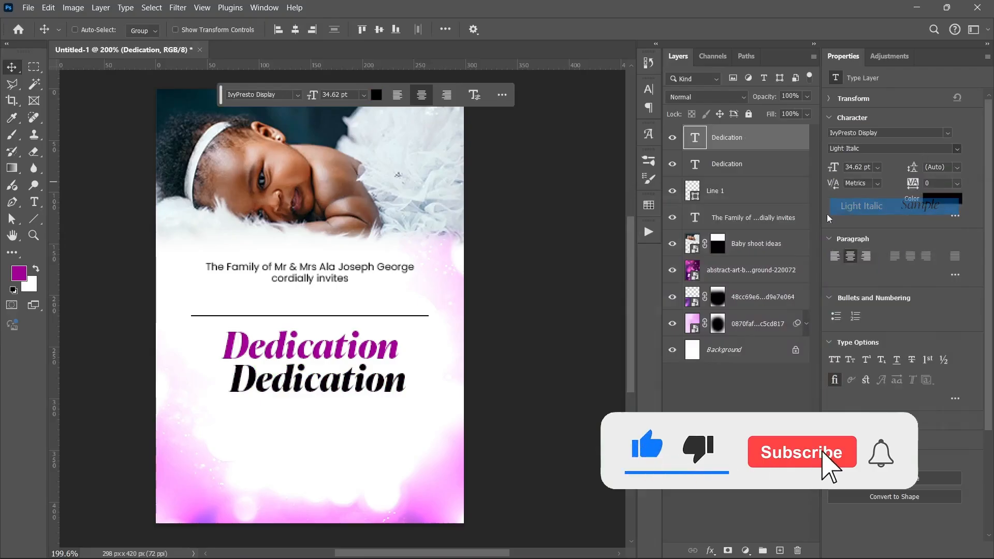
# Replace the wording of the black duplicate with "of their daughter".
pyautogui.doubleClick(336, 383)
pyautogui.press('Home')
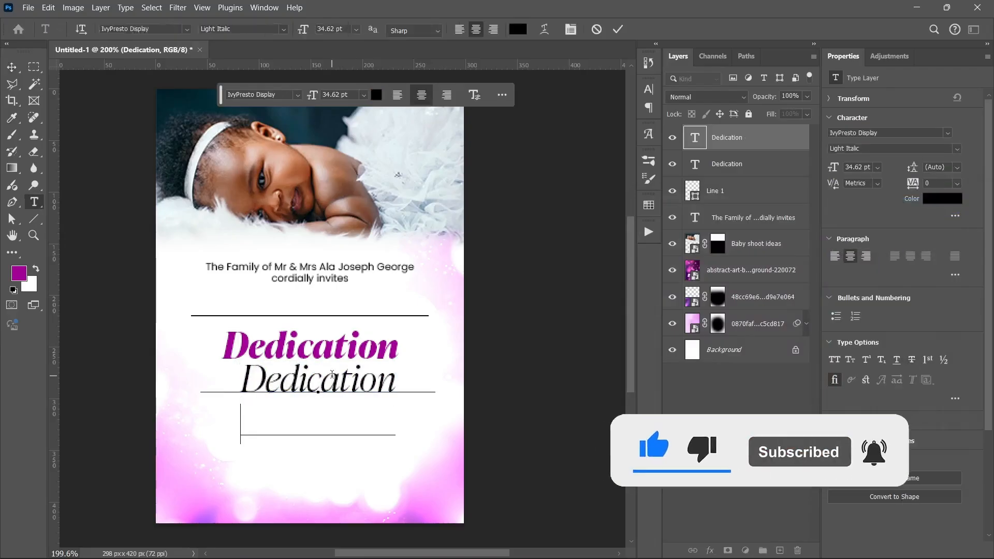
pyautogui.write('of their daughter')
pyautogui.press('Return')
pyautogui.hotkey('shift', 'End')
pyautogui.press('Delete')
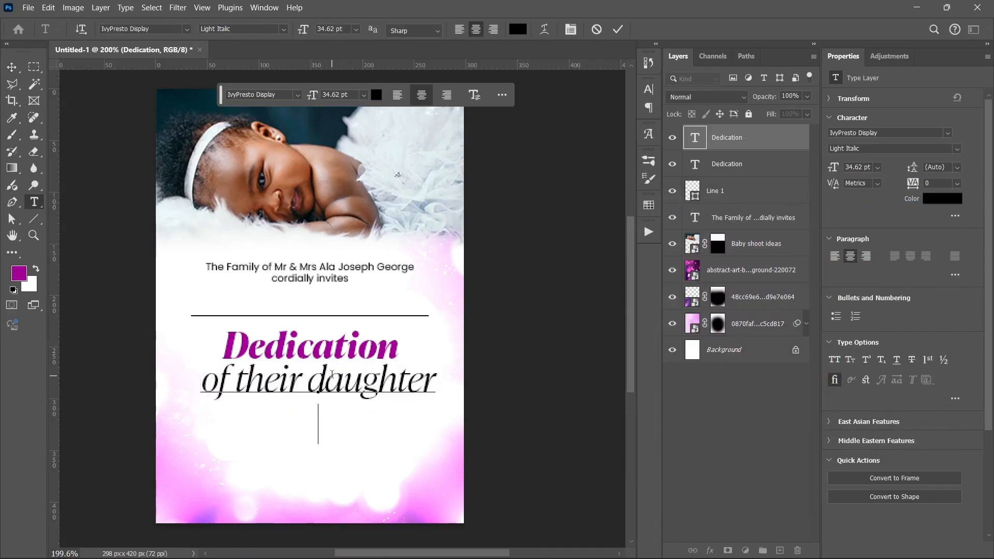
pyautogui.hotkey('ctrl', 'Return')
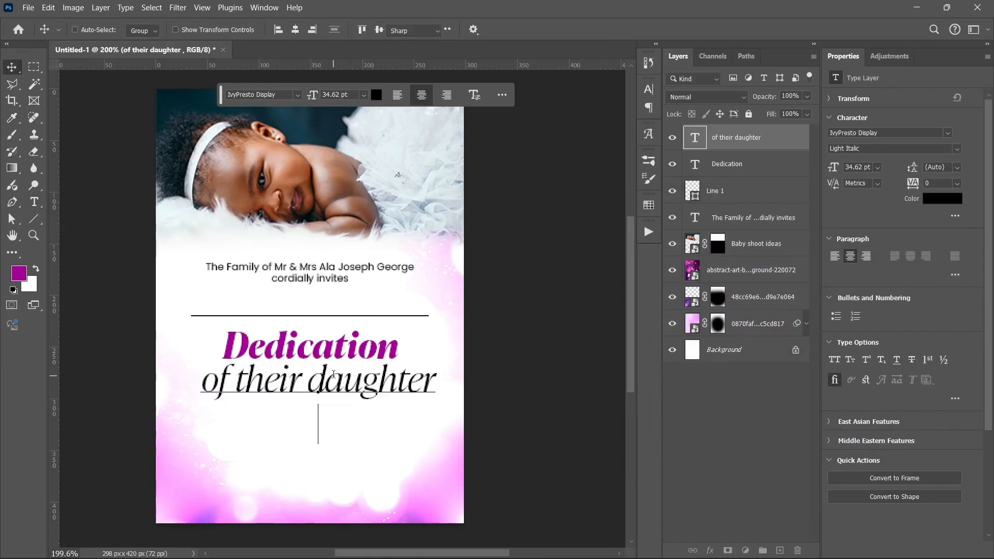
# Scale the "of their daughter" text down to about 19.62 pt.
pyautogui.hotkey('ctrl', 't')
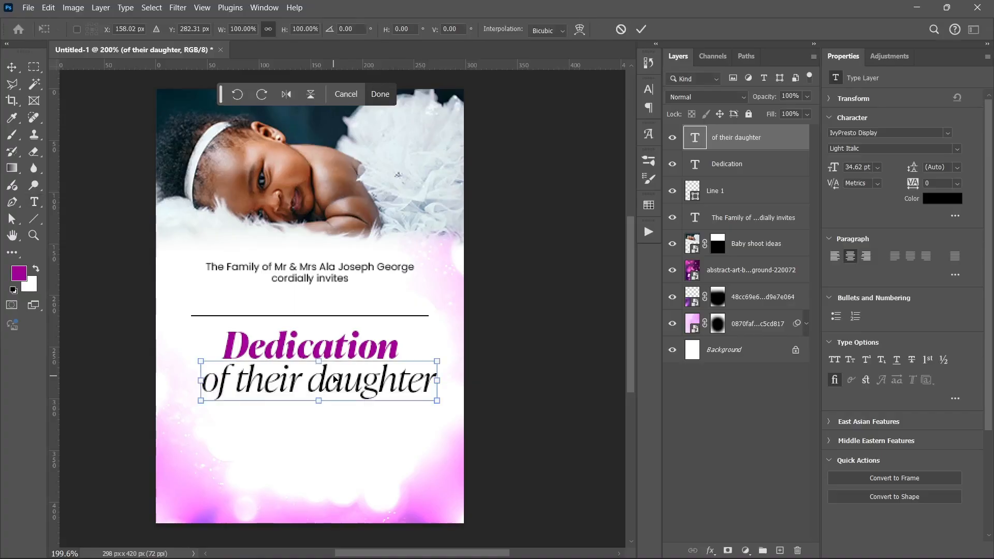
pyautogui.moveTo(439, 380); pyautogui.dragTo(387, 383)
pyautogui.press('Return')
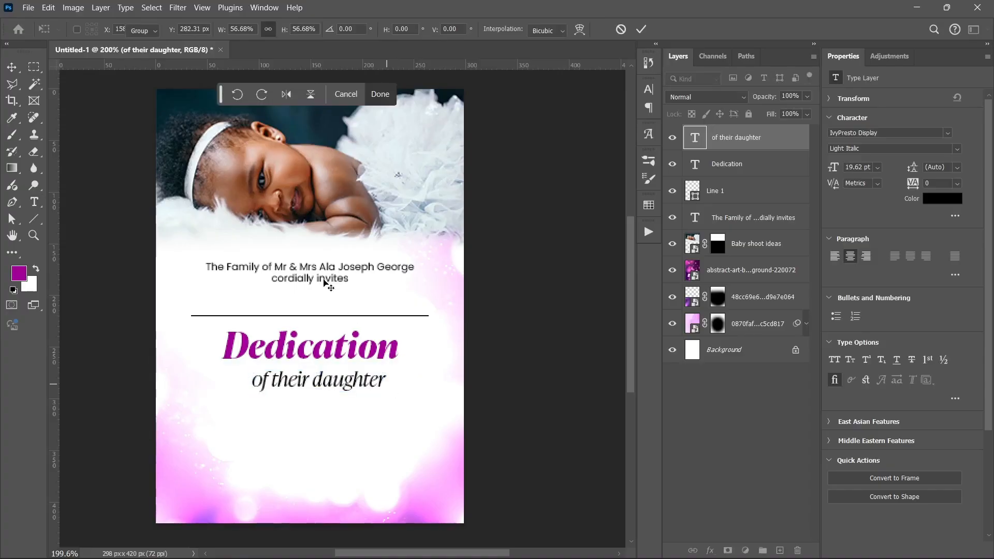
# Centre "of their daughter" horizontally on the page and nudge it up close beneath "Dedication".
pyautogui.click(295, 30)
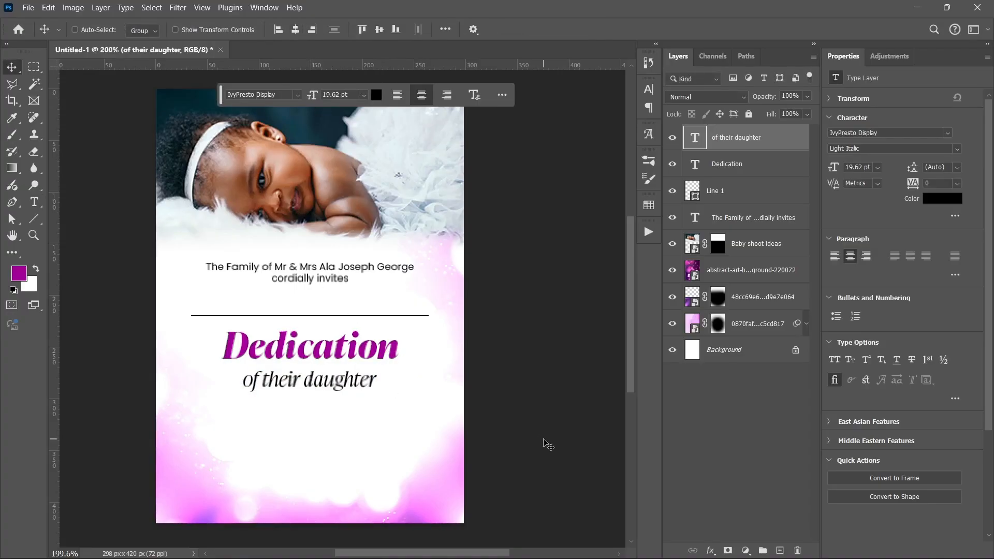
pyautogui.press('Up')
pyautogui.press('Up')
pyautogui.press('Up')
pyautogui.press('Up')
pyautogui.press('Up')
pyautogui.press('Up')
pyautogui.press('Up')
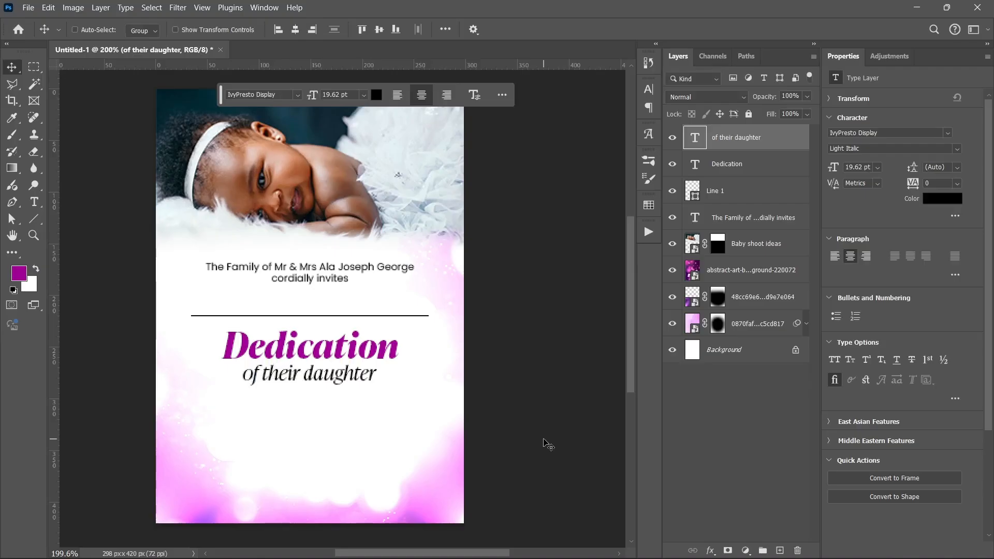
# Duplicate "of their daughter" below the original and change the copy's wording to "to the".
pyautogui.moveTo(330, 381); pyautogui.dragTo(326, 409)
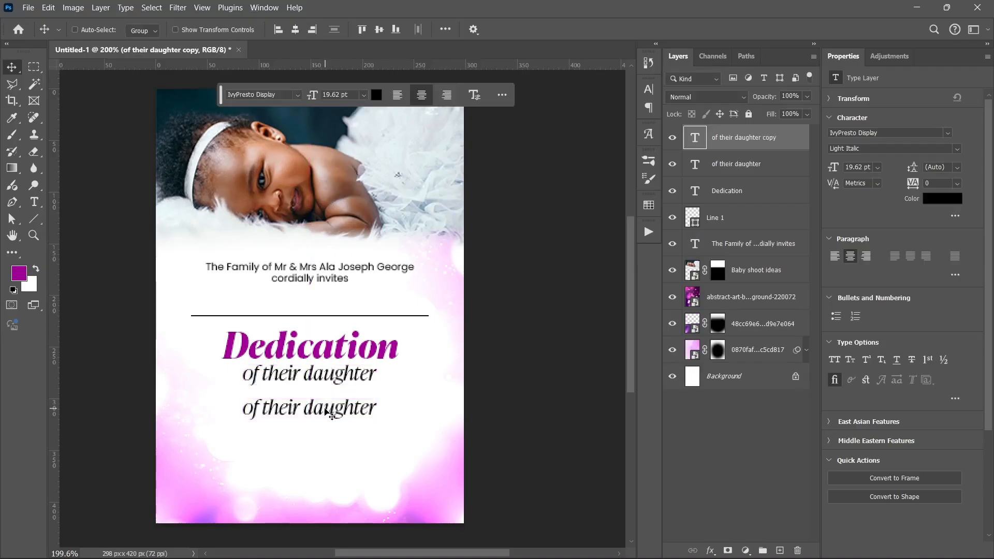
pyautogui.write('to th')
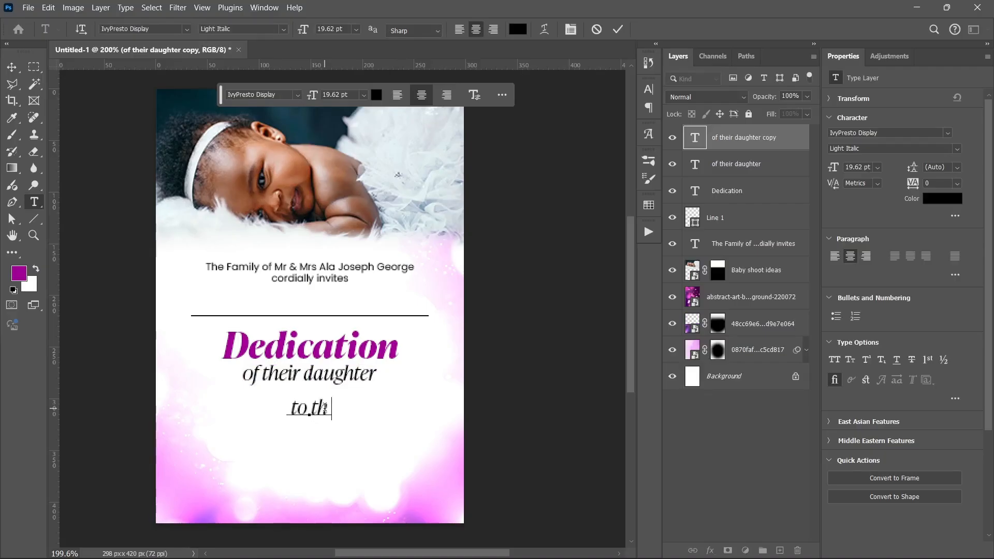
pyautogui.write('e')
pyautogui.hotkey('ctrl', 'Return')
# Scale "to the" down to about 10.1 pt and place it just before the word "Dedication".
pyautogui.hotkey('ctrl', 't')
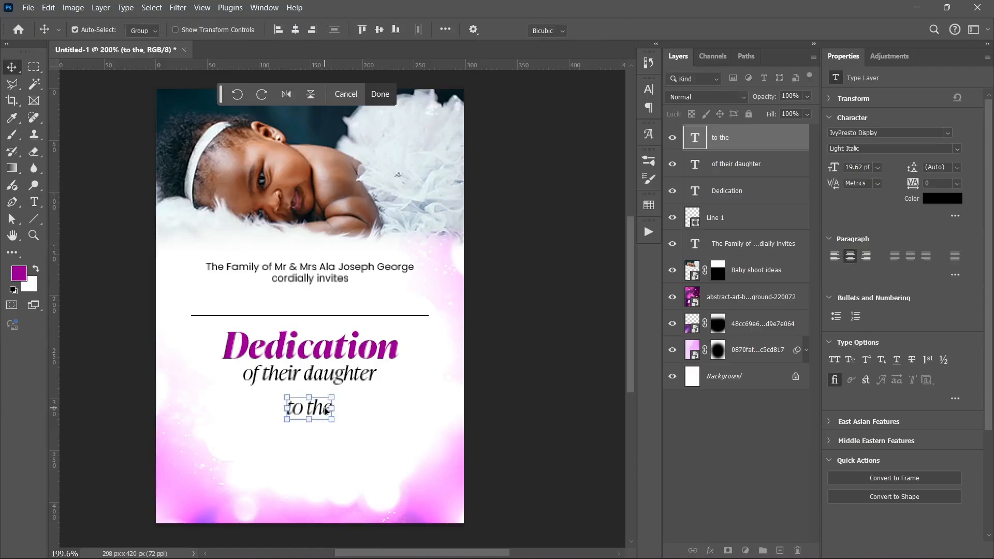
pyautogui.moveTo(332, 407); pyautogui.dragTo(218, 347)
pyautogui.press('Return')
pyautogui.press('v')
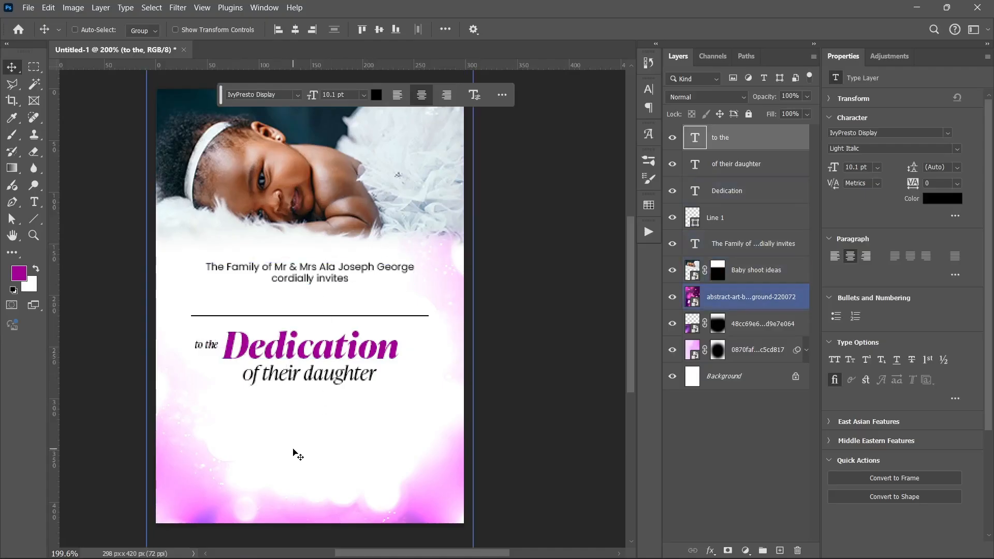
# Switch to the Dedication Invite Assets folder, place the torn paper image pngwing.com in the invitation, and rotate it 90° clockwise.
pyautogui.click(386, 544)
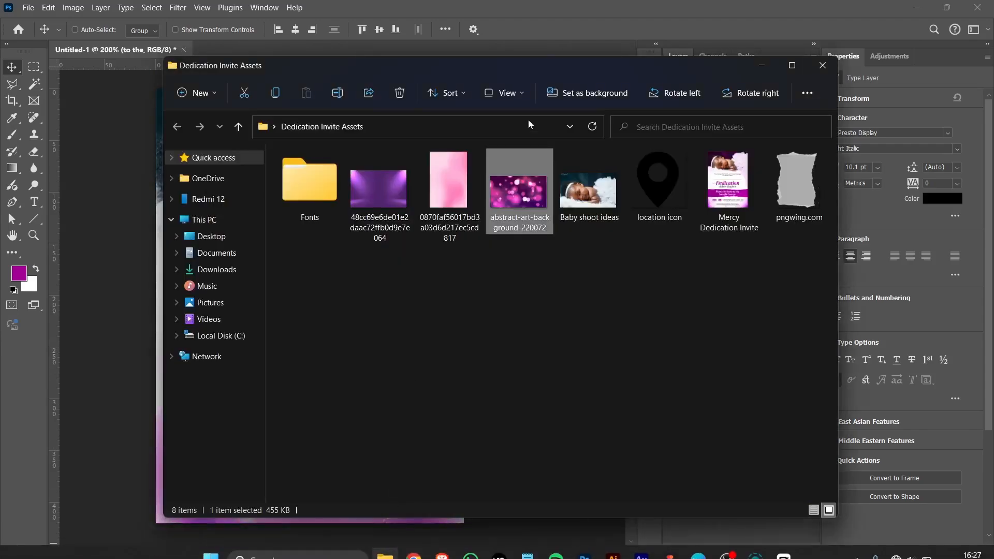
pyautogui.doubleClick(802, 190)
pyautogui.moveTo(802, 191); pyautogui.dragTo(277, 309)
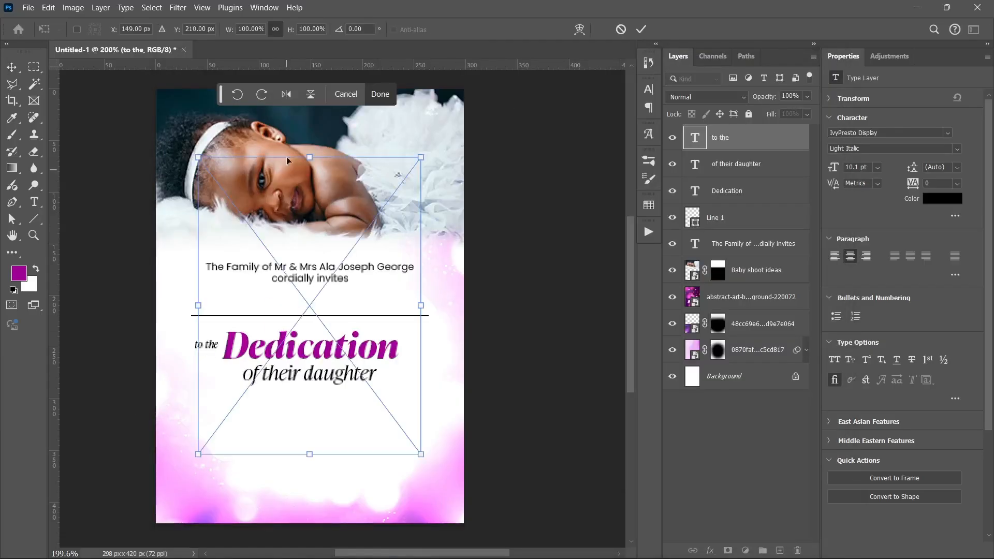
pyautogui.click(261, 93)
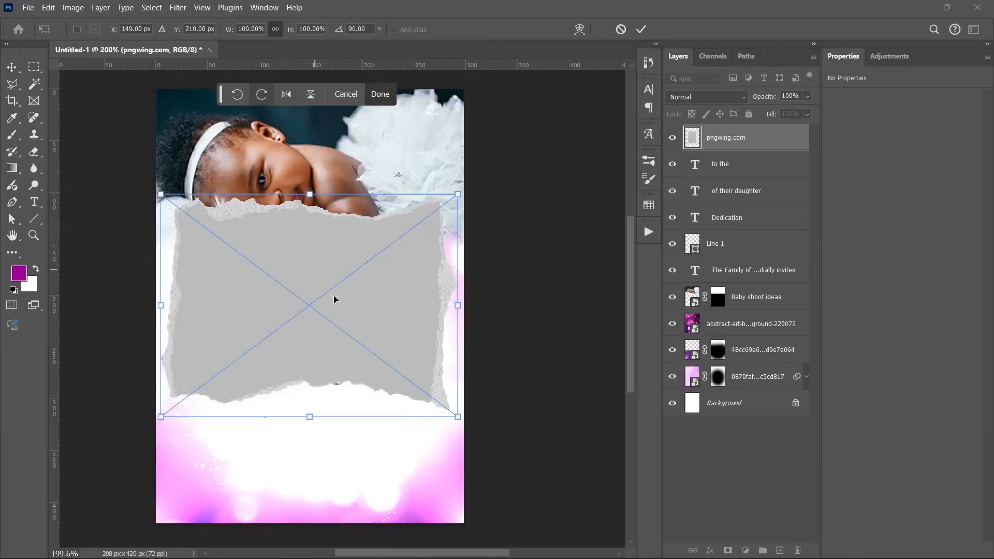
# Widen the torn paper past both page edges and squash it into a strip about 63 px high below "of their daughter".
pyautogui.moveTo(457, 306); pyautogui.dragTo(501, 306)
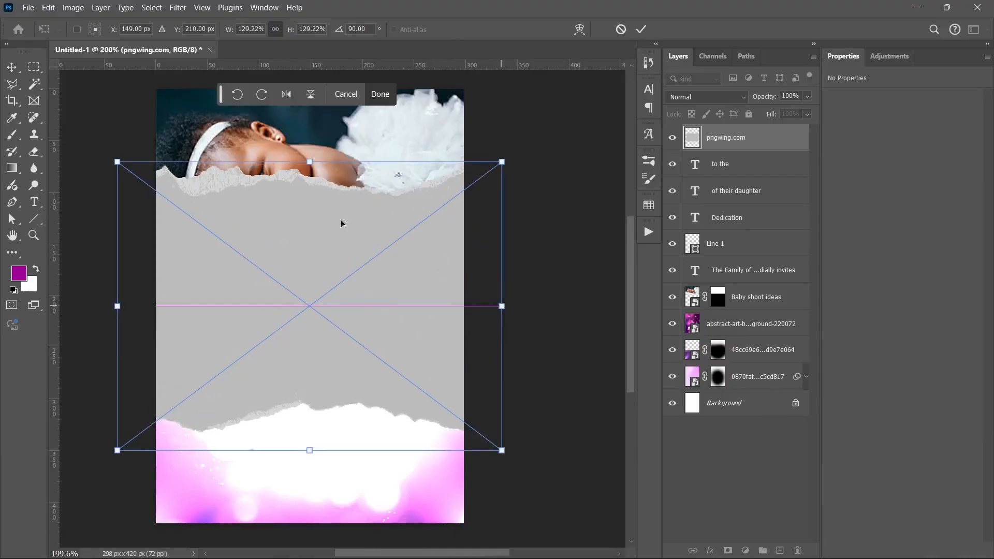
pyautogui.moveTo(313, 160); pyautogui.dragTo(316, 386)
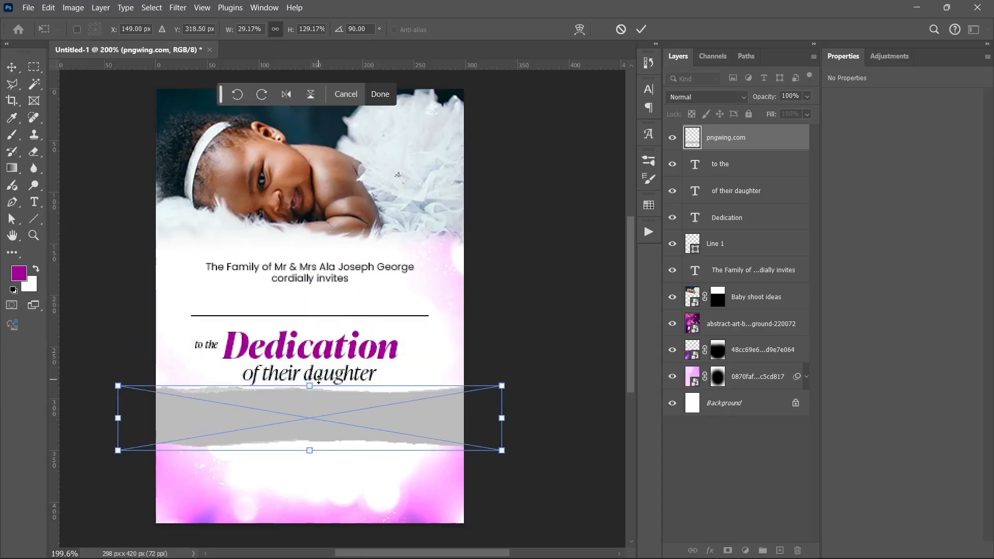
pyautogui.press('Return')
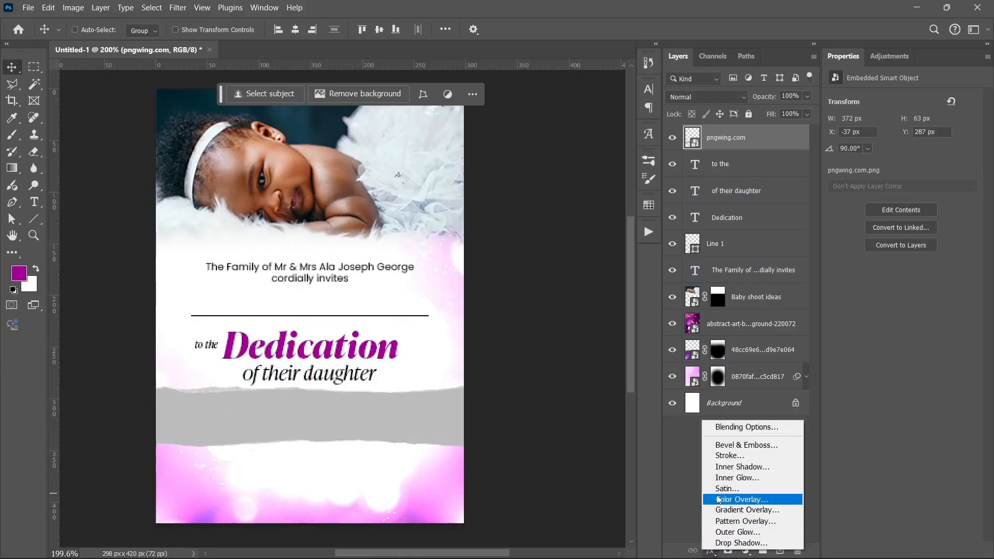
# Apply a Color Overlay to the torn paper strip using the purple sampled from the "Dedication" text, and collapse the layer's effects list.
pyautogui.click(720, 499)
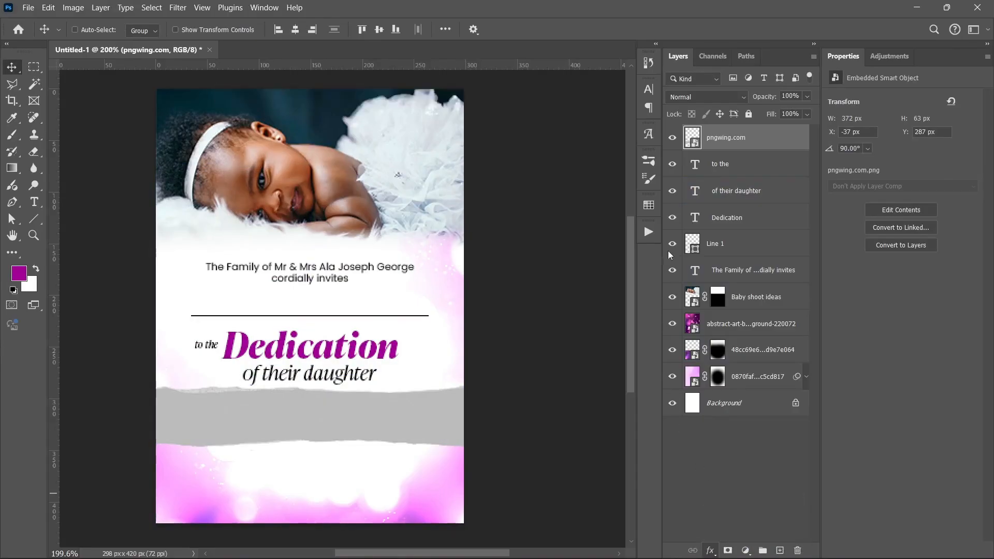
pyautogui.click(753, 200)
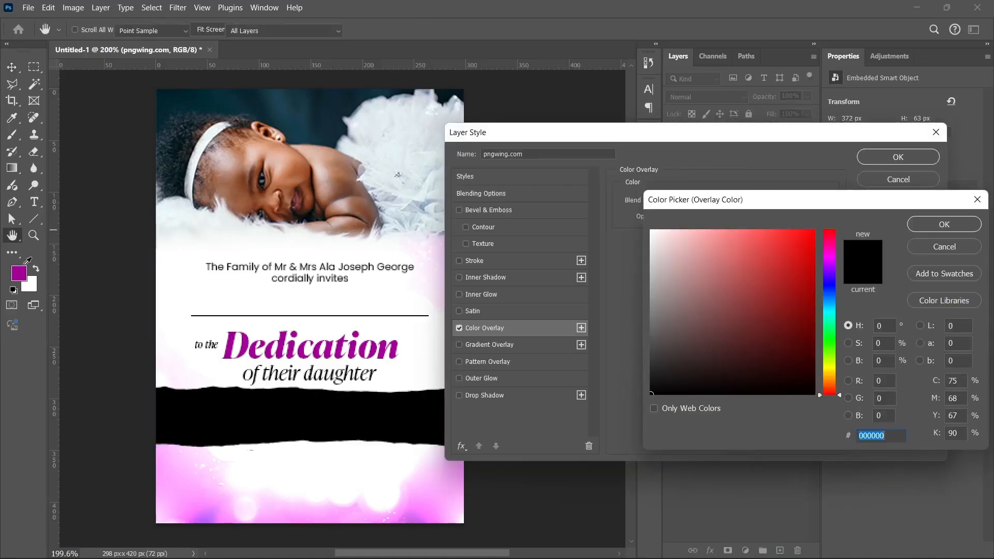
pyautogui.click(310, 346)
pyautogui.click(920, 226)
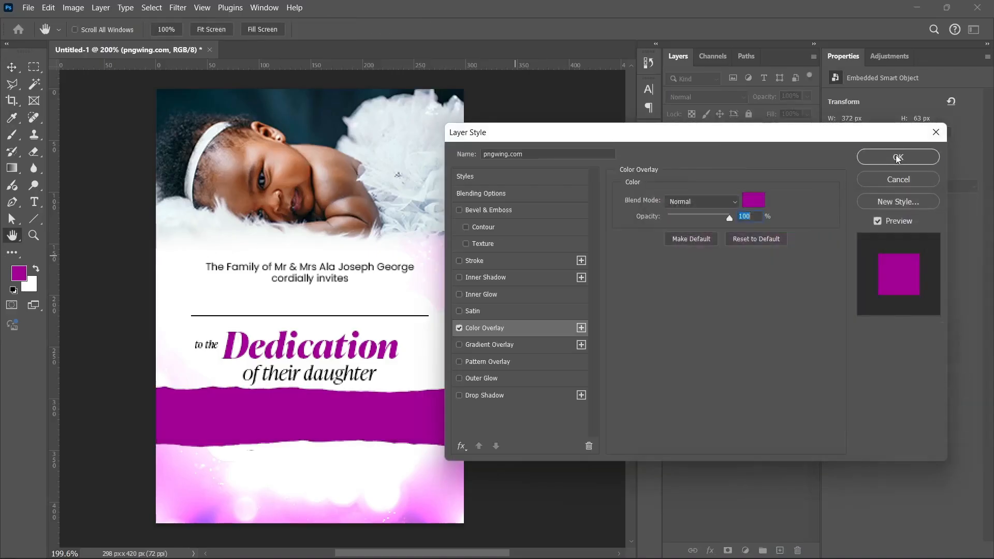
pyautogui.click(898, 157)
pyautogui.click(806, 138)
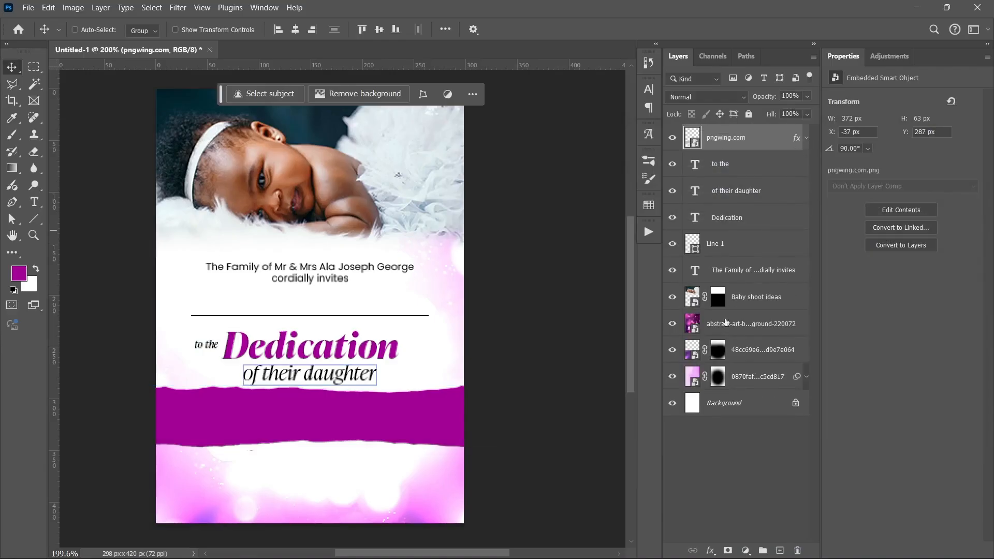
# Hide and show the Baby shoot ideas layer to check the photo's blend in the design.
pyautogui.click(672, 297)
pyautogui.click(672, 298)
pyautogui.scroll(1, 344, 350)
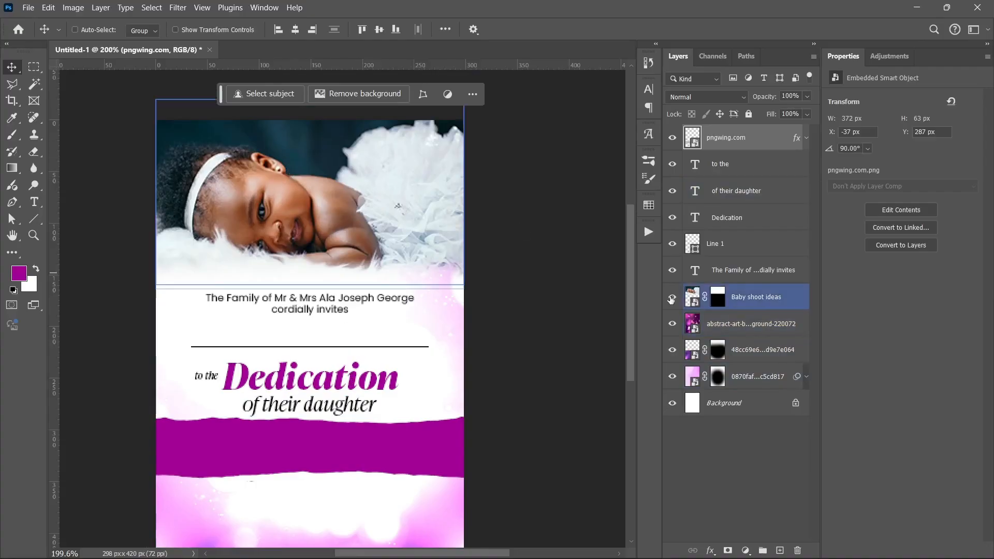
# Add a Hue/Saturation adjustment above the Baby shoot ideas layer and clip it to that photo only.
pyautogui.click(691, 300)
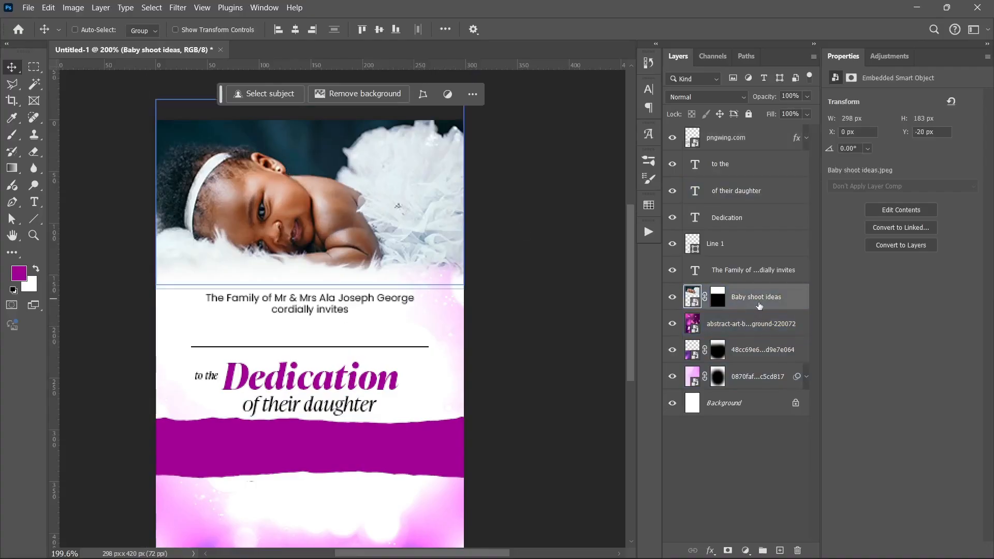
pyautogui.click(713, 552)
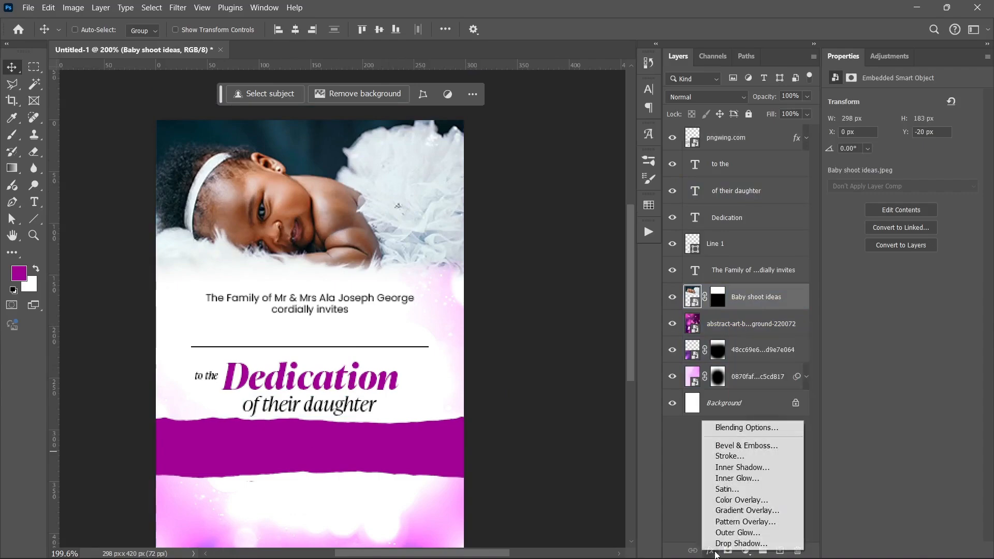
pyautogui.click(746, 551)
pyautogui.click(746, 552)
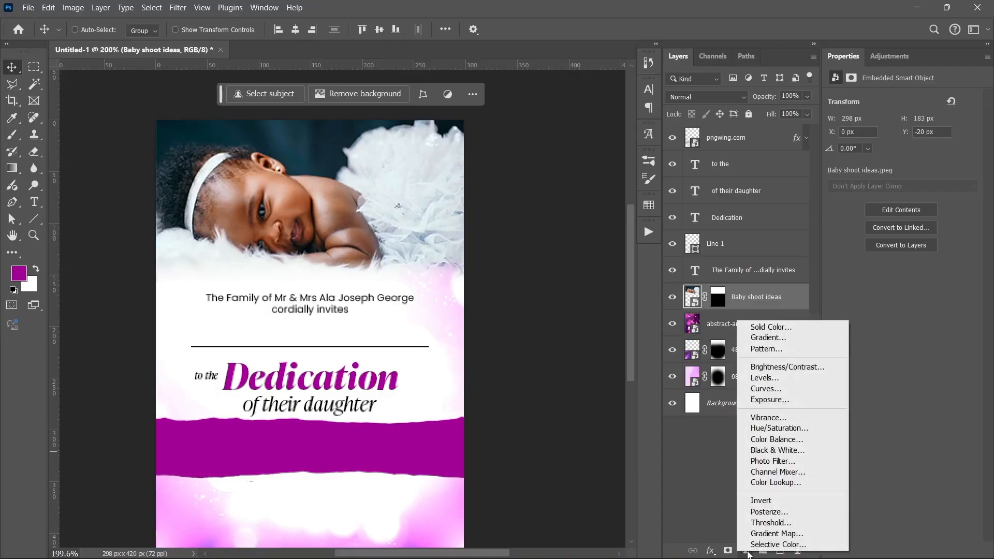
pyautogui.click(766, 427)
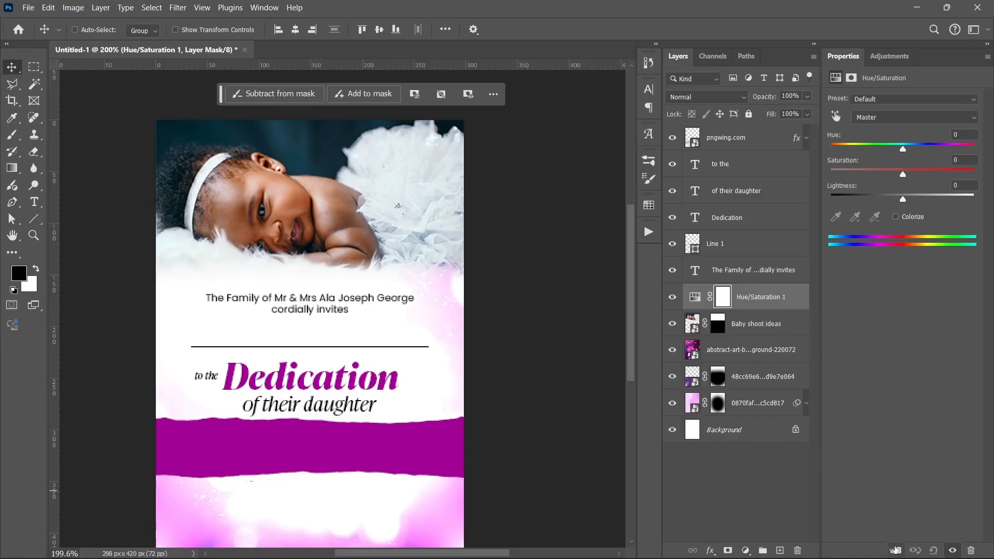
pyautogui.click(894, 550)
# Sample the photo's dark teal backdrop for Hue/Saturation and set the Cyans hue to +98, turning the backdrop purple.
pyautogui.click(837, 117)
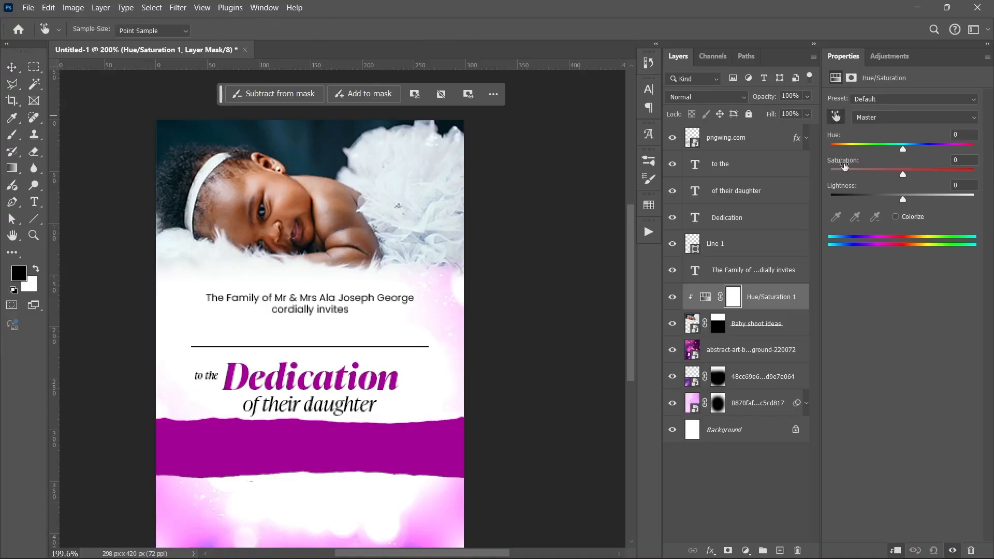
pyautogui.click(300, 143)
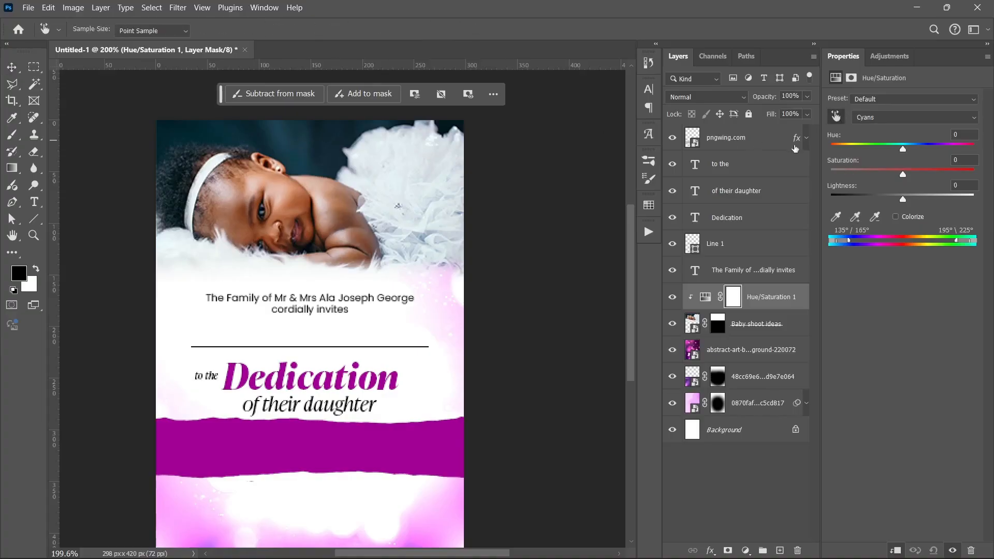
pyautogui.moveTo(905, 149); pyautogui.dragTo(961, 150)
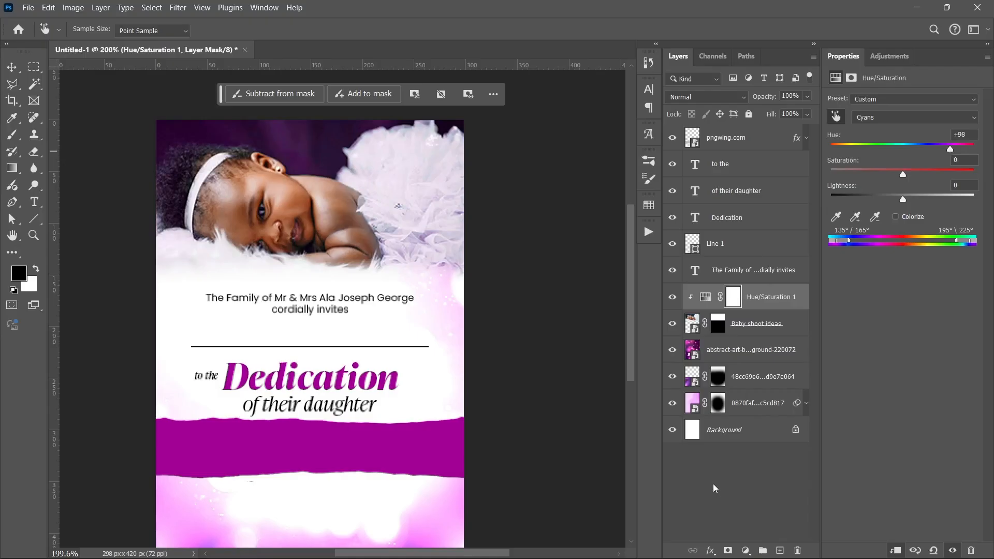
pyautogui.click(704, 501)
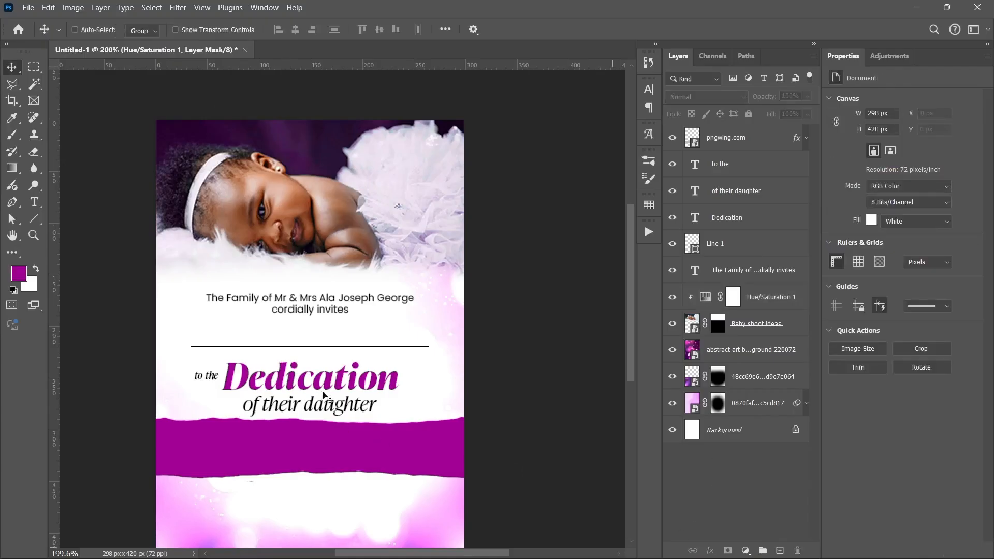
# Hide and show the Hue/Saturation 1 adjustment to compare the photo's backdrop before and after the recolor.
pyautogui.keyDown('ctrl'); pyautogui.click(279, 380); pyautogui.keyUp('ctrl')
pyautogui.click(672, 296)
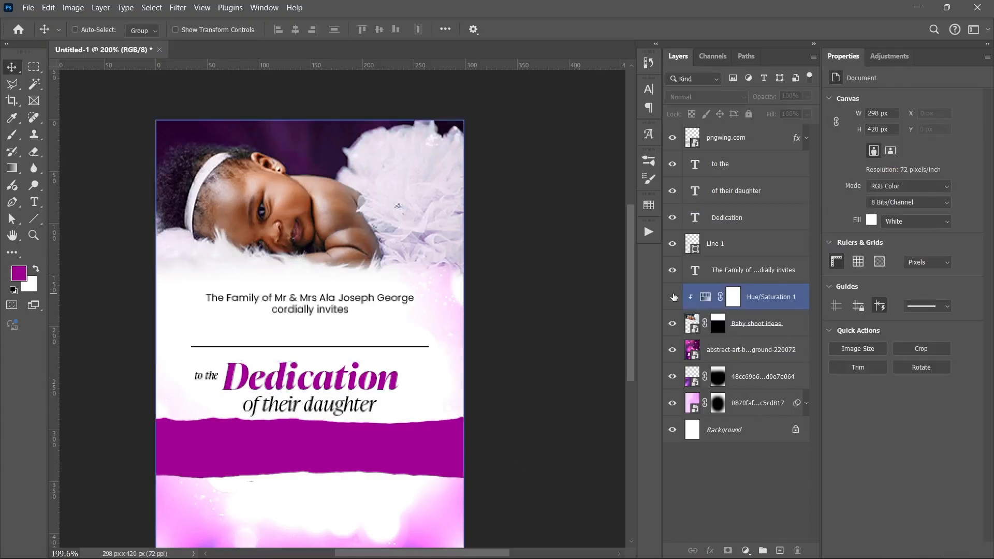
pyautogui.click(671, 297)
pyautogui.scroll(-2, 432, 421)
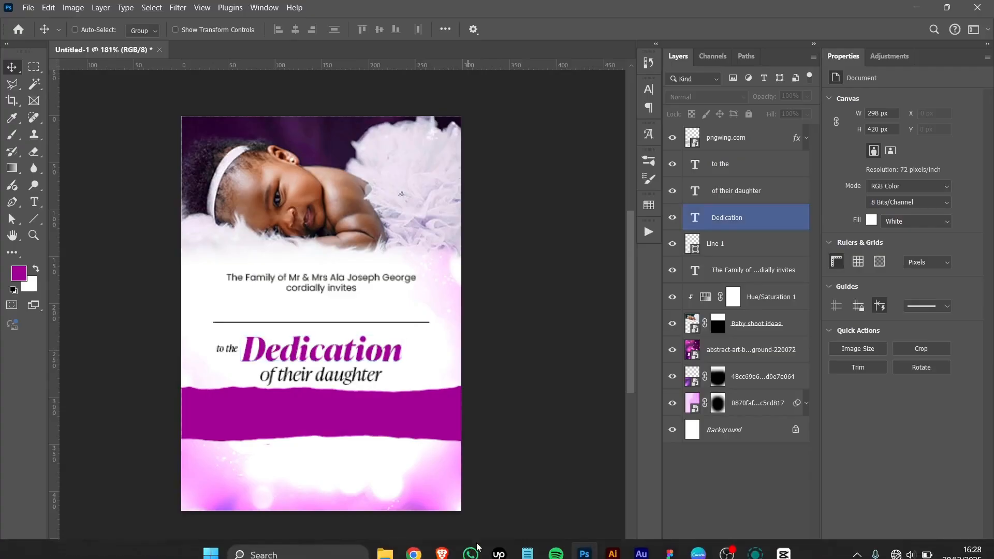
# Switch to the Notepad invitation text, copy the two-line name of the daughter, and return to the Photoshop design.
pyautogui.click(524, 546)
pyautogui.click(214, 280)
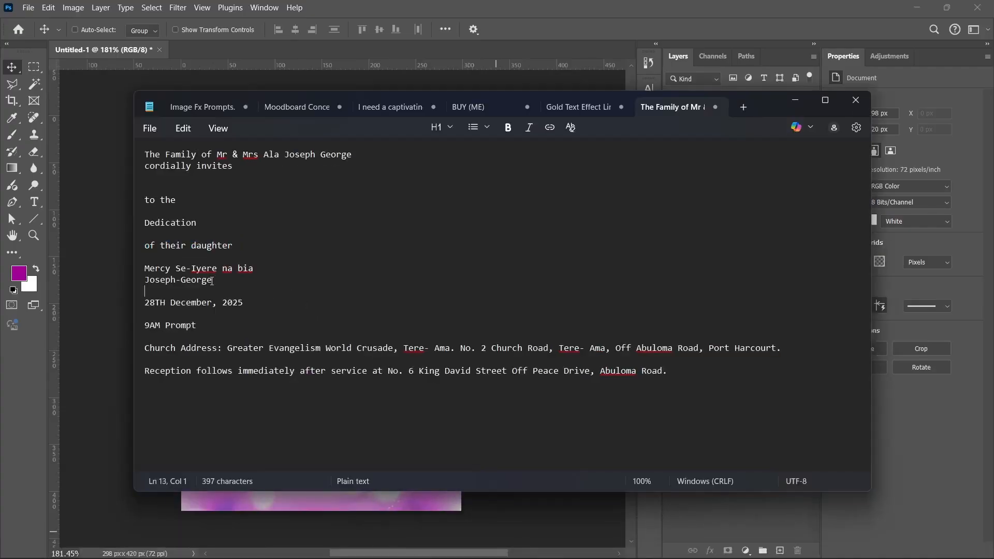
pyautogui.hotkey('shift', 'Home')
pyautogui.hotkey('shift', 'Up')
pyautogui.hotkey('ctrl', 'c')
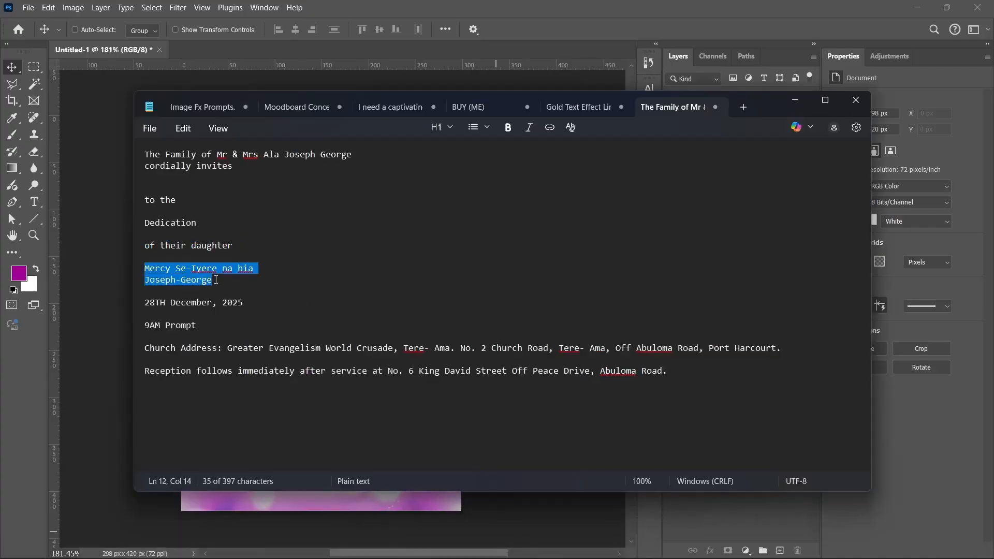
pyautogui.click(795, 101)
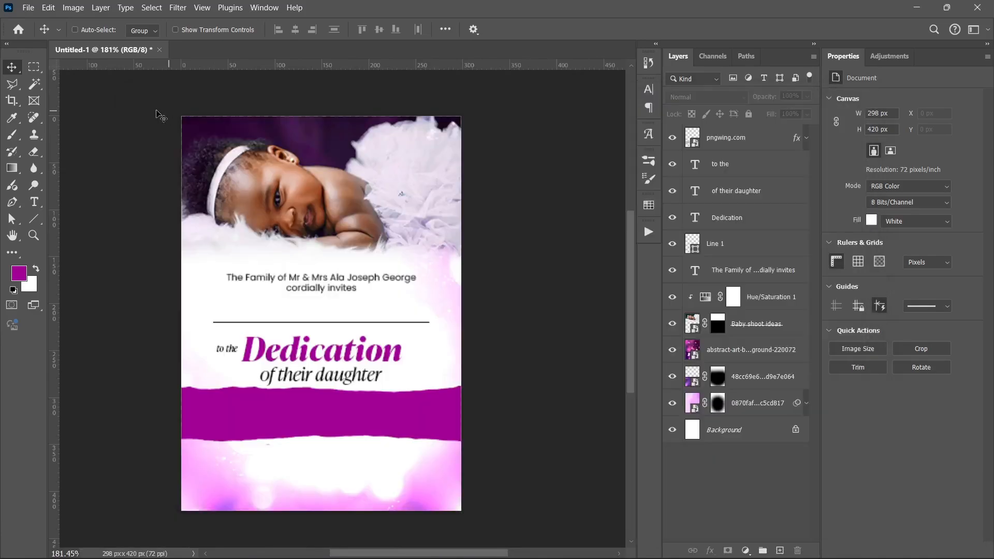
# Paste the daughter's name as a new text layer over the purple torn strip and center it horizontally on the page.
pyautogui.click(35, 202)
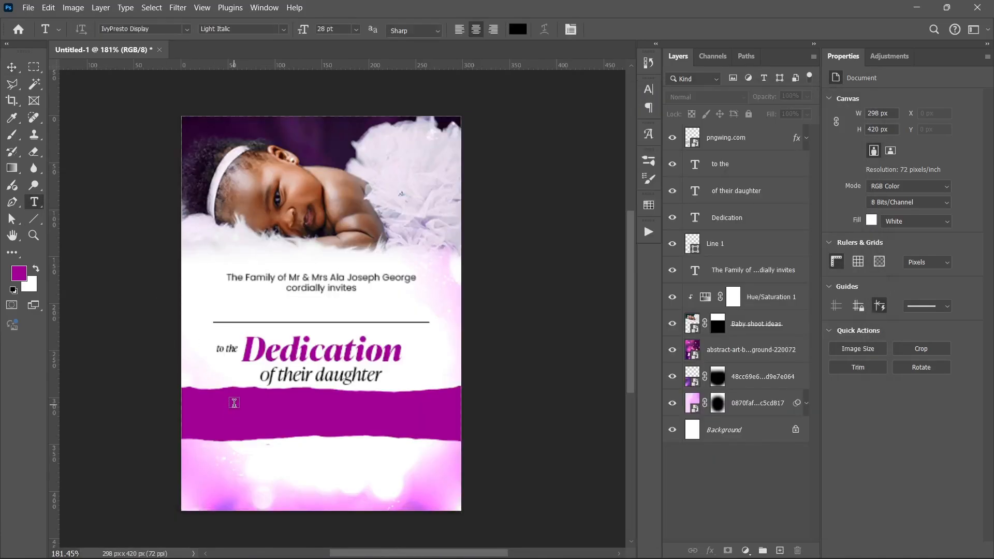
pyautogui.click(233, 402)
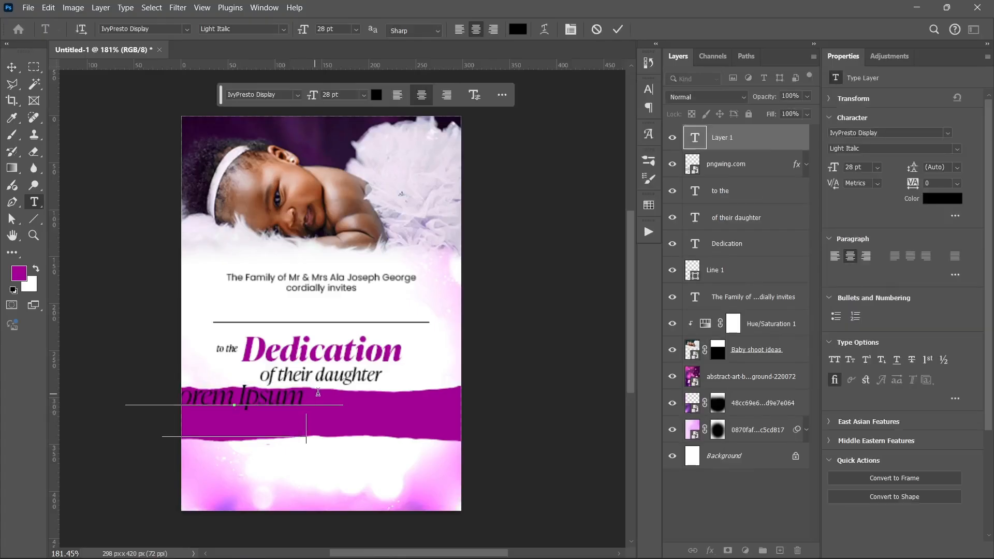
pyautogui.hotkey('ctrl', 'v')
pyautogui.hotkey('ctrl', 'Return')
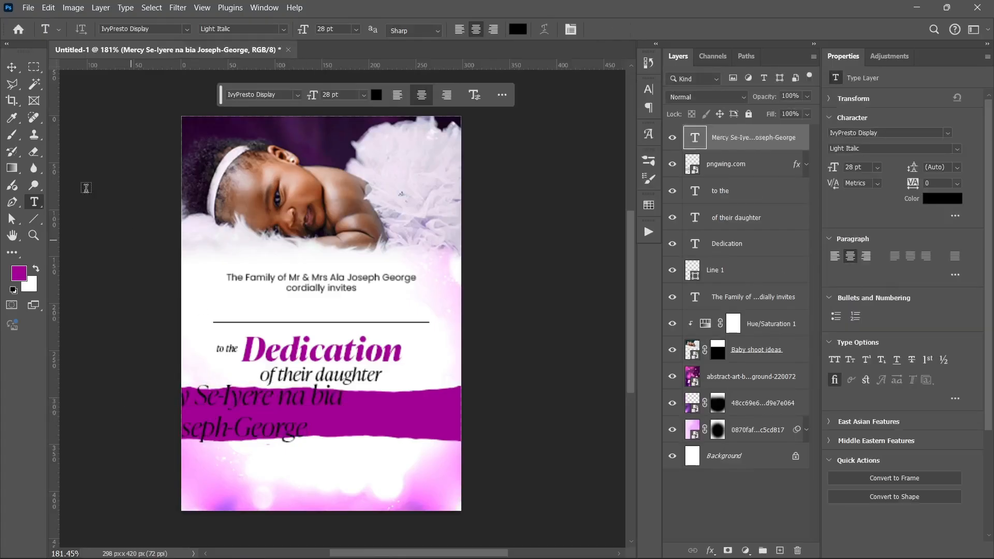
pyautogui.click(11, 70)
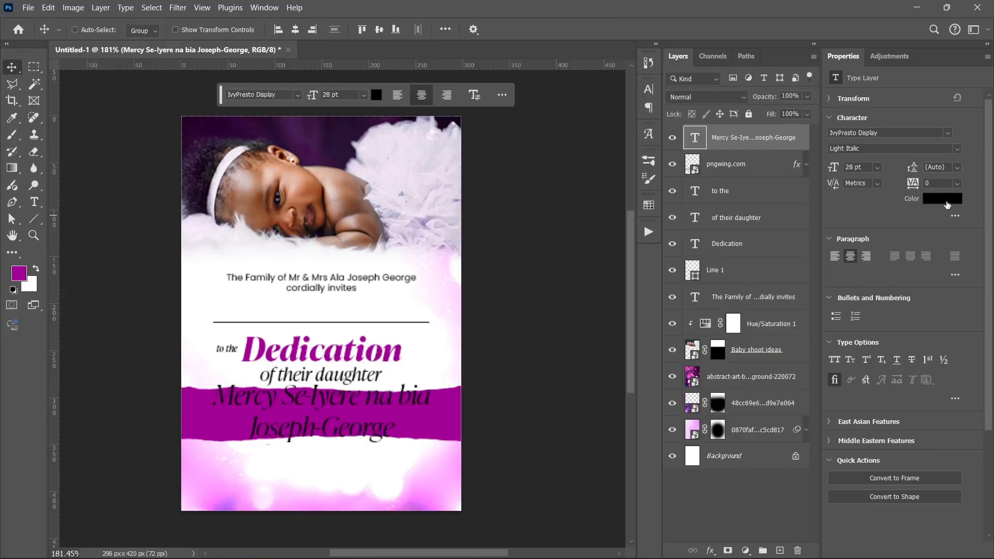
# Color the daughter's name white (ffffff) and set its font to IvyPresto Headline SemiBold.
pyautogui.click(942, 198)
pyautogui.write('ffffff')
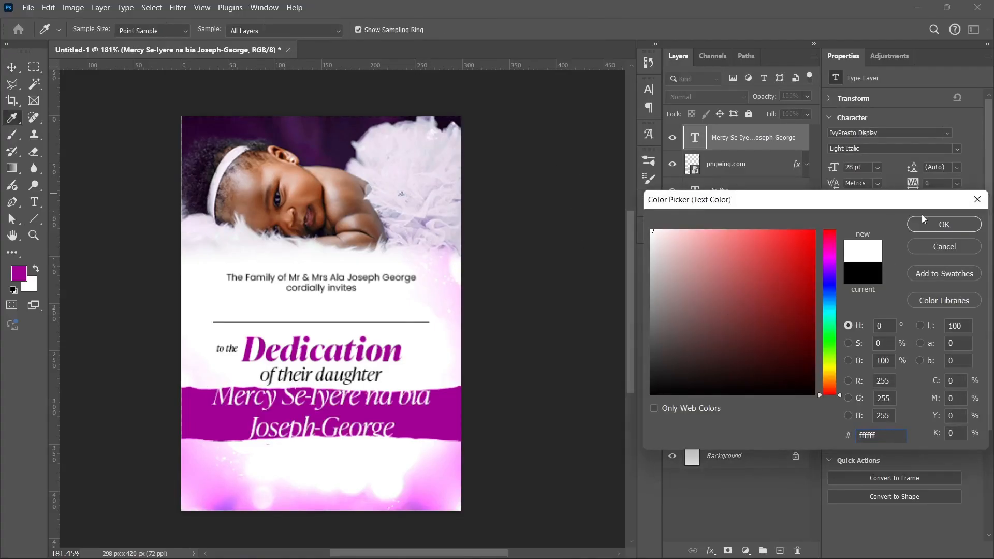
pyautogui.click(937, 223)
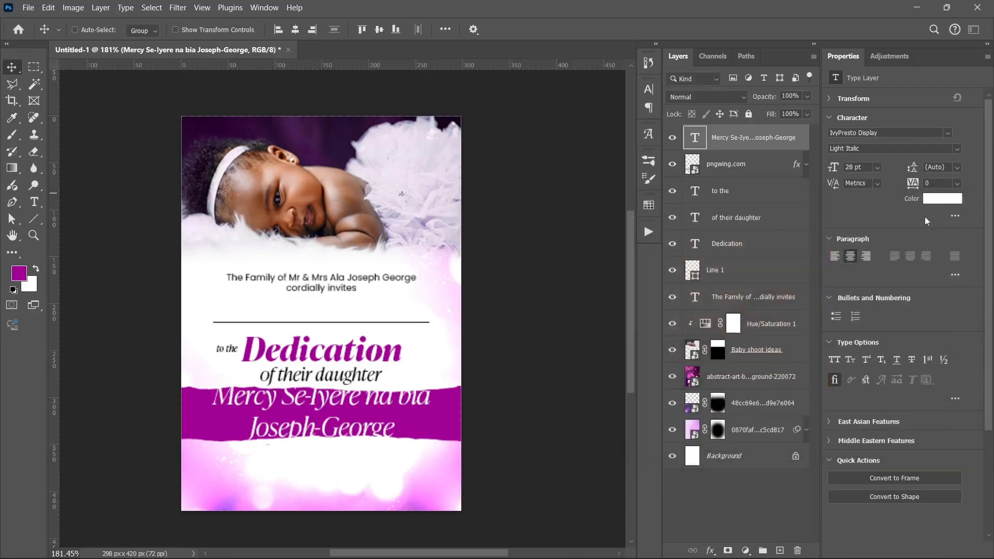
pyautogui.click(950, 133)
pyautogui.write('ivyp')
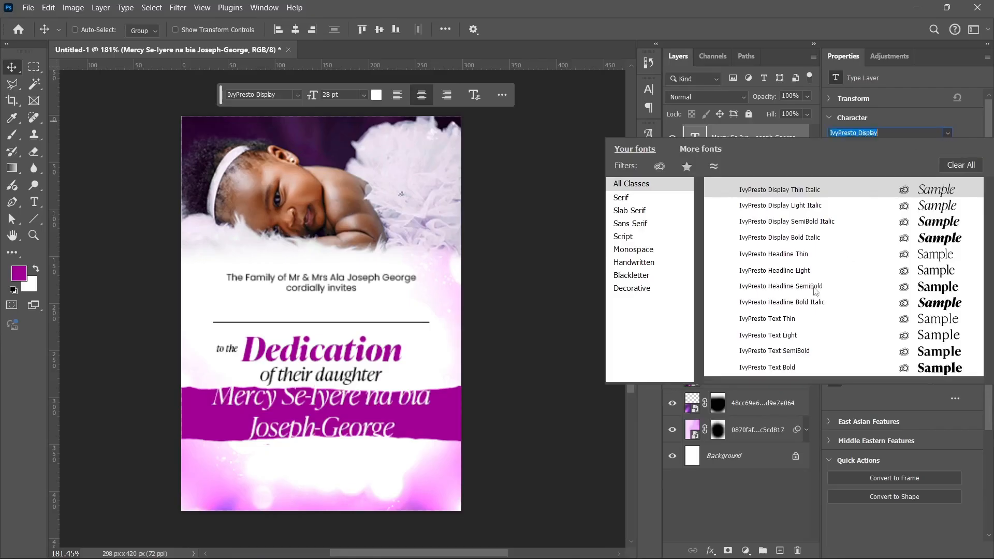
pyautogui.click(775, 287)
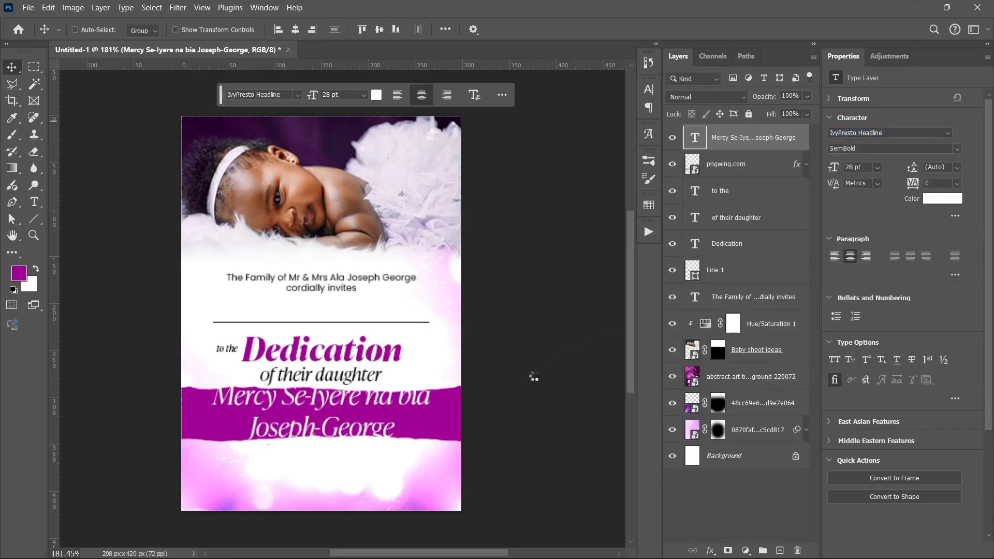
# Scale the daughter's name down to about 19.63 pt so both lines fit inside the purple strip.
pyautogui.hotkey('ctrl', 't')
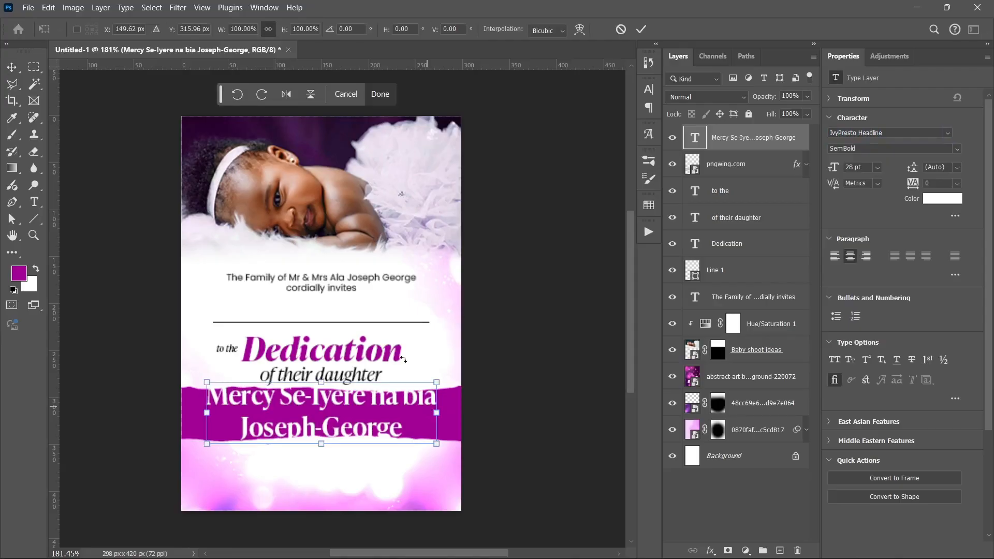
pyautogui.moveTo(437, 414); pyautogui.dragTo(404, 419)
pyautogui.press('Return')
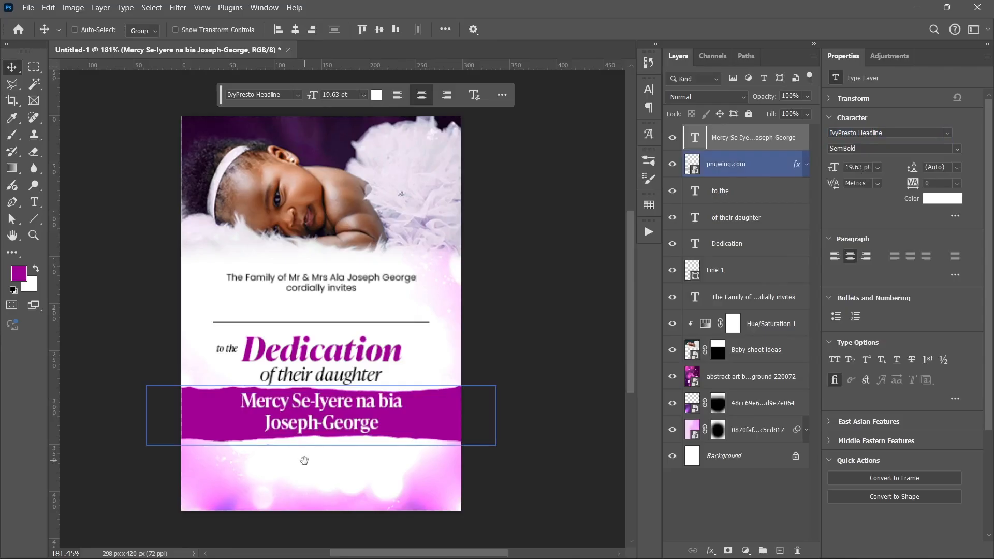
# Add a new text layer reading "28th" just below the purple strip.
pyautogui.moveTo(304, 460); pyautogui.dragTo(297, 385)
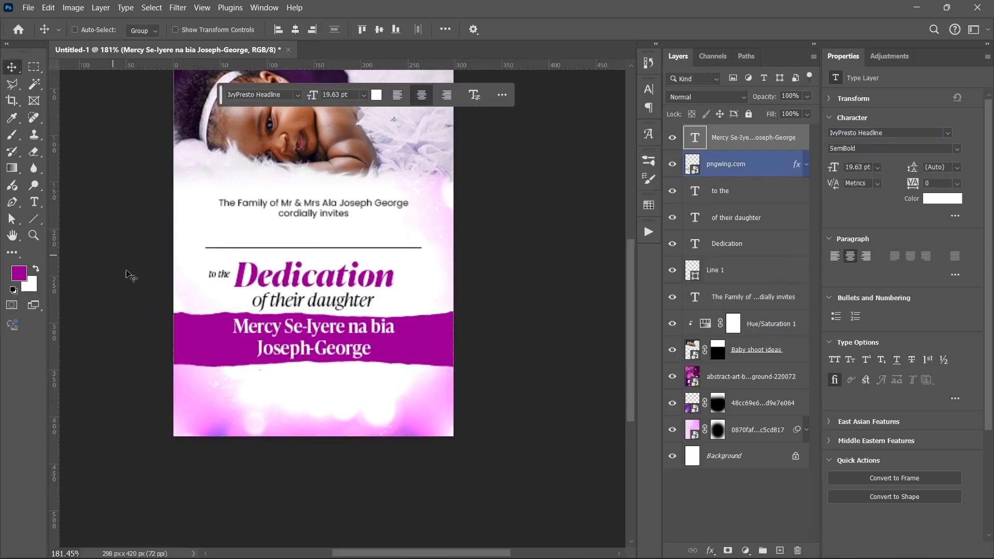
pyautogui.click(36, 202)
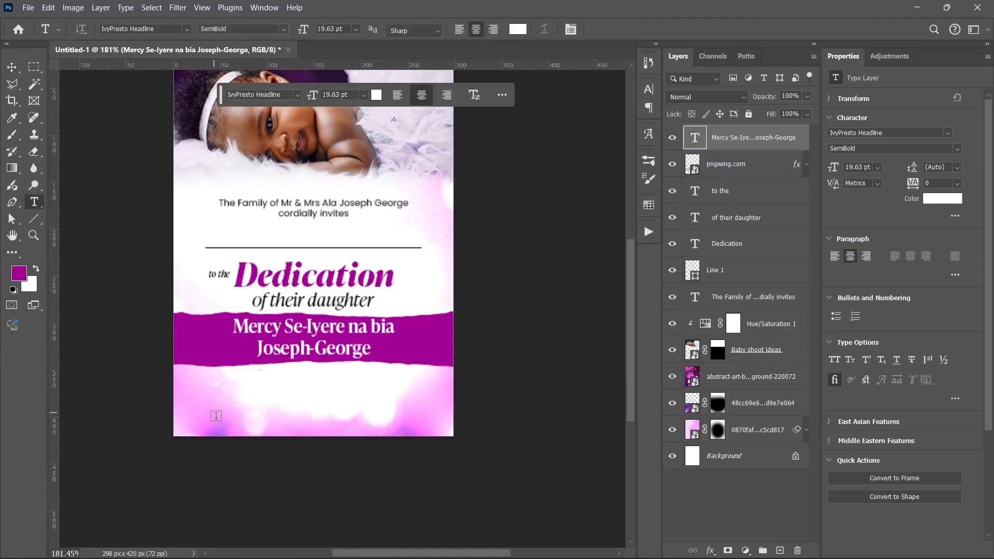
pyautogui.click(218, 385)
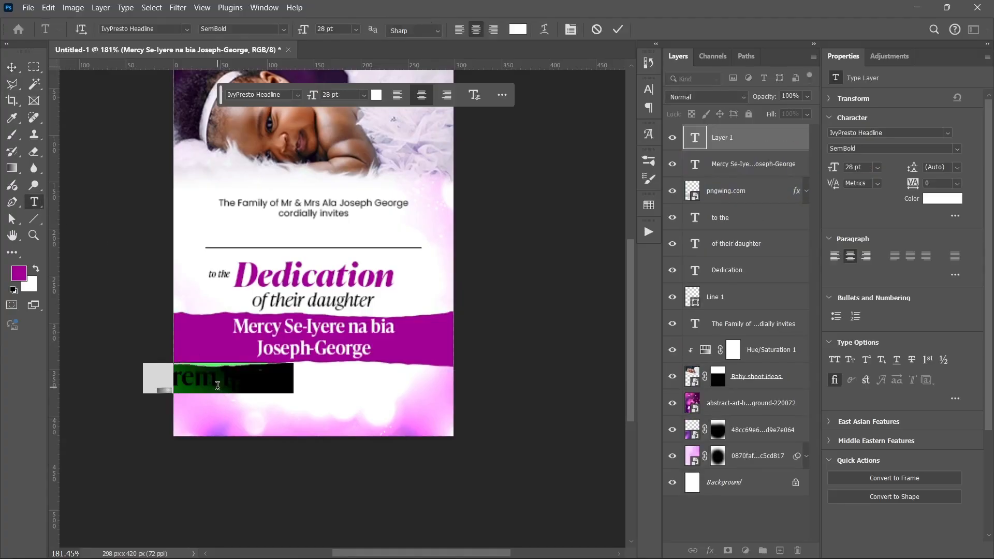
pyautogui.write('28th')
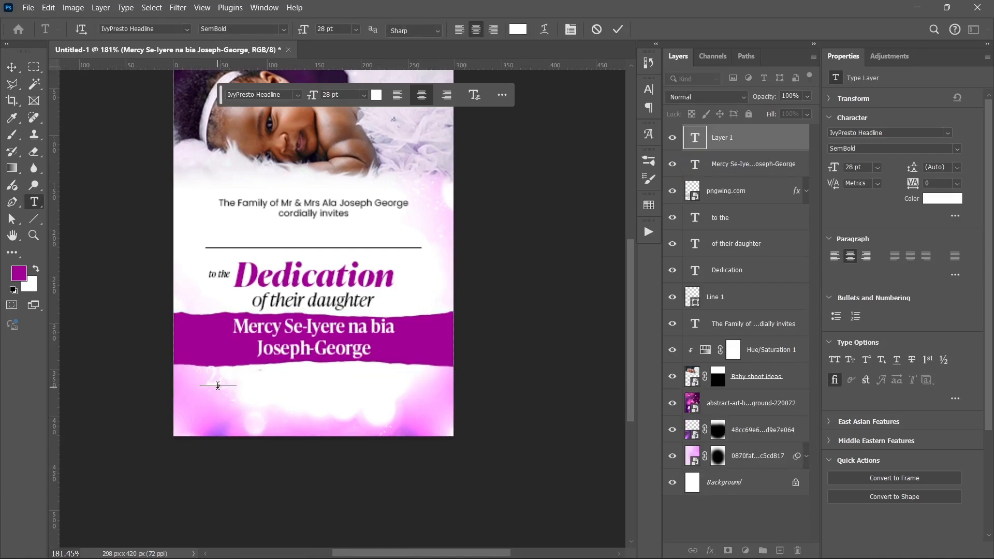
pyautogui.hotkey('ctrl', 'Return')
pyautogui.press('v')
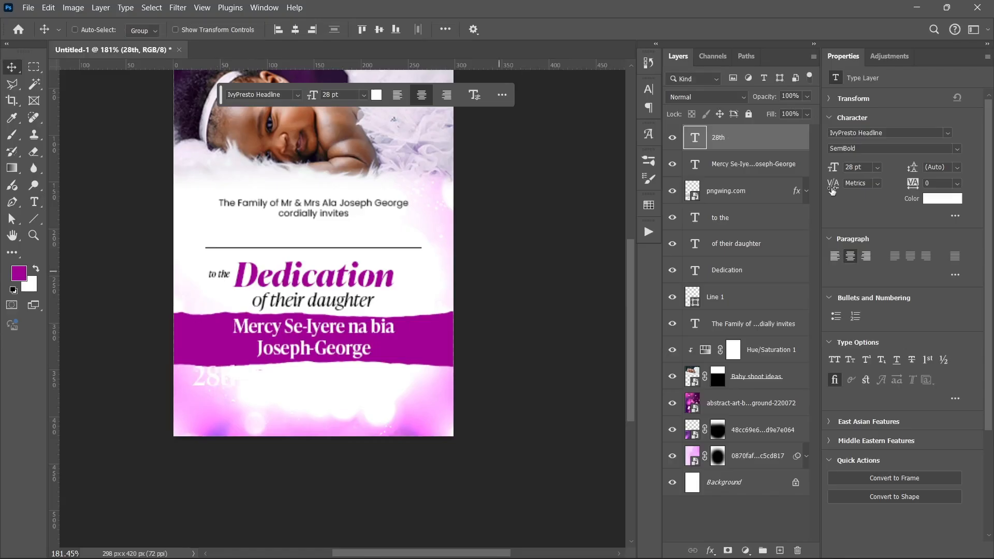
# Color the "28th" text purple a20196 and set its font to HOOKRIDE Regular.
pyautogui.click(941, 203)
pyautogui.write('a20196')
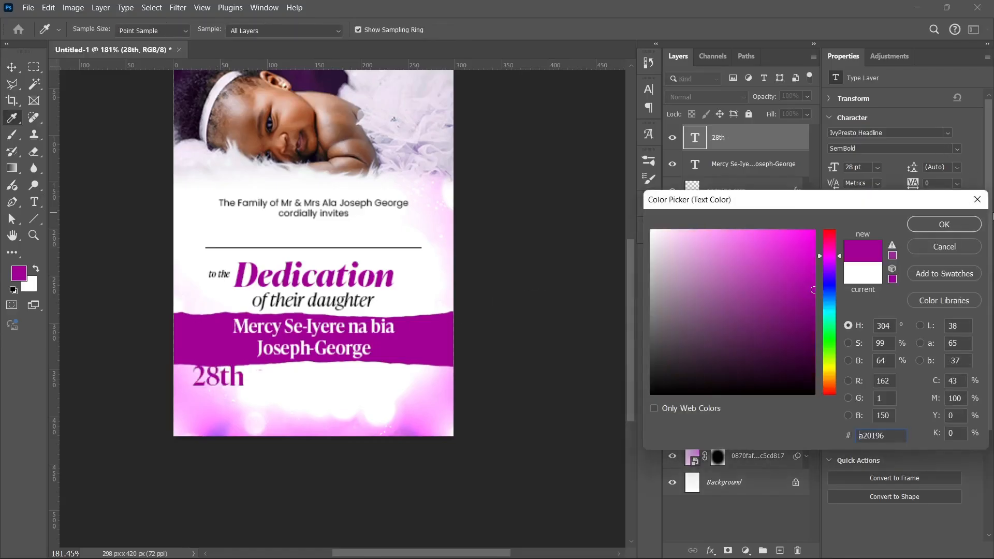
pyautogui.click(916, 224)
pyautogui.click(946, 133)
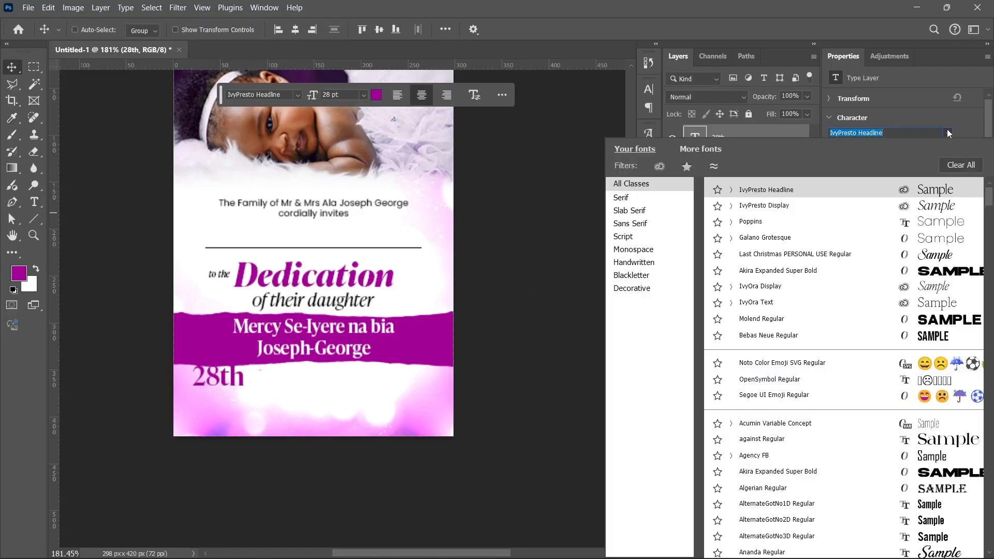
pyautogui.write('hook')
pyautogui.press('Return')
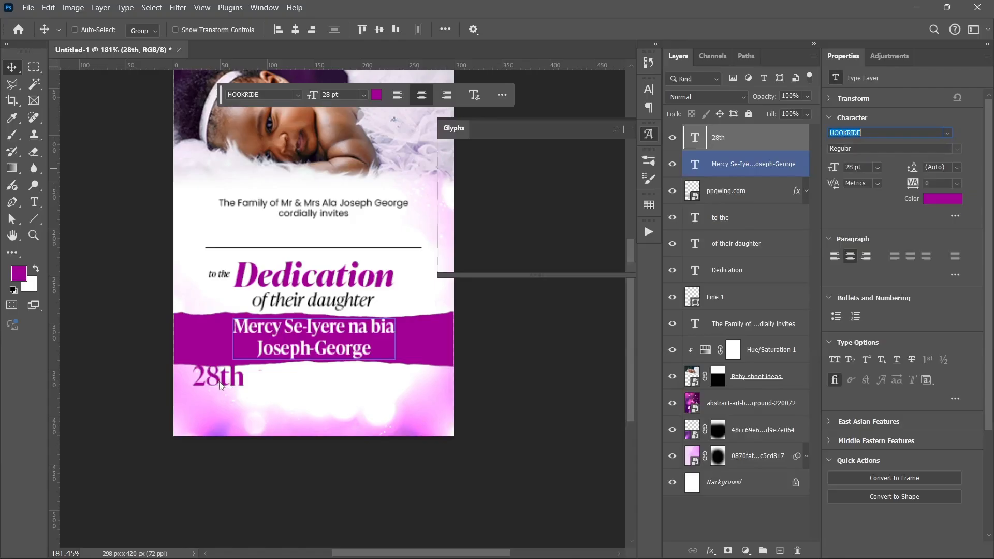
# Scale the "28th" text to about 22.95 pt below the purple strip and place a duplicate of it alongside.
pyautogui.moveTo(223, 386); pyautogui.dragTo(240, 391)
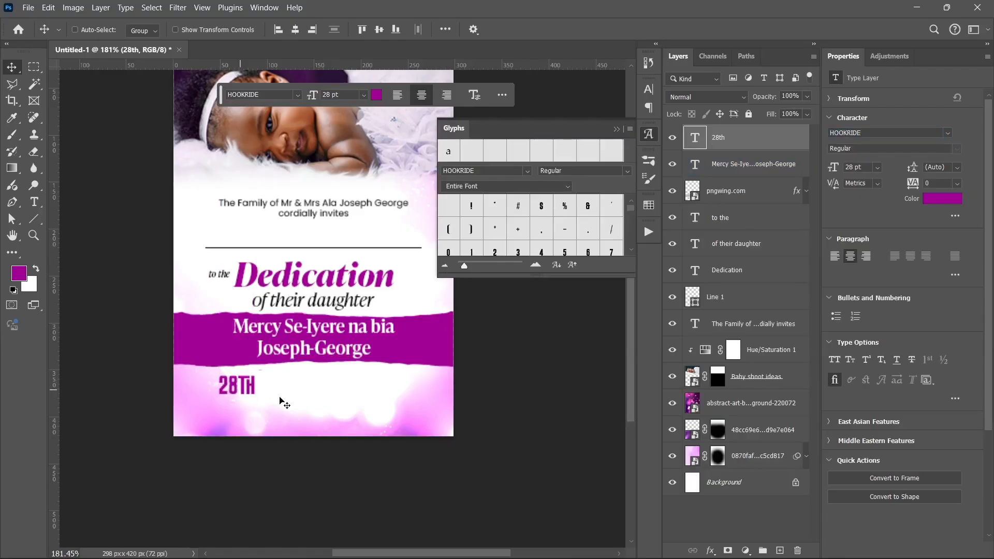
pyautogui.click(246, 403)
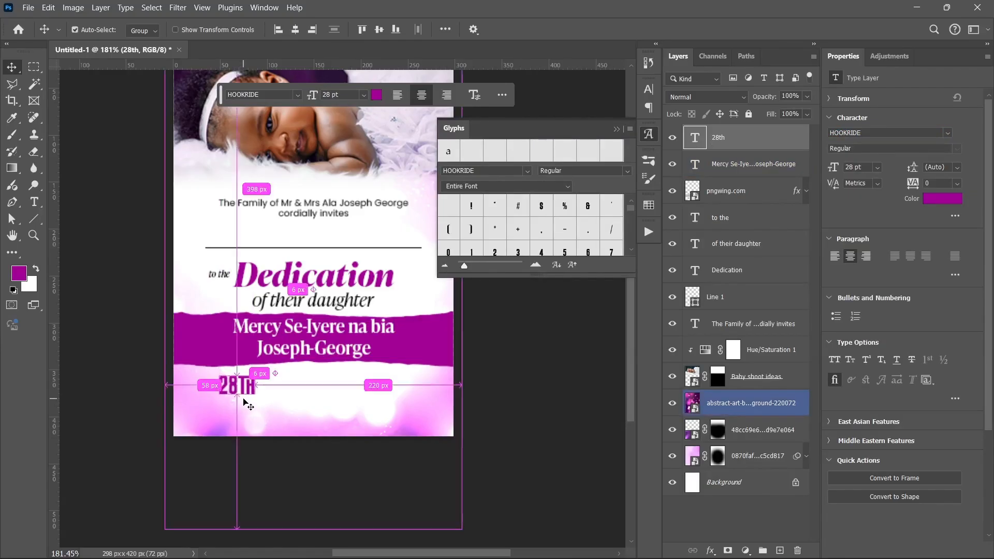
pyautogui.hotkey('ctrl', 't')
pyautogui.moveTo(254, 400)
pyautogui.mouseDown()
pyautogui.moveTo(226, 389)
pyautogui.moveTo(269, 393)
pyautogui.mouseUp()
pyautogui.press('Return')
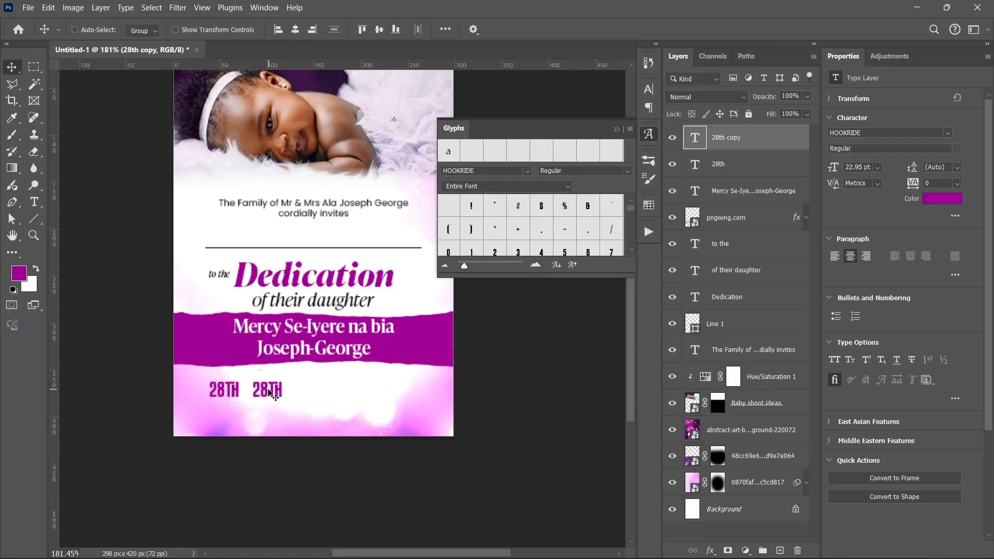
# Replace the text of the duplicated "28th" layer with "9AM".
pyautogui.doubleClick(269, 394)
pyautogui.write('9AM')
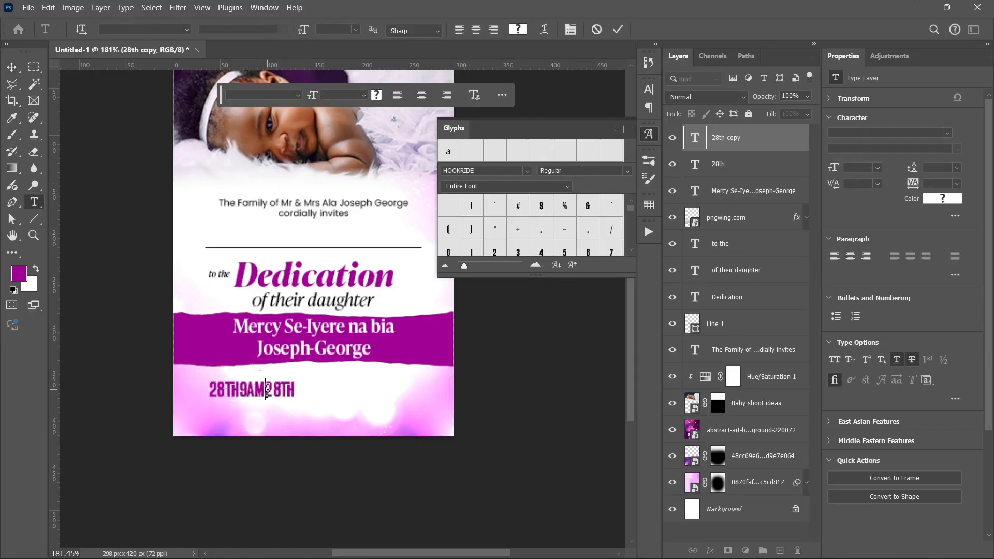
pyautogui.moveTo(268, 388); pyautogui.dragTo(338, 387)
pyautogui.press('BackSpace')
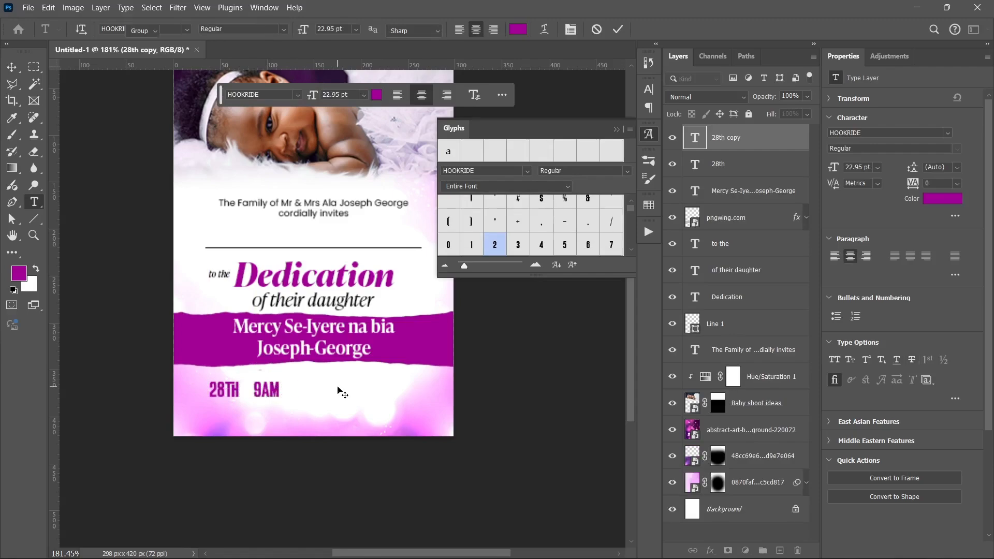
pyautogui.click(337, 389)
pyautogui.press('v')
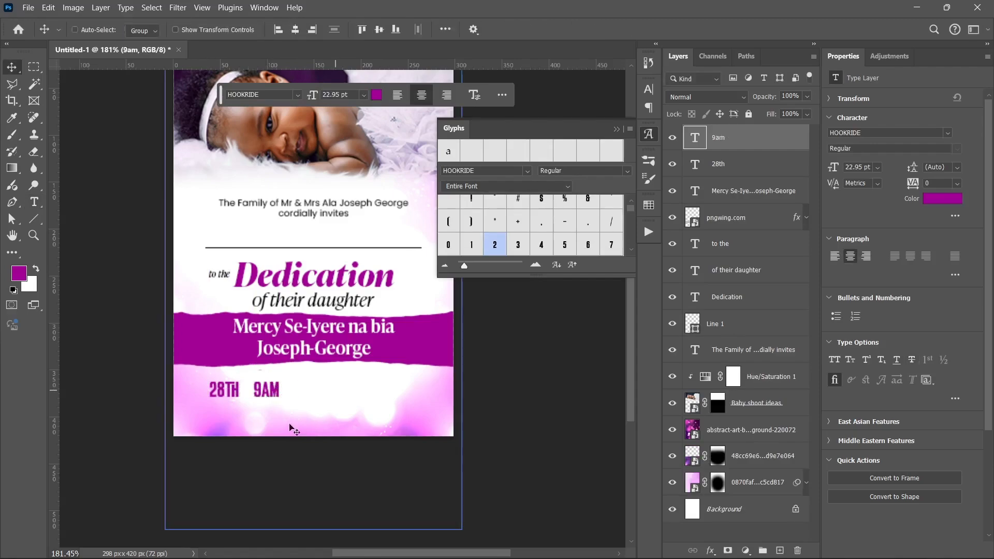
# Copy "December, 2025" from the Notepad notes and paste it as a new text layer just below "28TH".
pyautogui.click(34, 202)
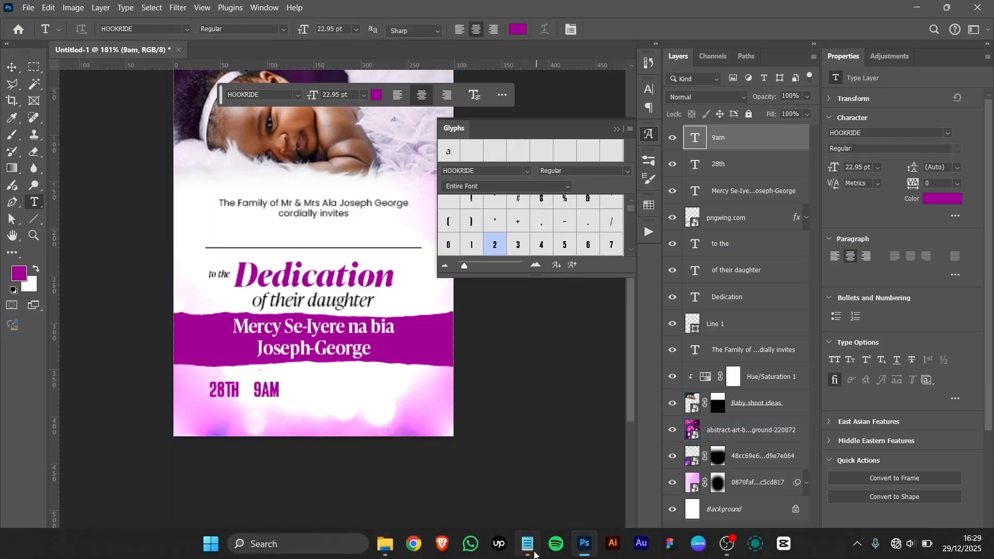
pyautogui.click(527, 543)
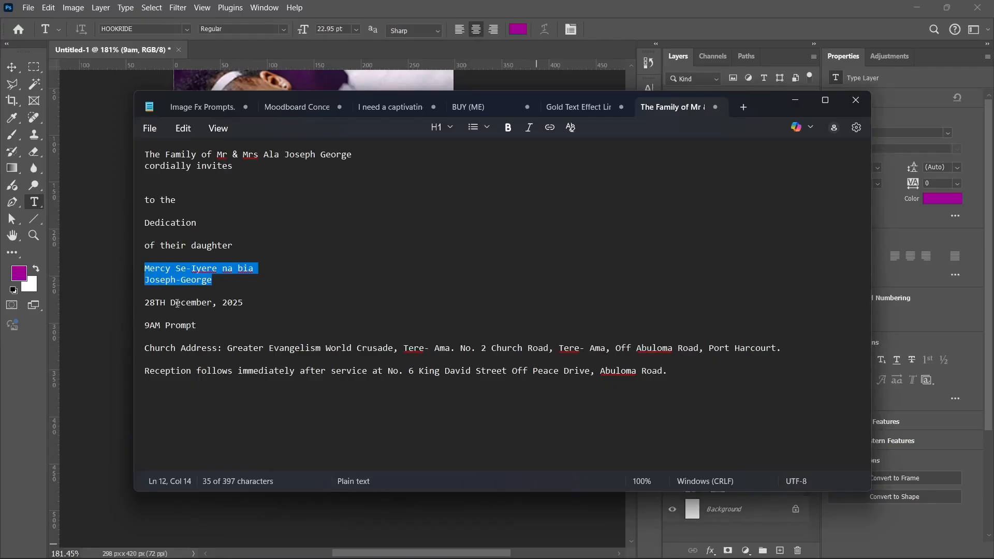
pyautogui.moveTo(171, 302); pyautogui.dragTo(283, 303)
pyautogui.hotkey('ctrl', 'c')
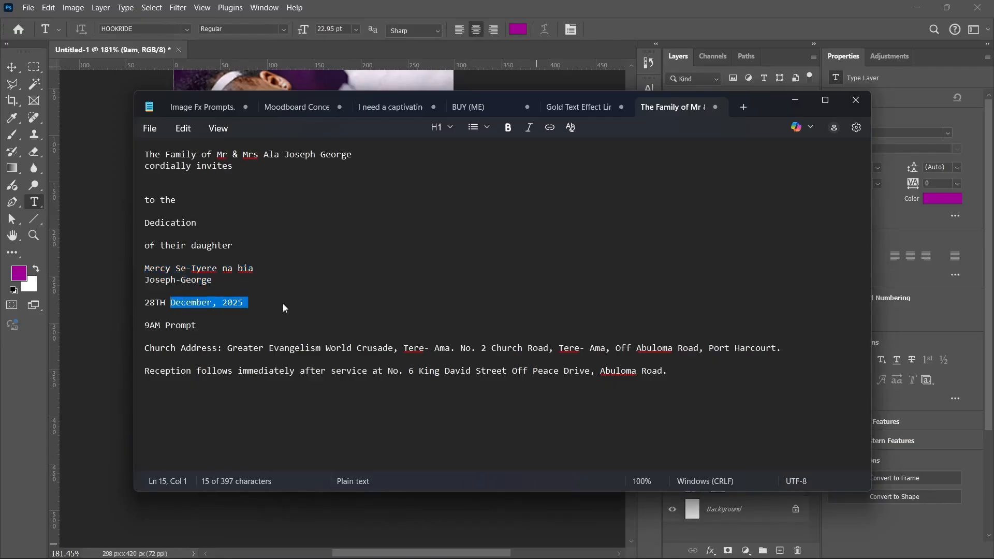
pyautogui.click(795, 100)
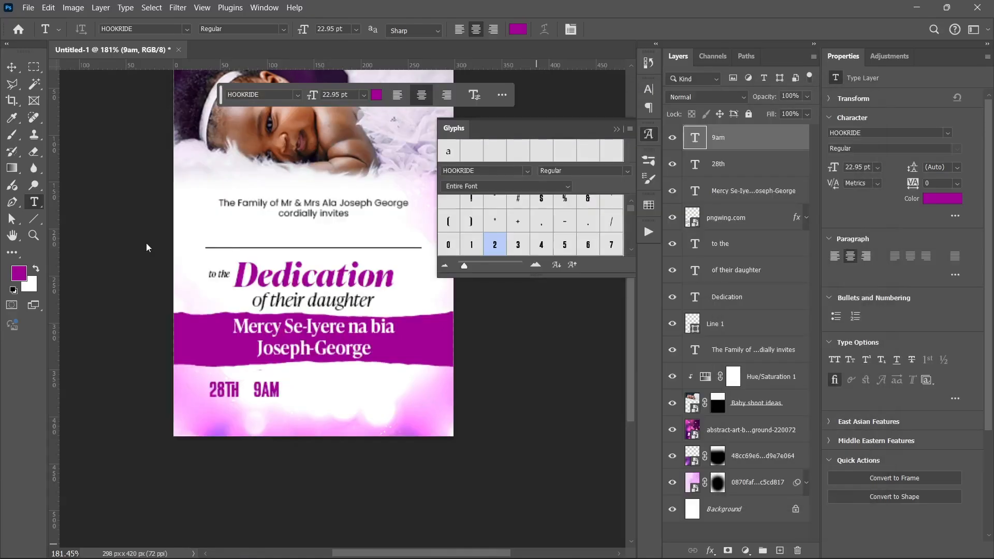
pyautogui.click(232, 409)
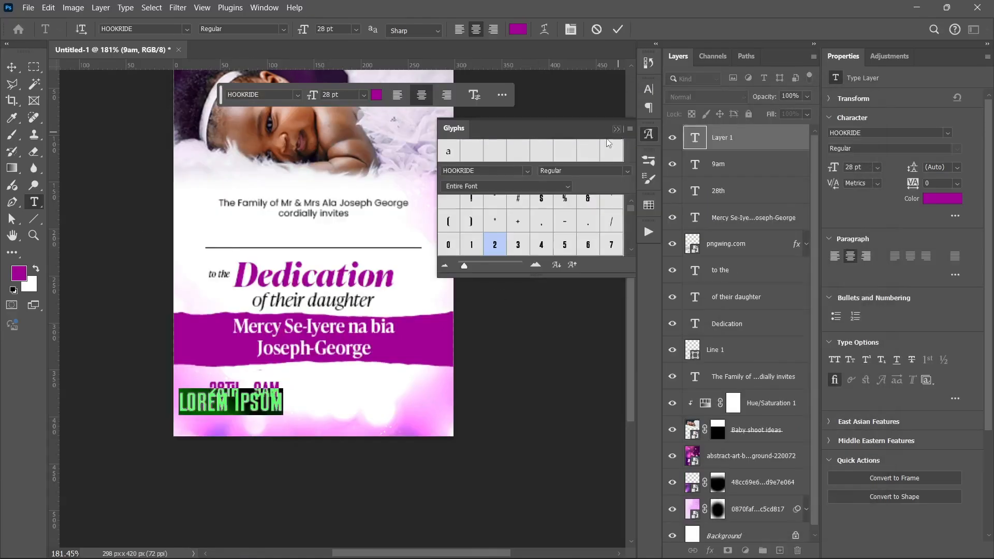
pyautogui.hotkey('ctrl', 'v')
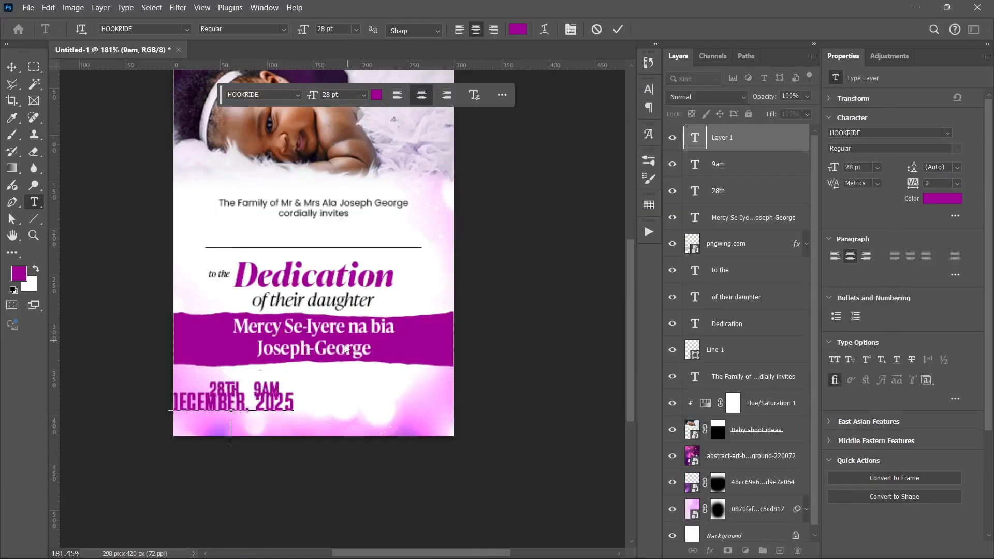
# Color the "December, 2025" text black 000000 and set its font to Poppins Regular.
pyautogui.click(942, 198)
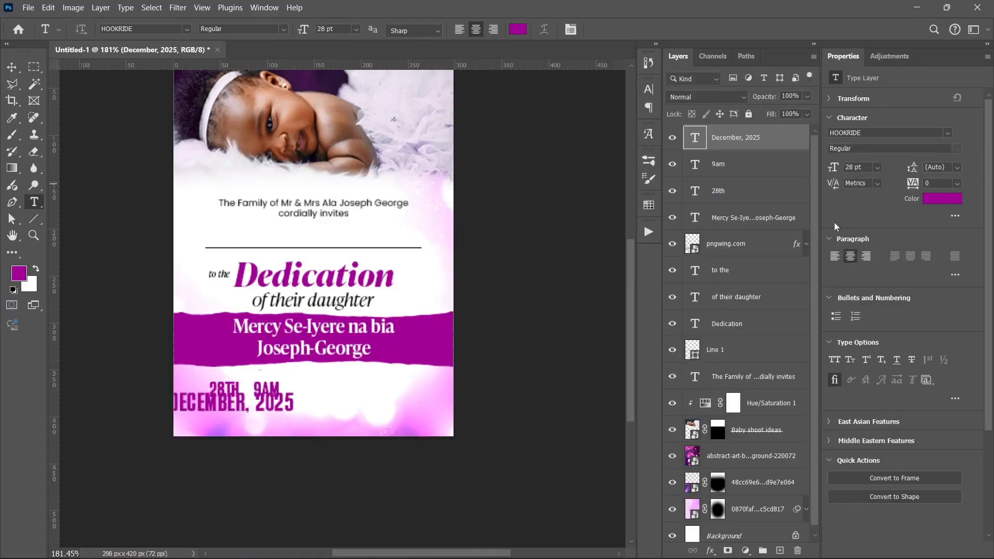
pyautogui.write('000000')
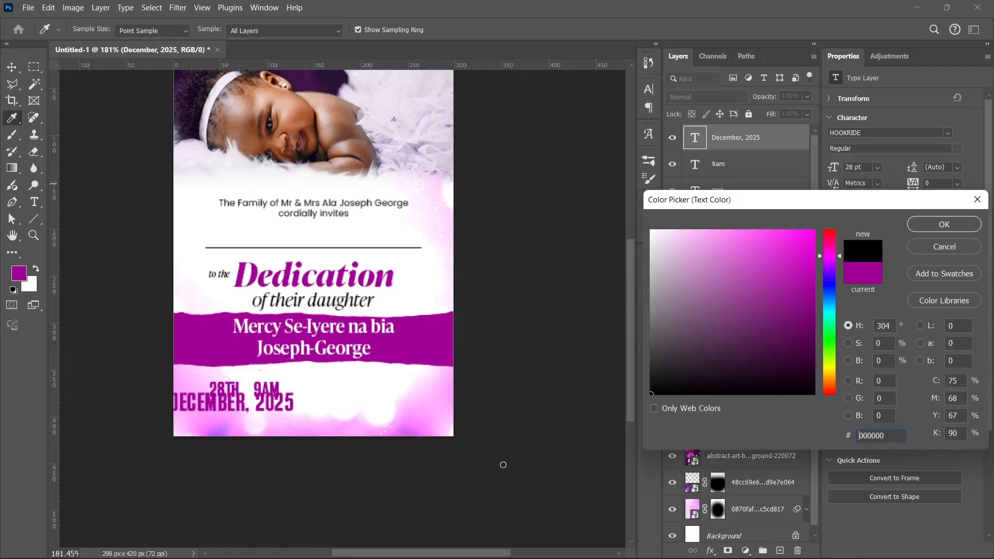
pyautogui.click(944, 225)
pyautogui.click(947, 133)
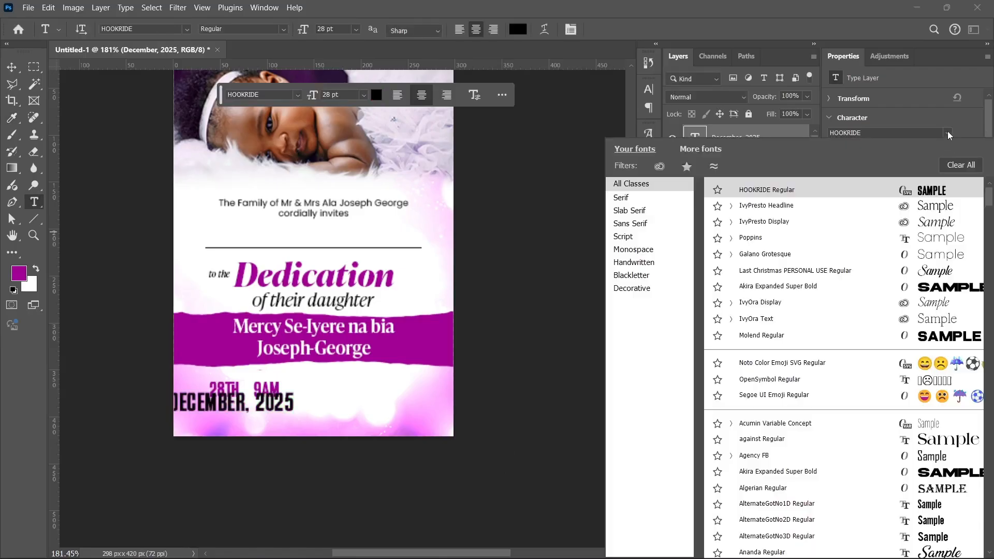
pyautogui.click(798, 238)
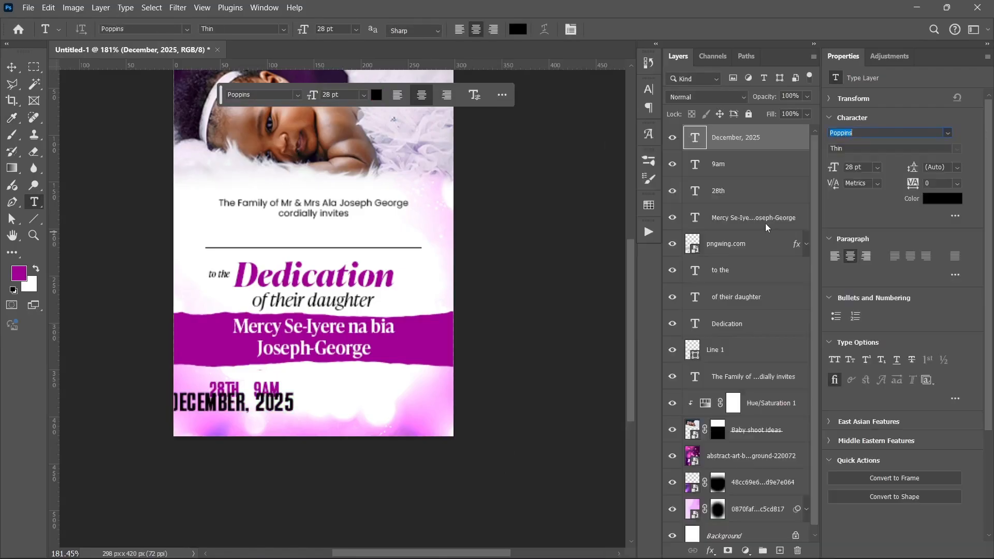
pyautogui.click(951, 155)
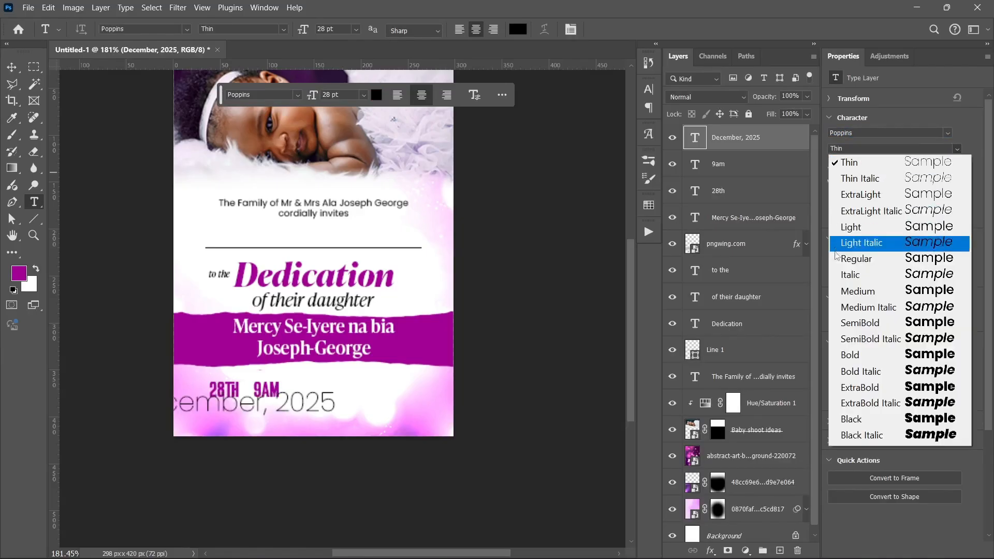
pyautogui.click(851, 257)
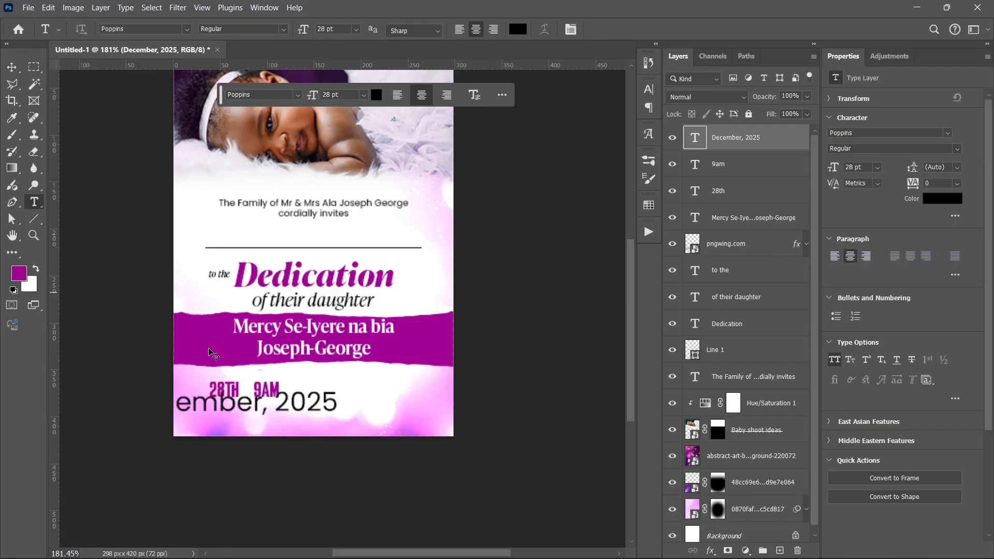
# Set "December, 2025" in all caps and scale it down to about 5.22 pt directly beneath "28TH".
pyautogui.hotkey('ctrl', 'shift', 'k')
pyautogui.hotkey('ctrl', 't')
pyautogui.moveTo(126, 407); pyautogui.dragTo(228, 413)
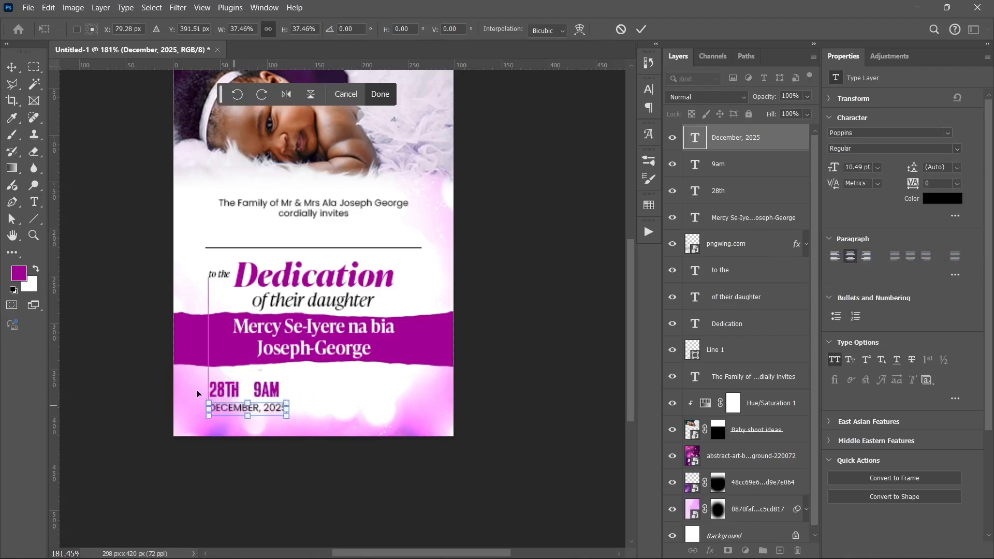
pyautogui.scroll(5, 278, 449)
pyautogui.moveTo(277, 449); pyautogui.dragTo(286, 396)
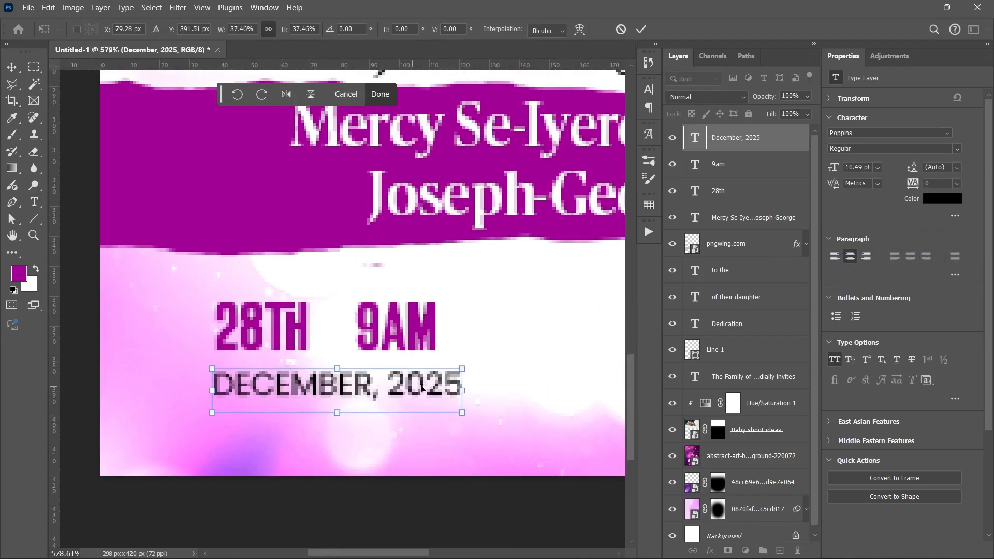
pyautogui.moveTo(464, 393); pyautogui.dragTo(292, 367)
pyautogui.press('Return')
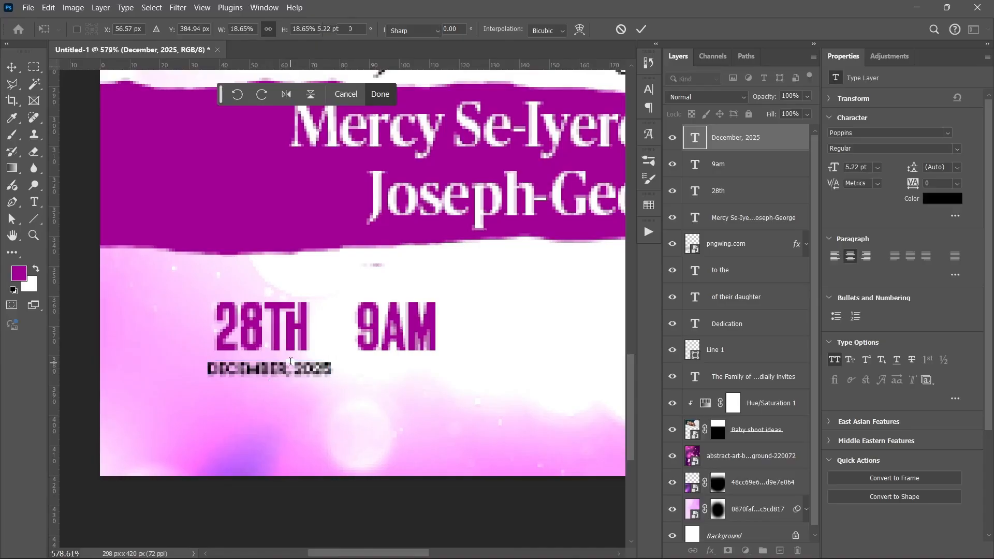
# Place a duplicate of the "December, 2025" line directly beneath "9AM".
pyautogui.scroll(-8, 292, 372)
pyautogui.press('v')
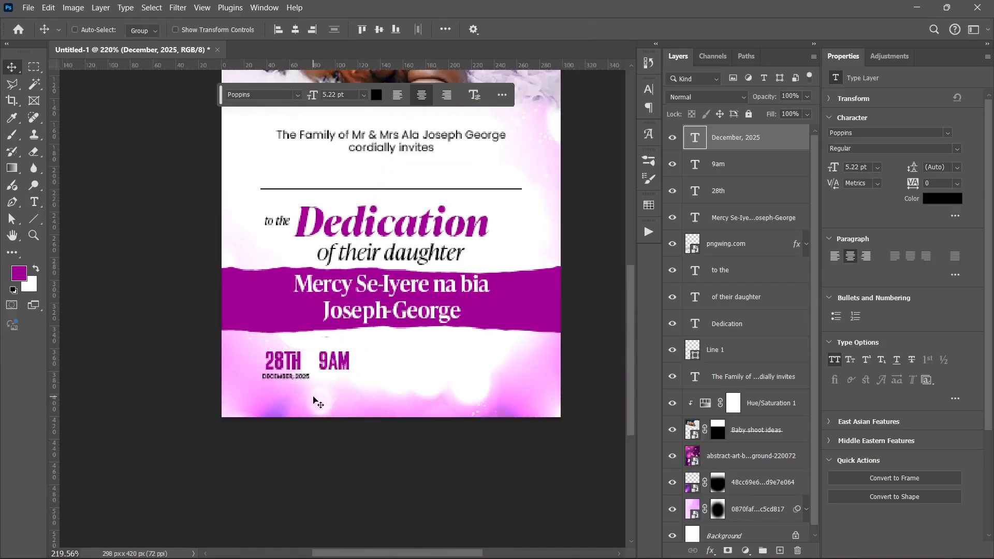
pyautogui.keyDown('ctrl'); pyautogui.click(311, 402); pyautogui.keyUp('ctrl')
pyautogui.moveTo(310, 402)
pyautogui.mouseDown()
pyautogui.moveTo(280, 421)
pyautogui.moveTo(287, 402)
pyautogui.moveTo(300, 401)
pyautogui.mouseUp()
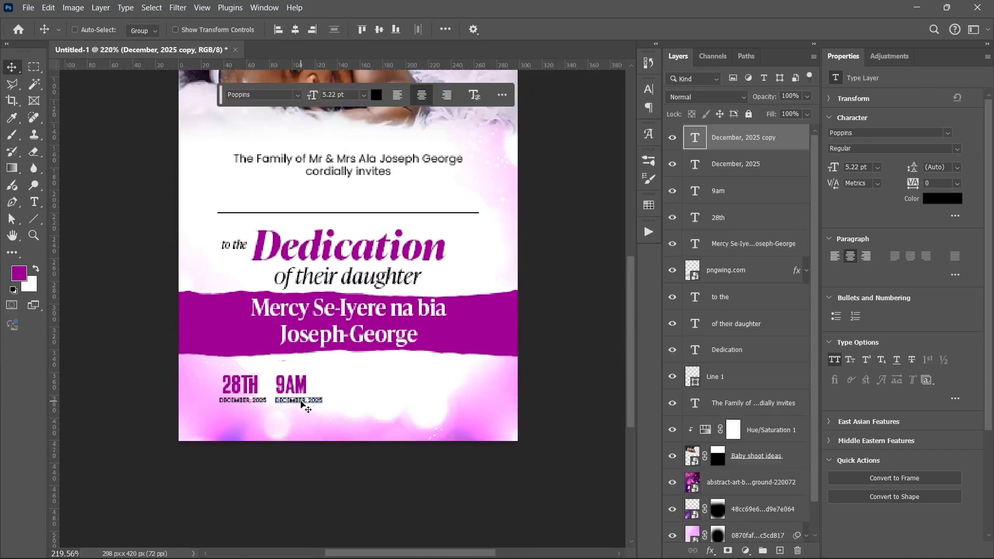
# Change the duplicated line beneath "9AM" to "PROMPT" and level the original date line with it.
pyautogui.press('t')
pyautogui.click(302, 404)
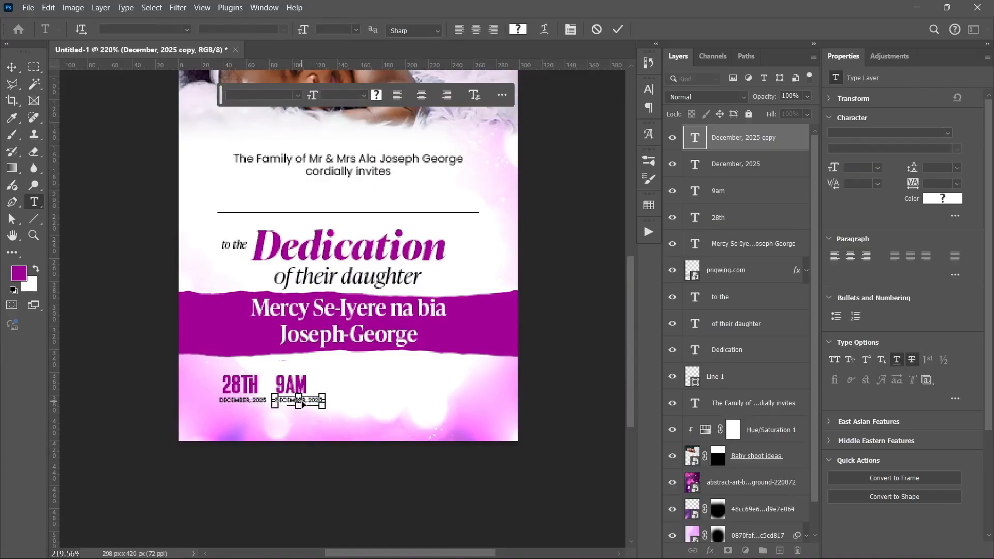
pyautogui.click(300, 400)
pyautogui.write('PROM')
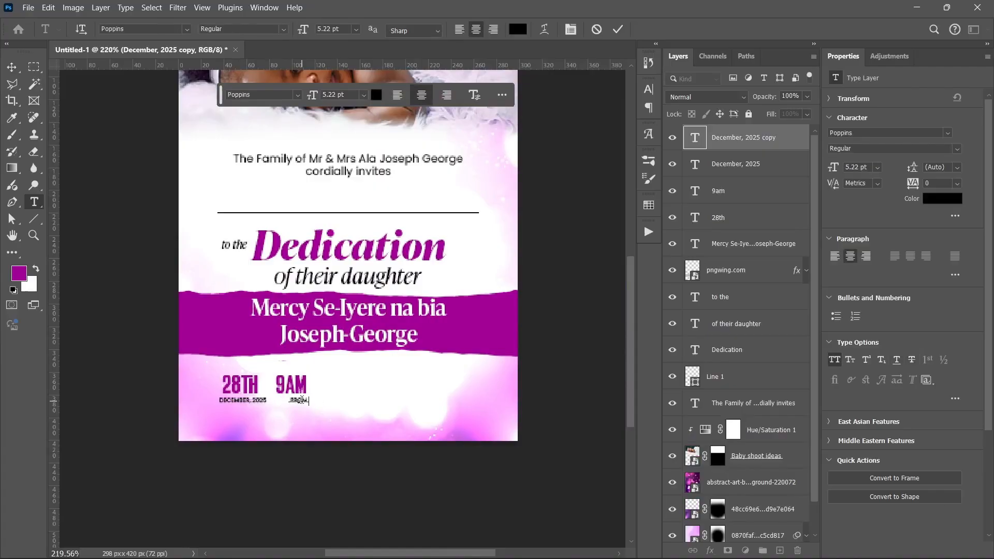
pyautogui.write('PT')
pyautogui.click(355, 417)
pyautogui.press('v')
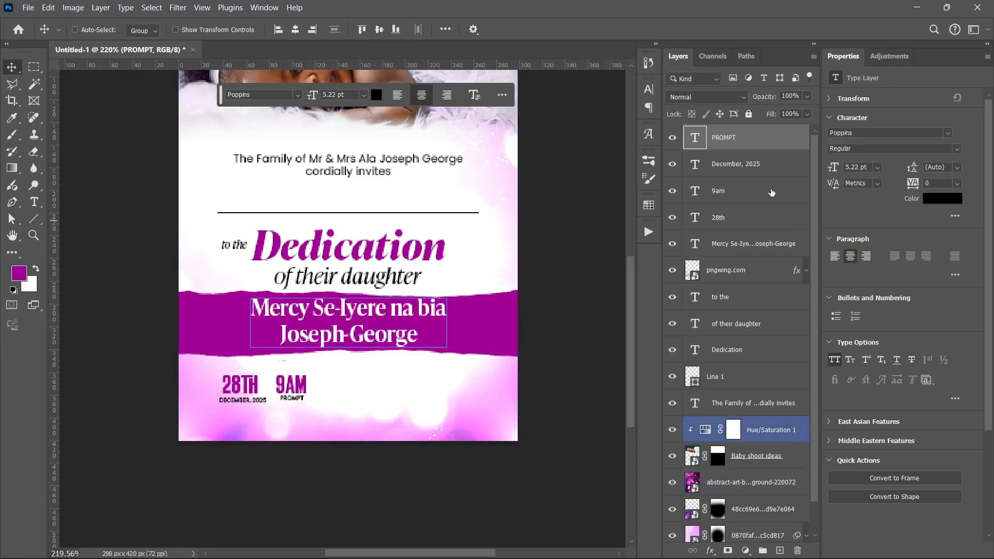
pyautogui.click(763, 174)
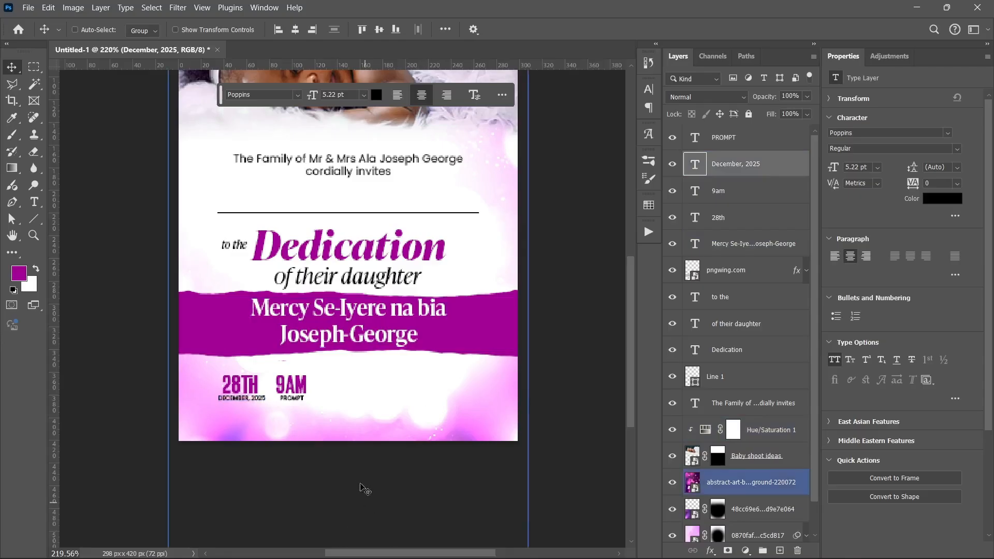
# Place the location icon image from the Dedication Invite Assets folder beside "9AM", scaled down to about 11 x 15 px.
pyautogui.scroll(3, 361, 375)
pyautogui.hscroll(2, 361, 375)
pyautogui.moveTo(440, 543)
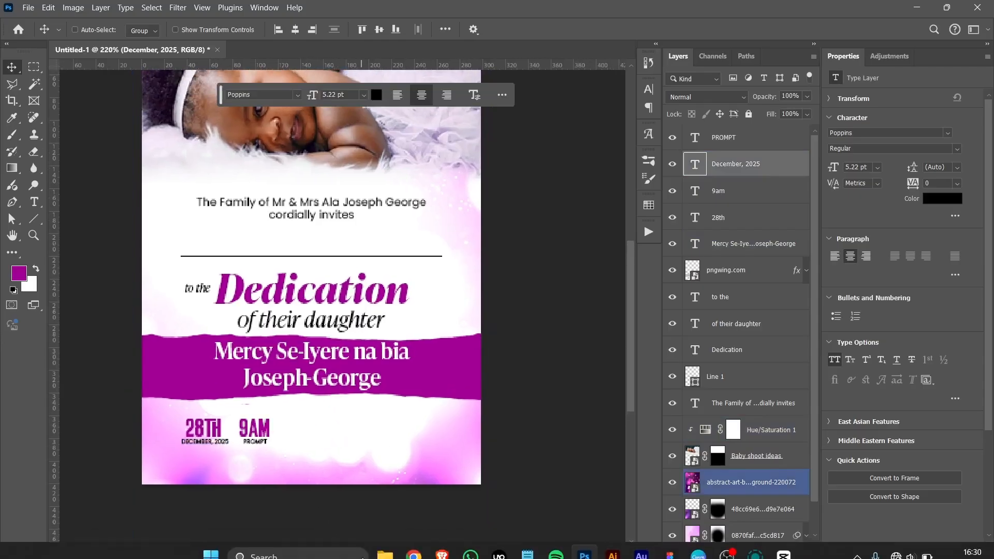
pyautogui.click(389, 544)
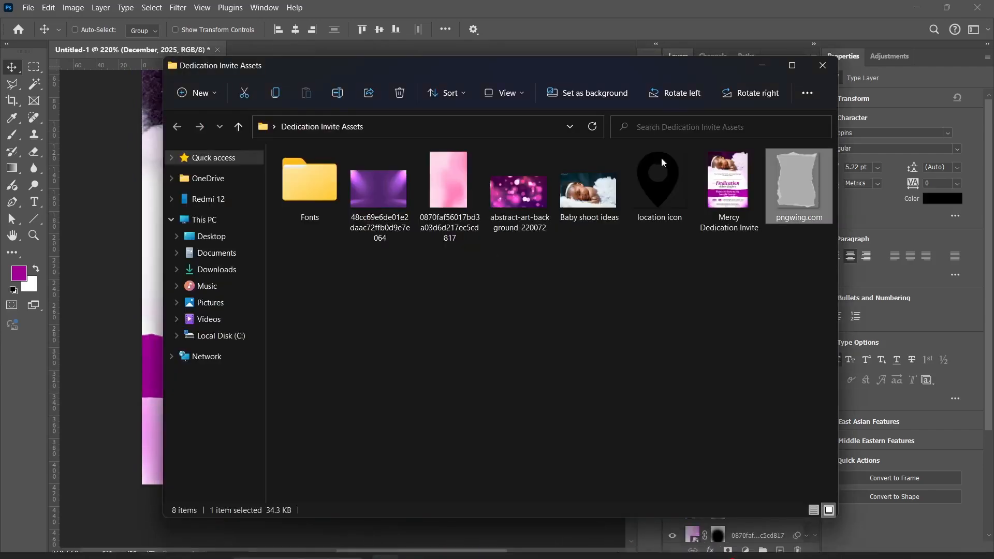
pyautogui.click(660, 201)
pyautogui.moveTo(666, 196); pyautogui.dragTo(113, 323)
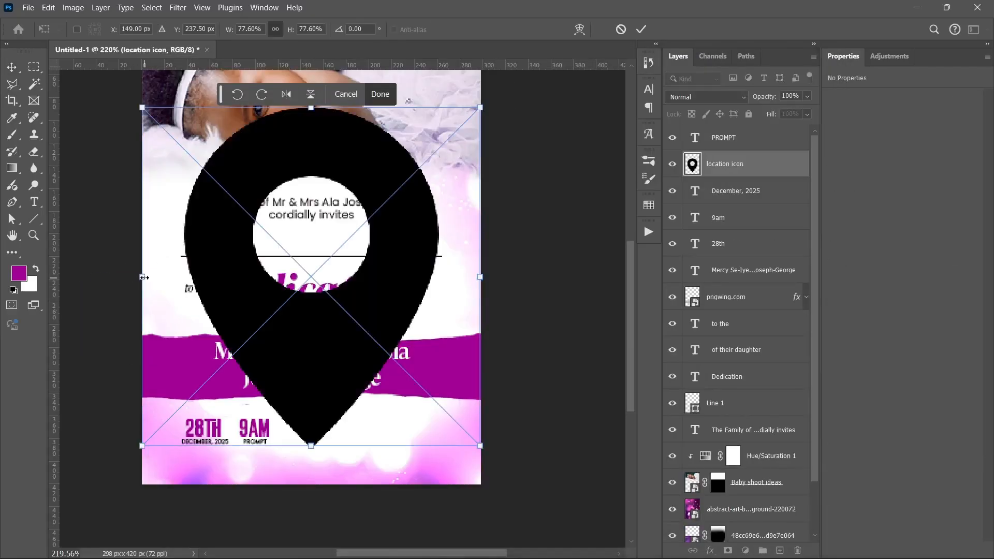
pyautogui.moveTo(143, 277); pyautogui.dragTo(293, 434)
pyautogui.moveTo(291, 432); pyautogui.dragTo(298, 437)
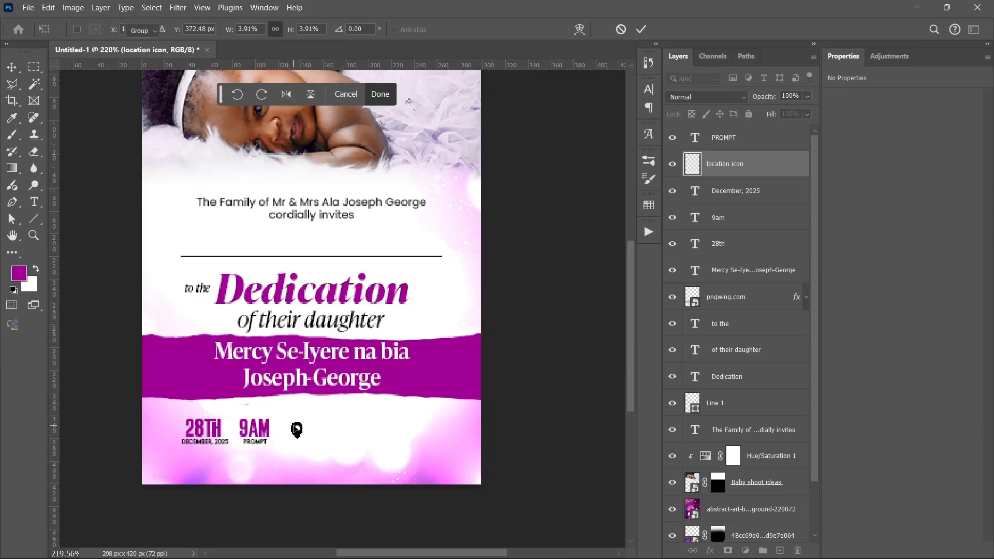
pyautogui.press('Return')
# Apply a purple Color Overlay to the location icon.
pyautogui.click(712, 556)
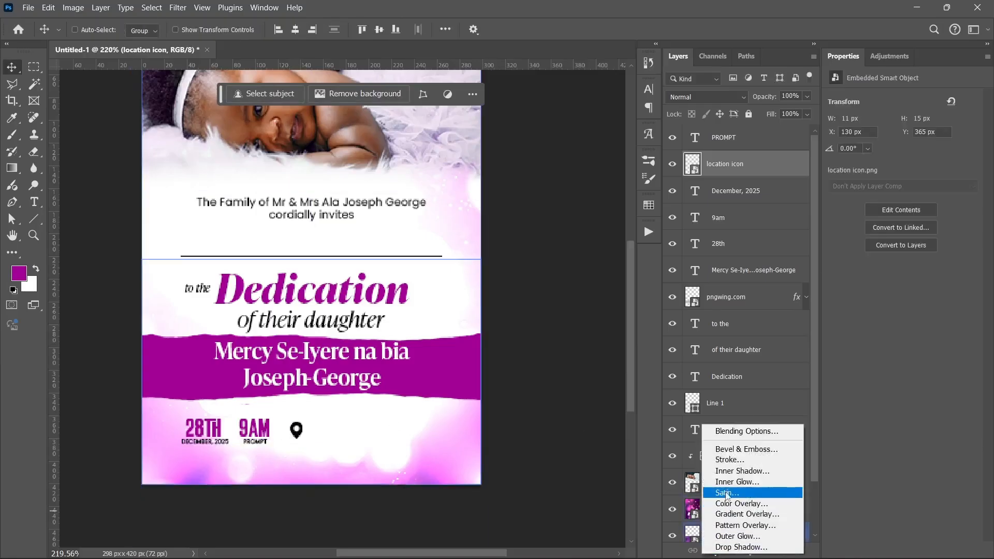
pyautogui.click(725, 504)
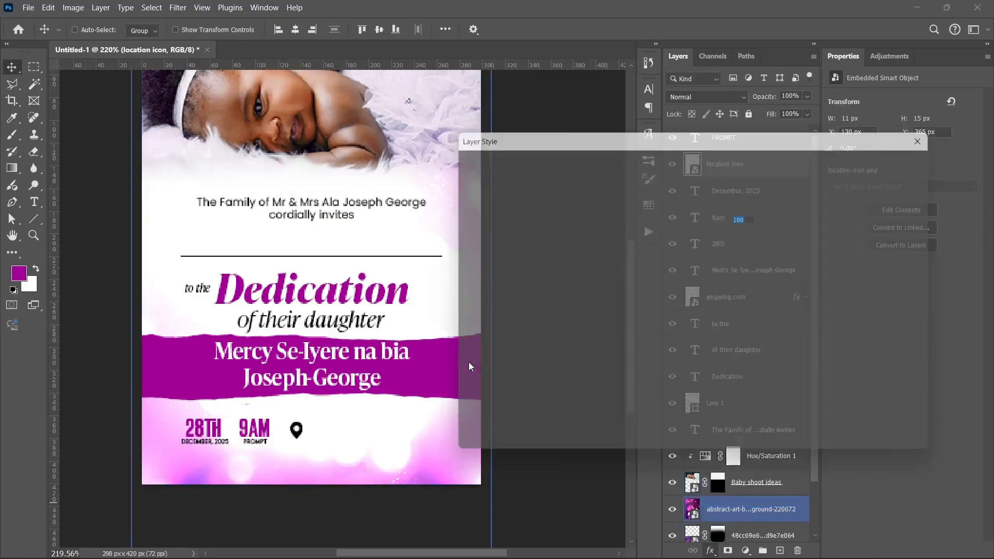
pyautogui.click(905, 157)
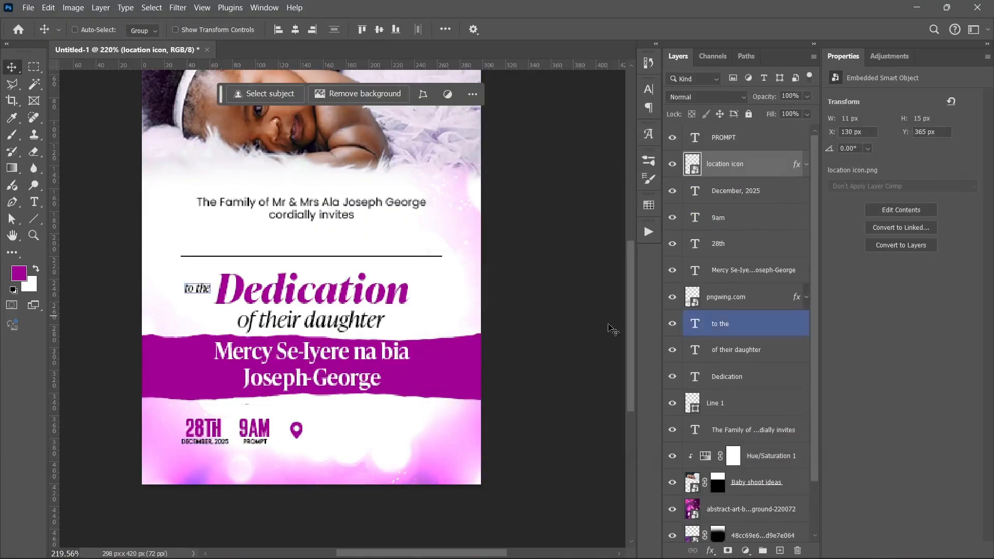
# Create a text box beside the location icon and fill it with the church address line copied from the Notepad notes.
pyautogui.click(34, 202)
pyautogui.moveTo(303, 418); pyautogui.dragTo(461, 454)
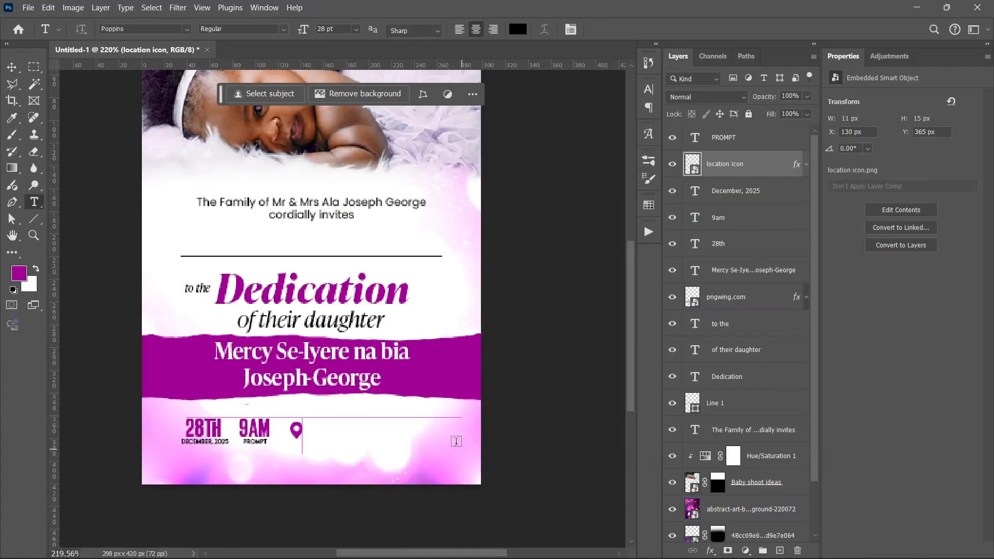
pyautogui.click(527, 543)
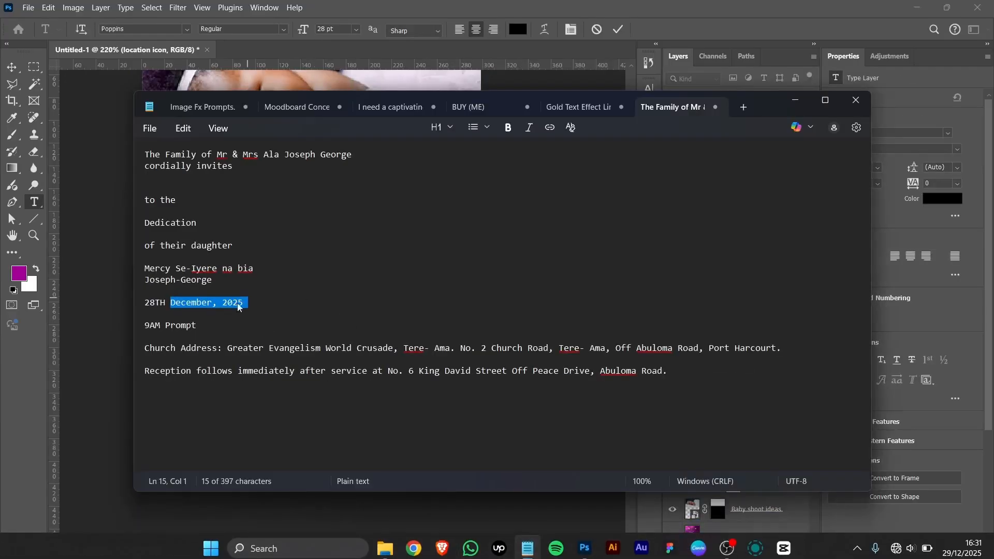
pyautogui.tripleClick(169, 352)
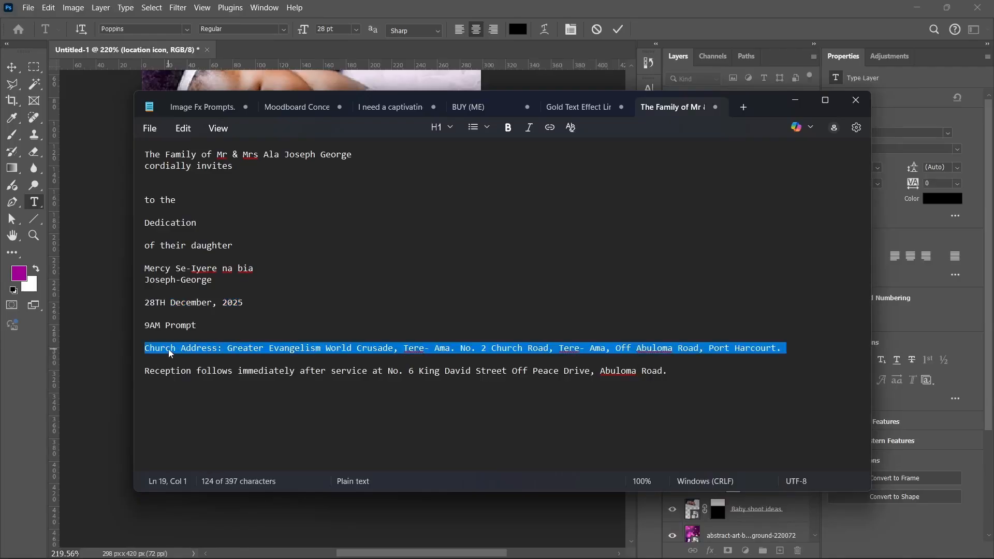
pyautogui.click(795, 99)
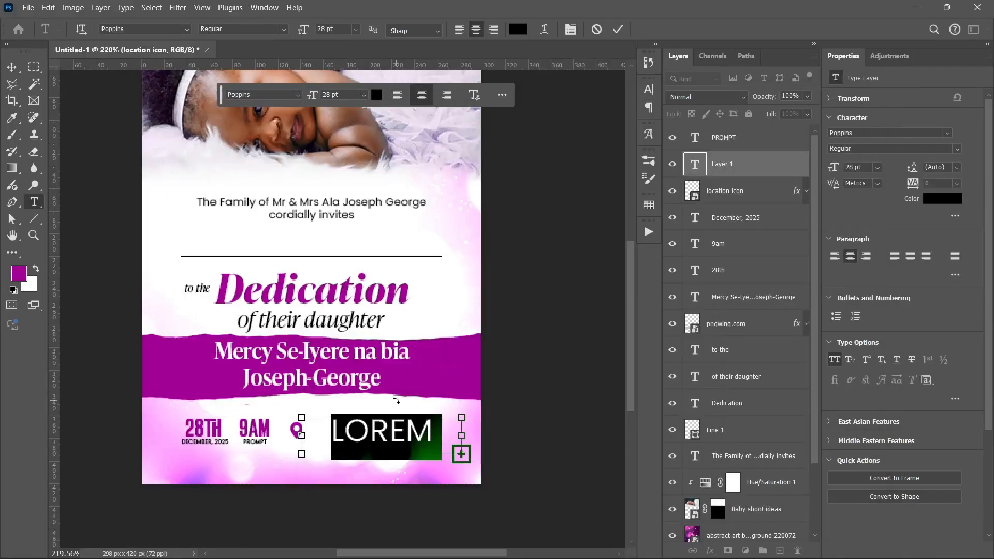
pyautogui.hotkey('ctrl', 'v')
pyautogui.hotkey('ctrl', 'Return')
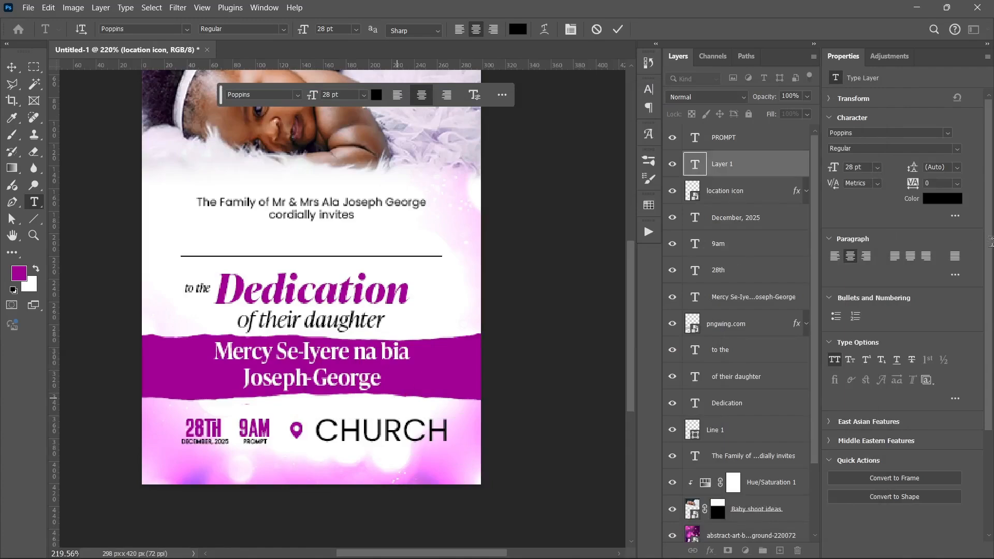
# Format the church address as fully justified 6 pt text with All Caps turned off.
pyautogui.click(877, 168)
pyautogui.click(867, 250)
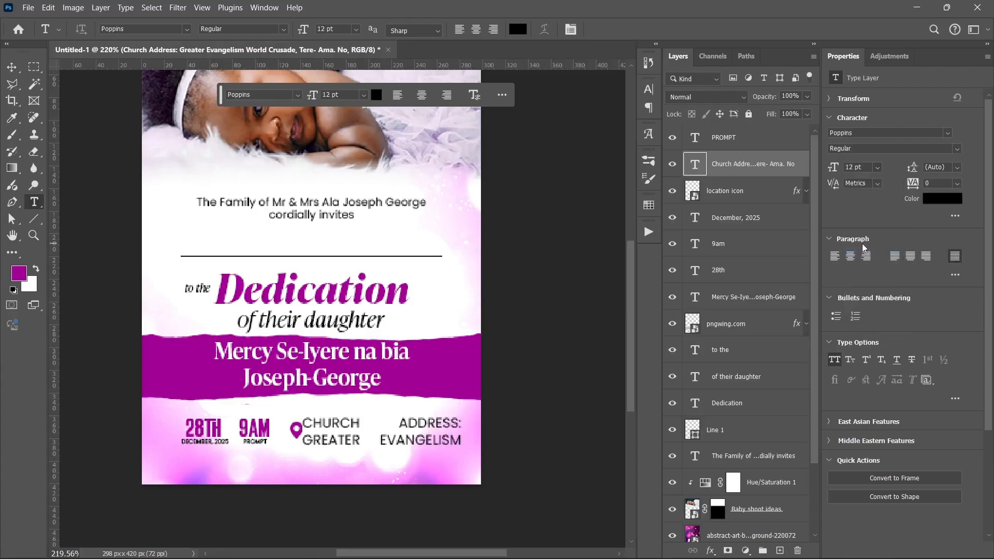
pyautogui.click(877, 167)
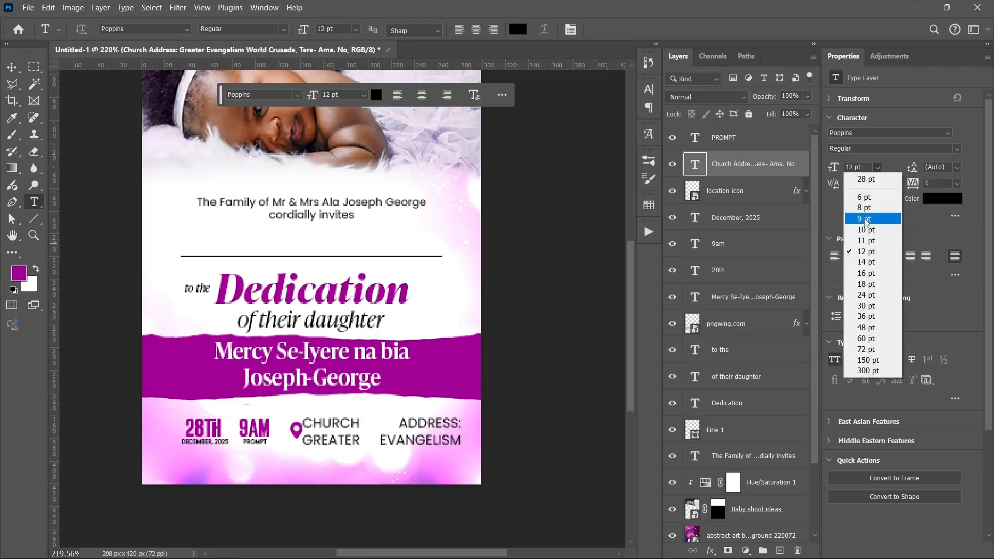
pyautogui.click(865, 222)
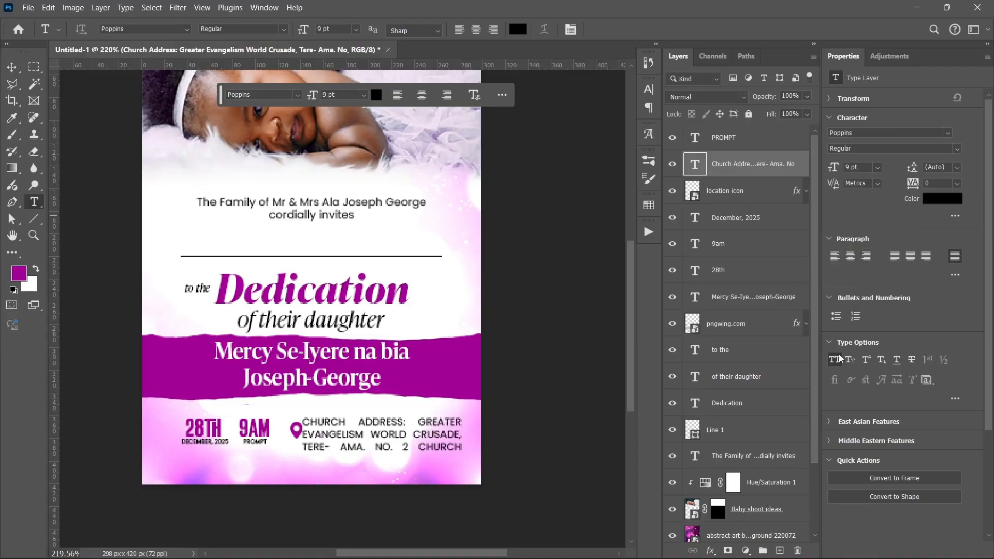
pyautogui.click(877, 167)
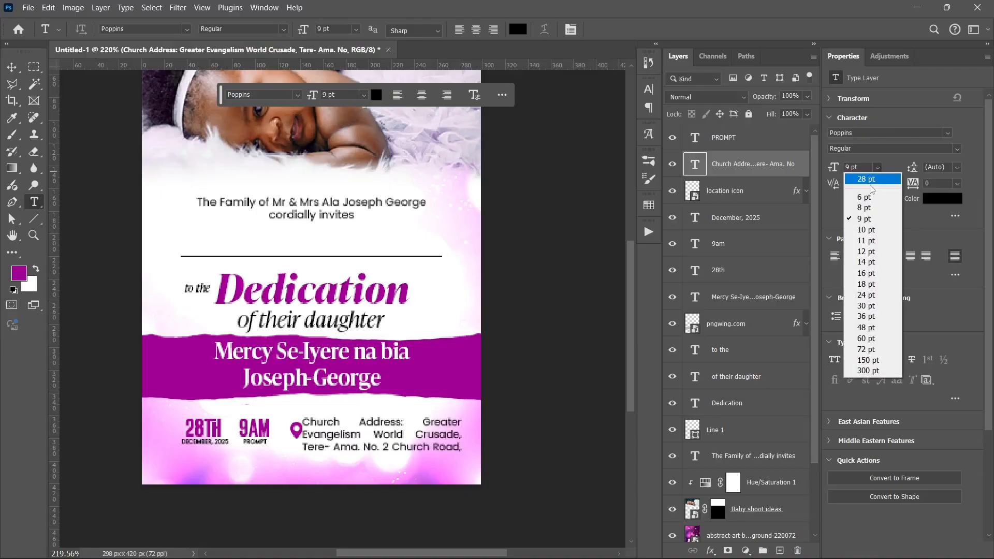
pyautogui.click(859, 197)
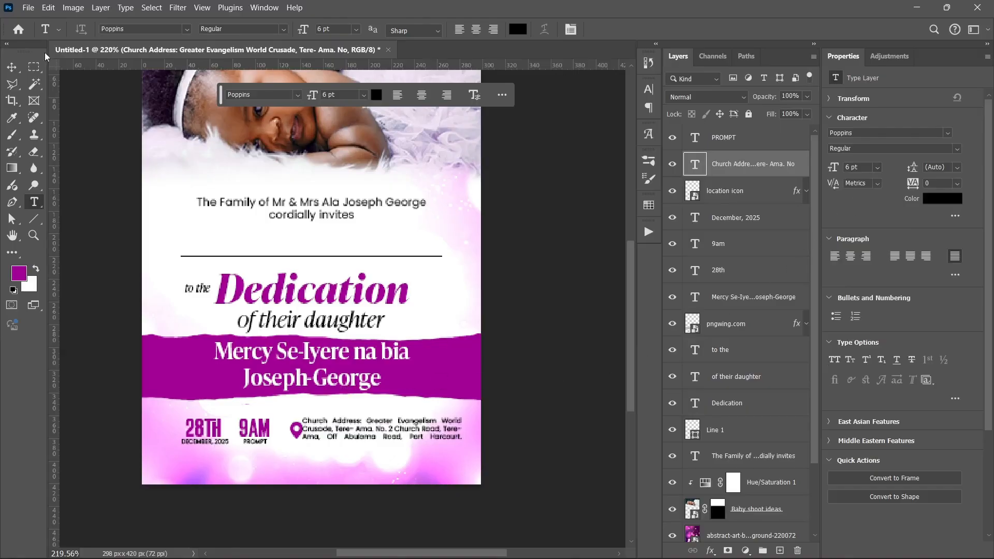
# Scale the location icon down to about 9 x 11 px, leaving a gap before the church address.
pyautogui.click(12, 67)
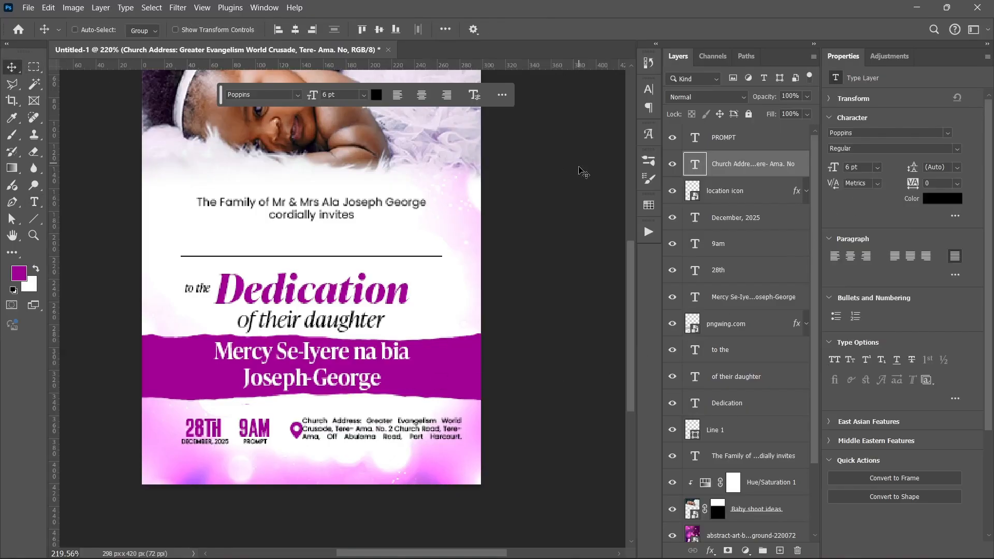
pyautogui.hotkey('alt', '[')
pyautogui.scroll(5, 380, 407)
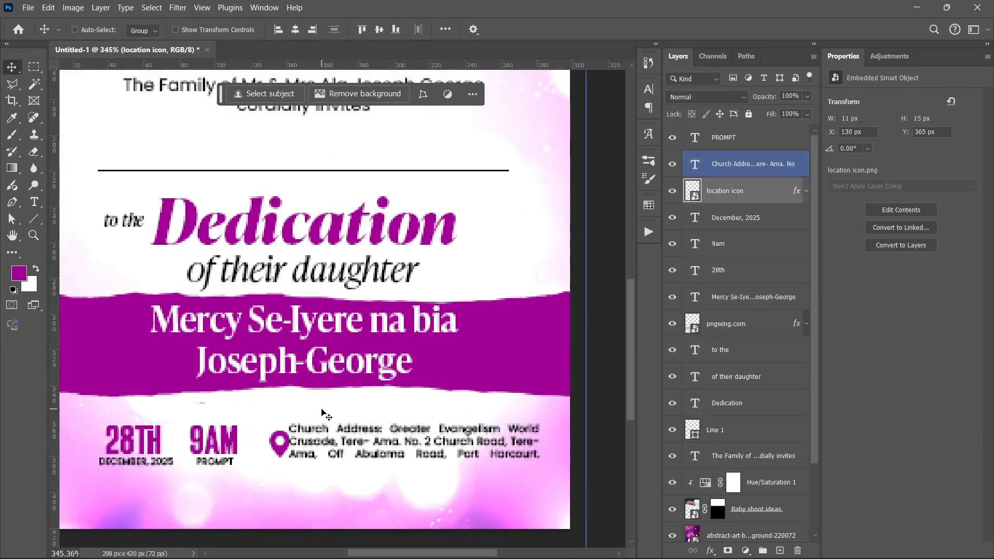
pyautogui.hotkey('ctrl', 't')
pyautogui.moveTo(294, 447); pyautogui.dragTo(285, 444)
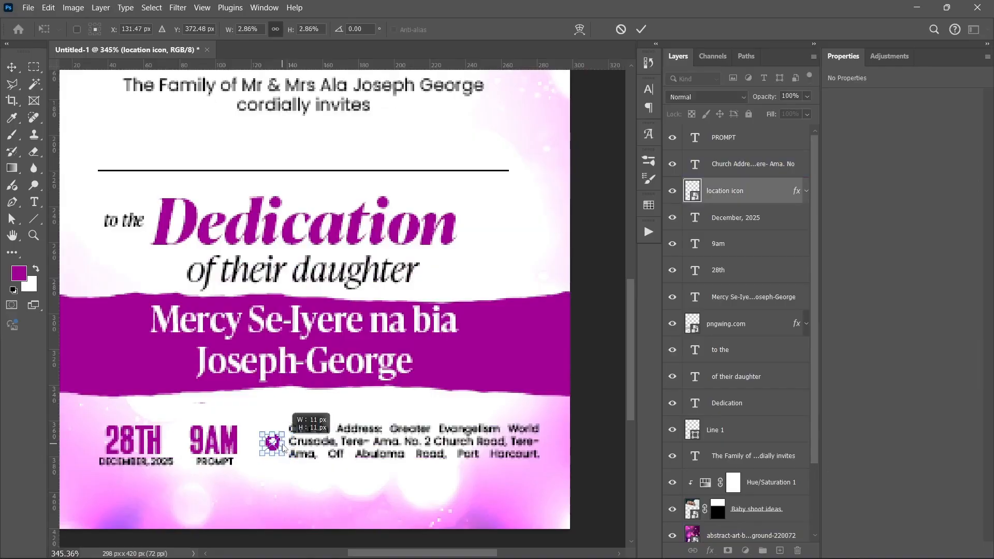
pyautogui.press('Return')
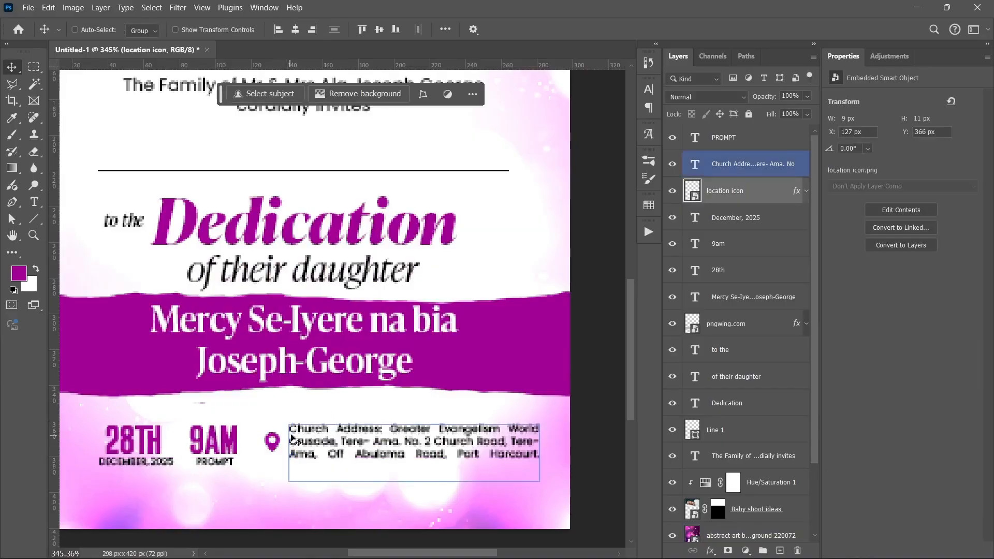
# Change the church address text to the Poppins Light weight.
pyautogui.scroll(-5, 290, 437)
pyautogui.moveTo(275, 410); pyautogui.dragTo(291, 394)
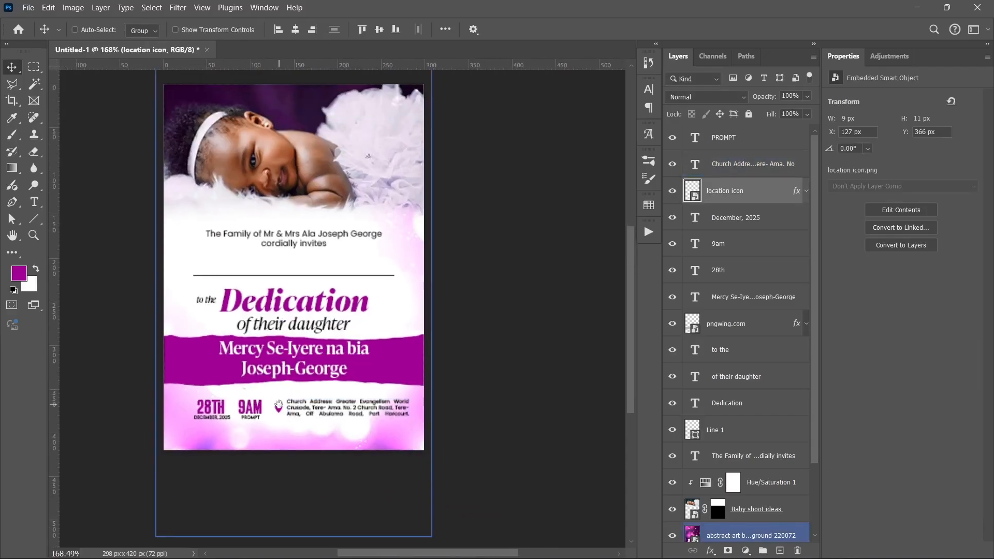
pyautogui.click(732, 174)
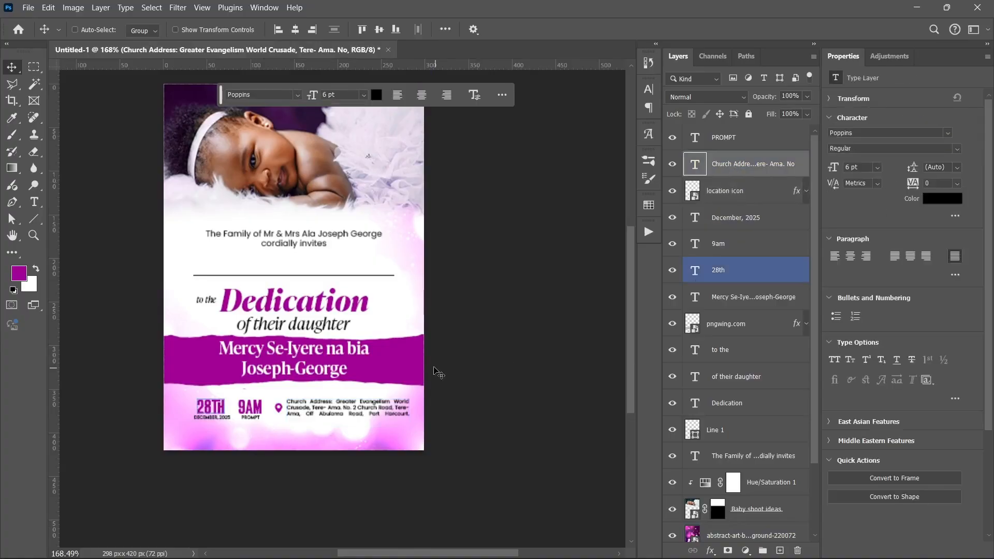
pyautogui.click(957, 151)
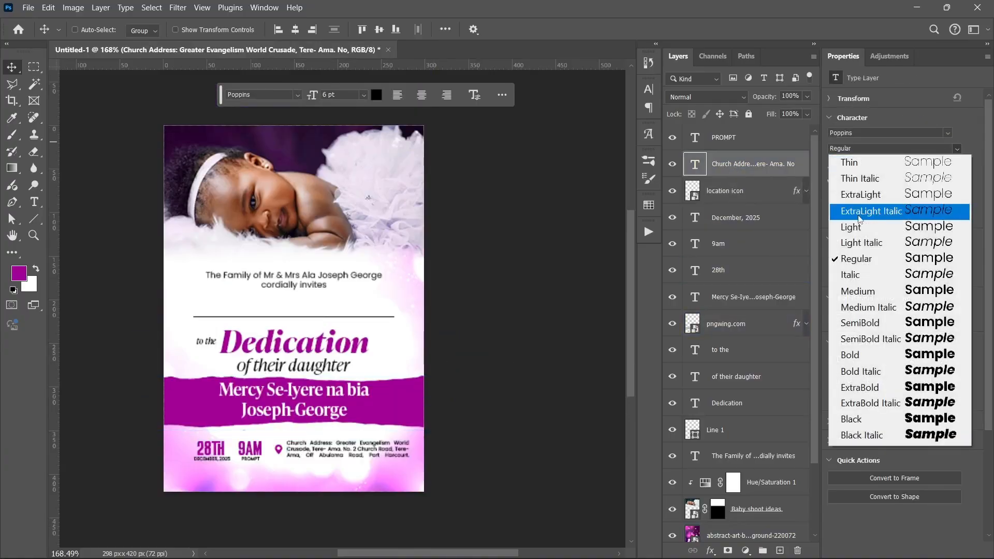
pyautogui.click(859, 228)
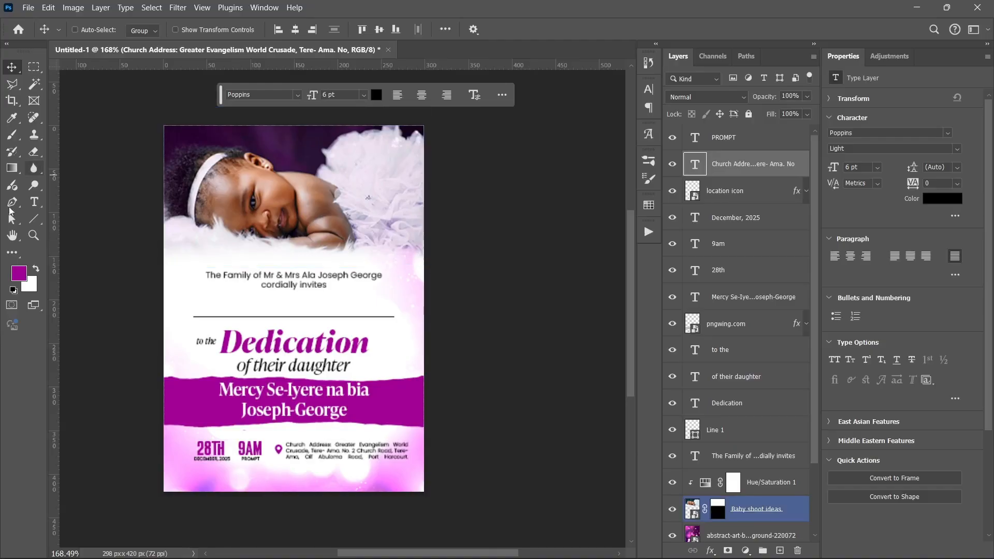
# Draw a rectangle of about 225 x 19 px beneath the date, time and address row.
pyautogui.click(29, 220)
pyautogui.rightClick(38, 226)
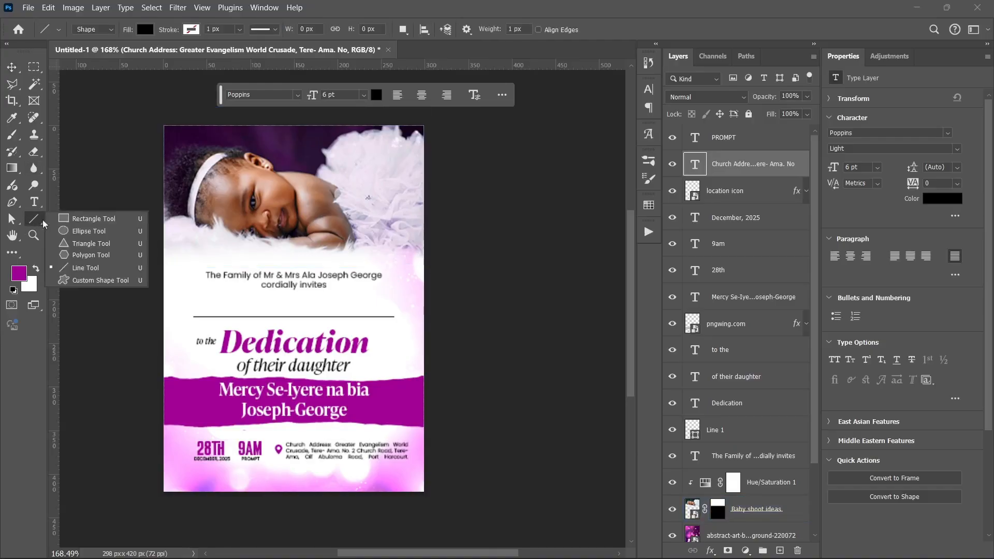
pyautogui.click(78, 219)
pyautogui.moveTo(193, 468)
pyautogui.mouseDown()
pyautogui.moveTo(305, 494)
pyautogui.moveTo(430, 484)
pyautogui.moveTo(398, 473)
pyautogui.moveTo(389, 482)
pyautogui.mouseUp()
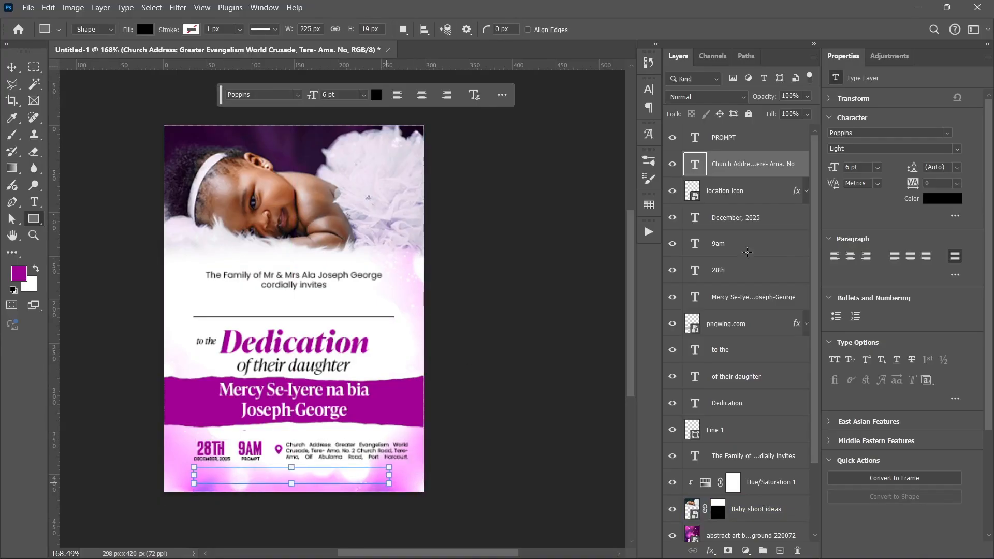
# Give the rectangle no fill and a purple 1 px stroke, and nudge it into place below the event details.
pyautogui.click(870, 195)
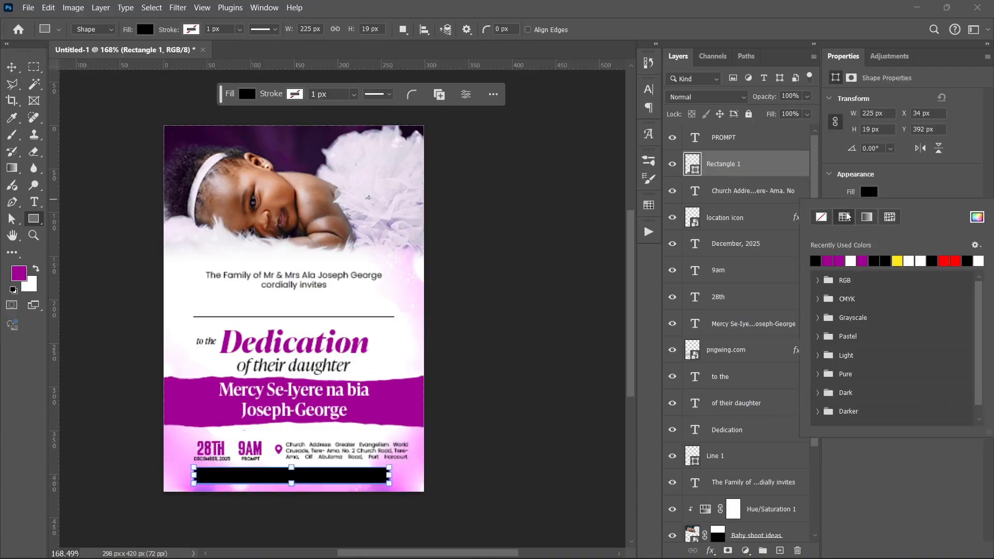
pyautogui.click(820, 235)
pyautogui.click(870, 210)
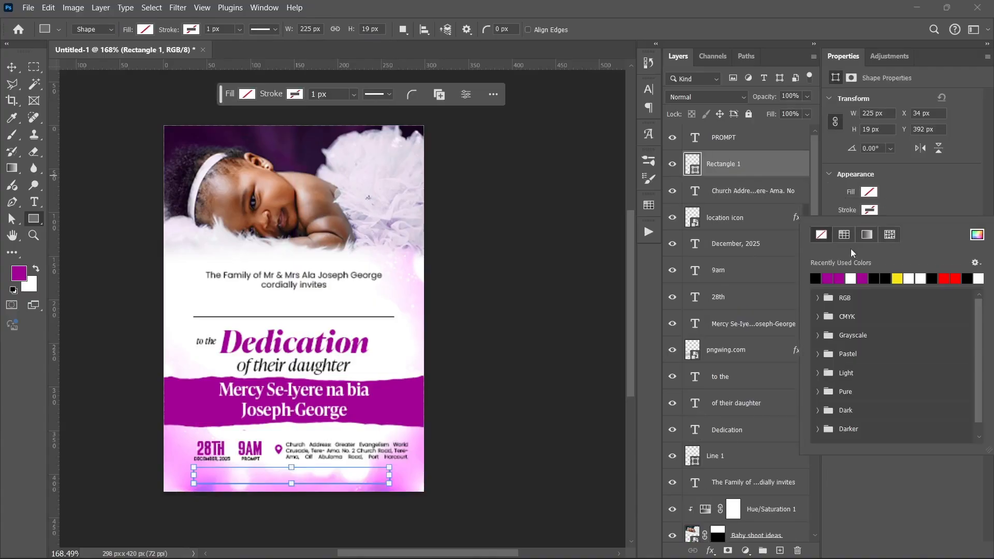
pyautogui.click(833, 277)
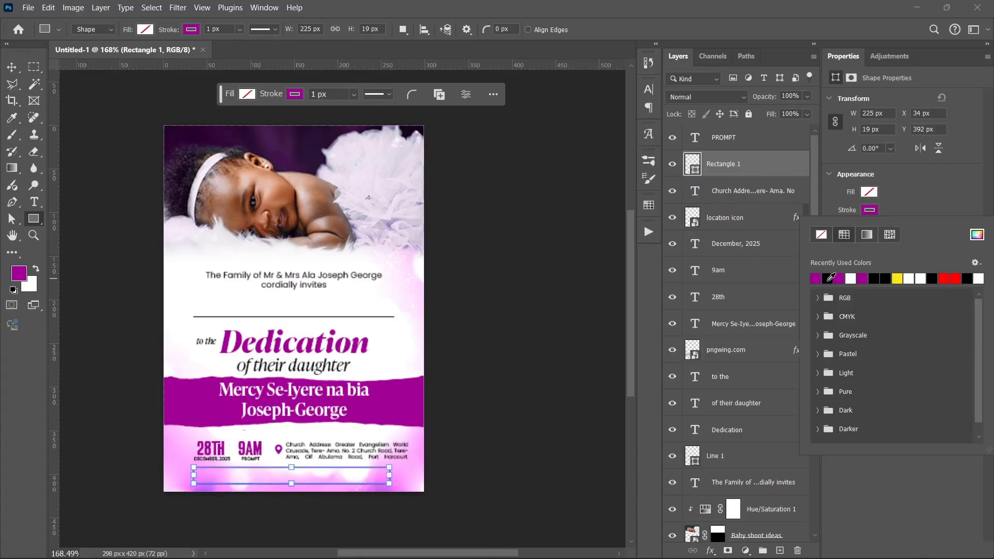
pyautogui.click(906, 193)
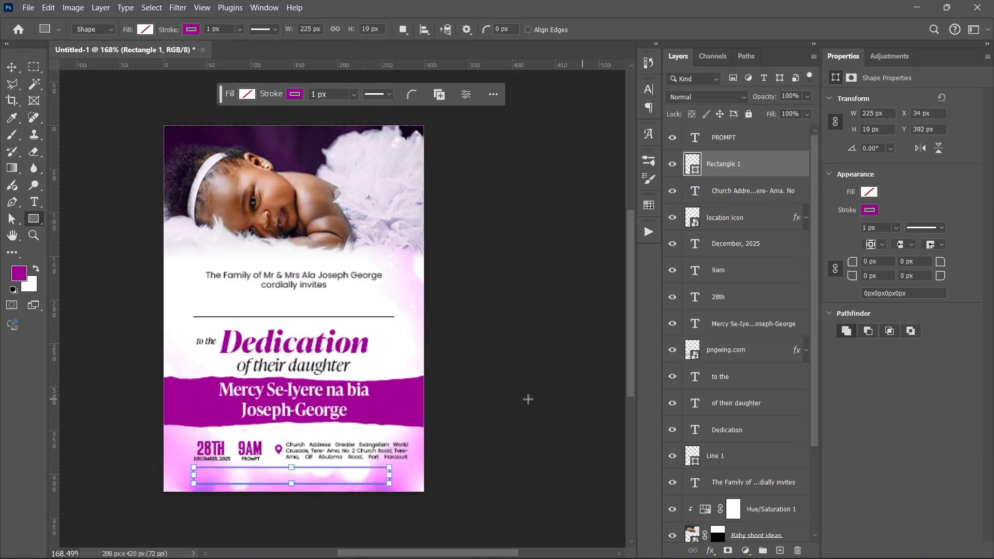
pyautogui.press('v')
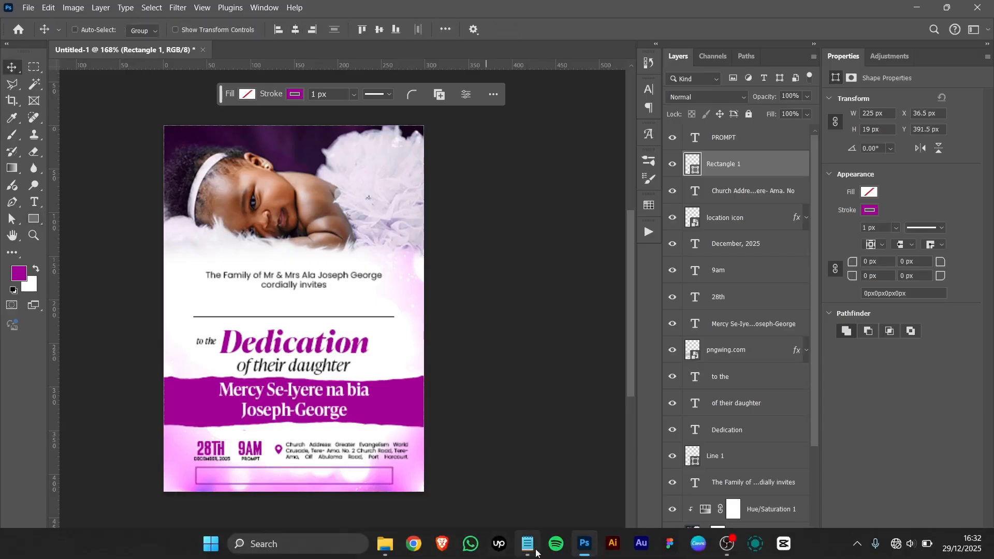
# Copy the reception line from the Notepad notes into a new text layer above the date and break it into two lines after "No.".
pyautogui.click(527, 544)
pyautogui.tripleClick(287, 373)
pyautogui.hotkey('ctrl', 'c')
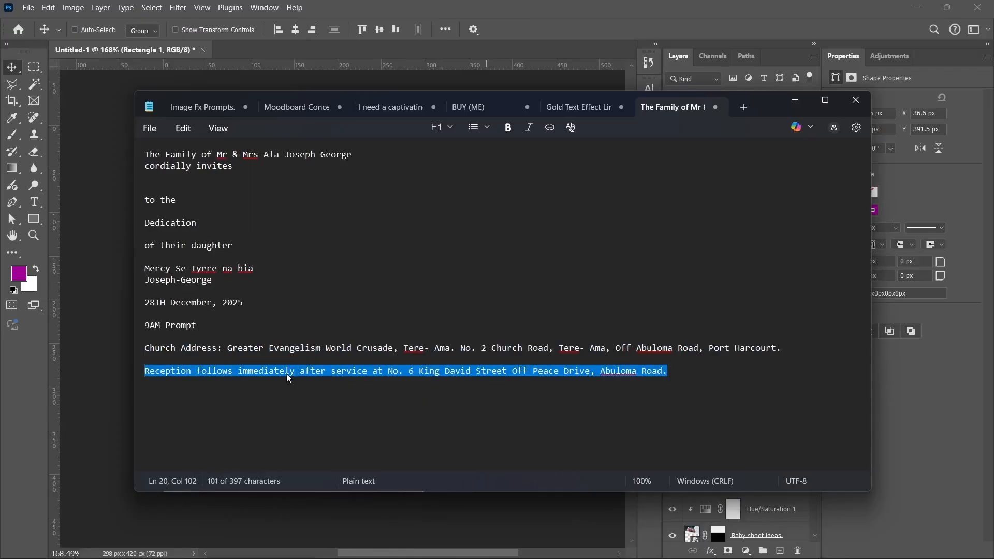
pyautogui.click(797, 99)
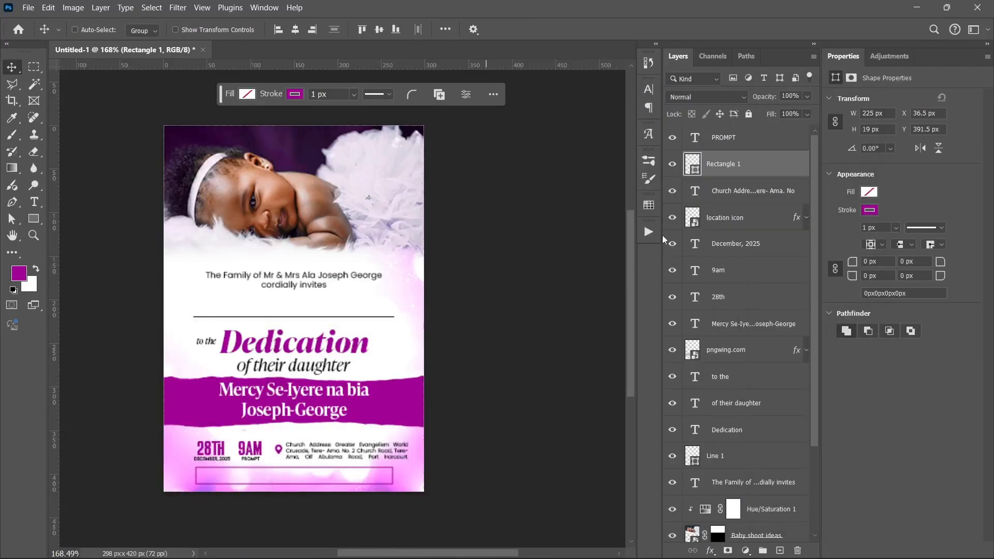
pyautogui.press('t')
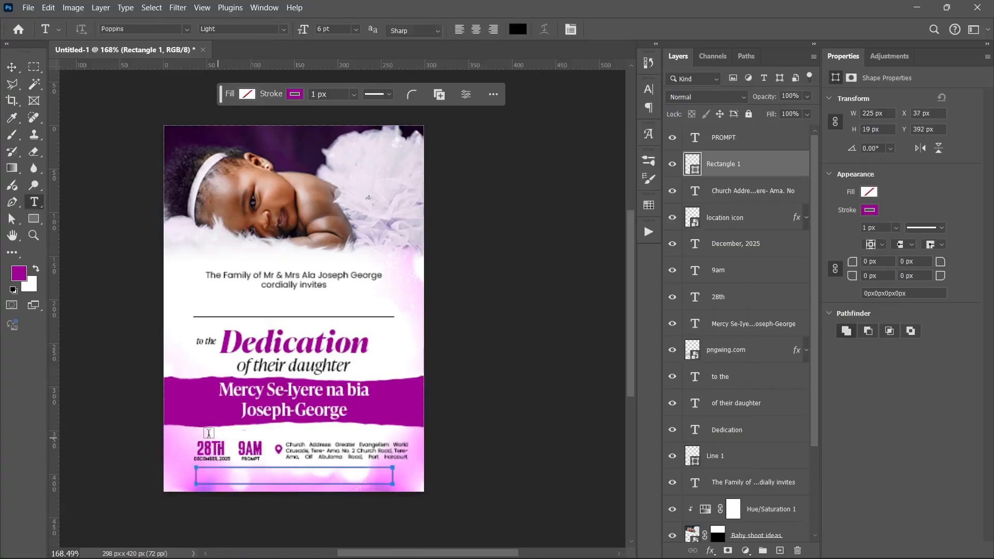
pyautogui.click(207, 432)
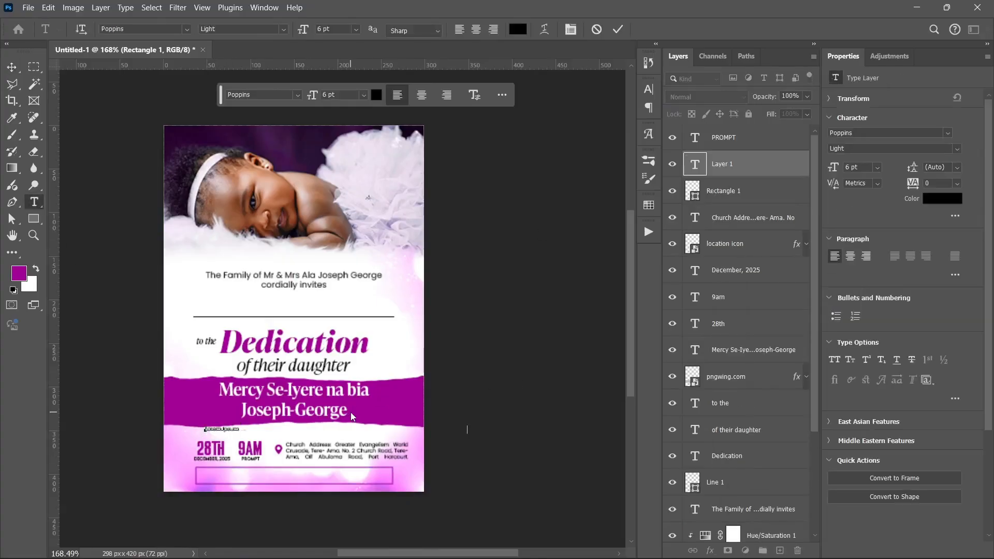
pyautogui.hotkey('ctrl', 'v')
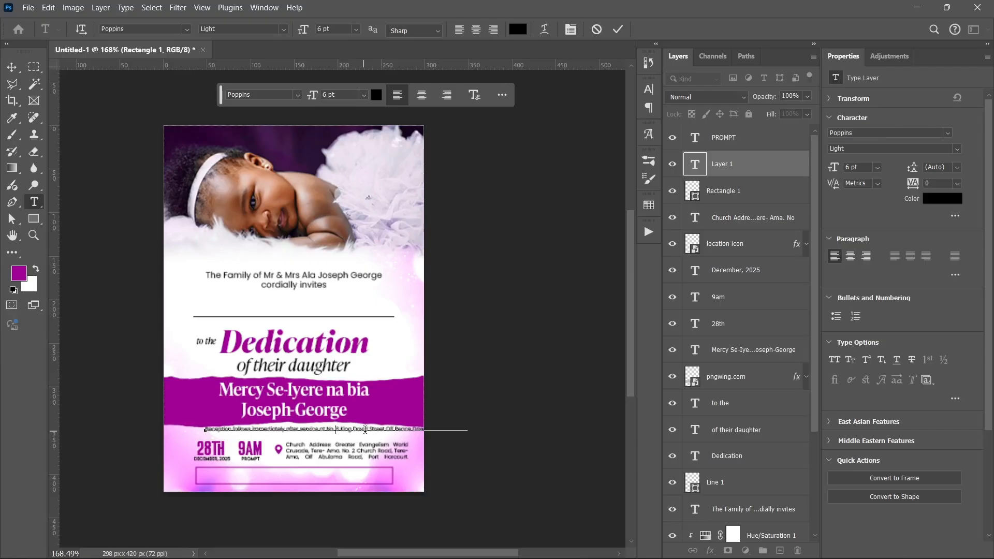
pyautogui.press('Return')
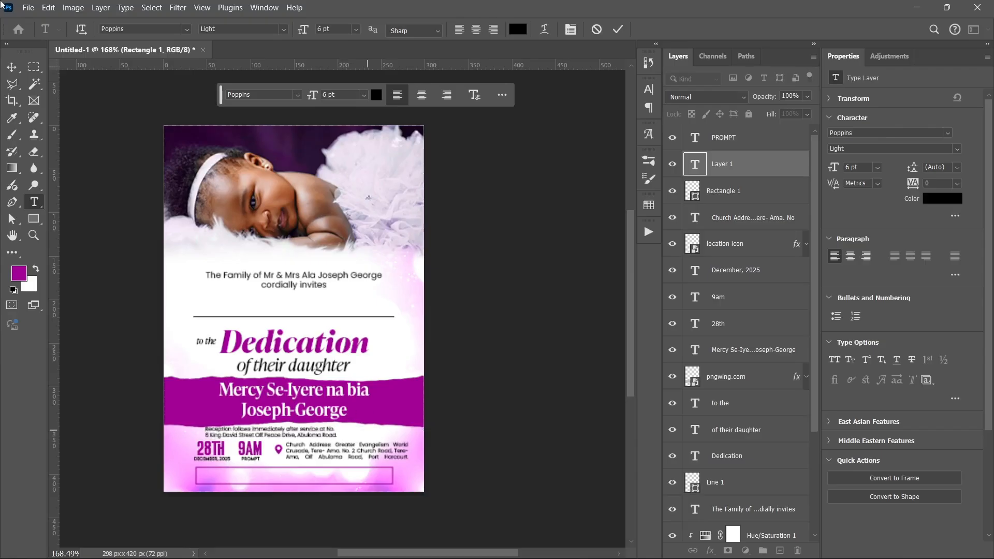
# Move the two-line reception text down into the purple outlined rectangle.
pyautogui.click(12, 67)
pyautogui.moveTo(264, 444); pyautogui.dragTo(278, 477)
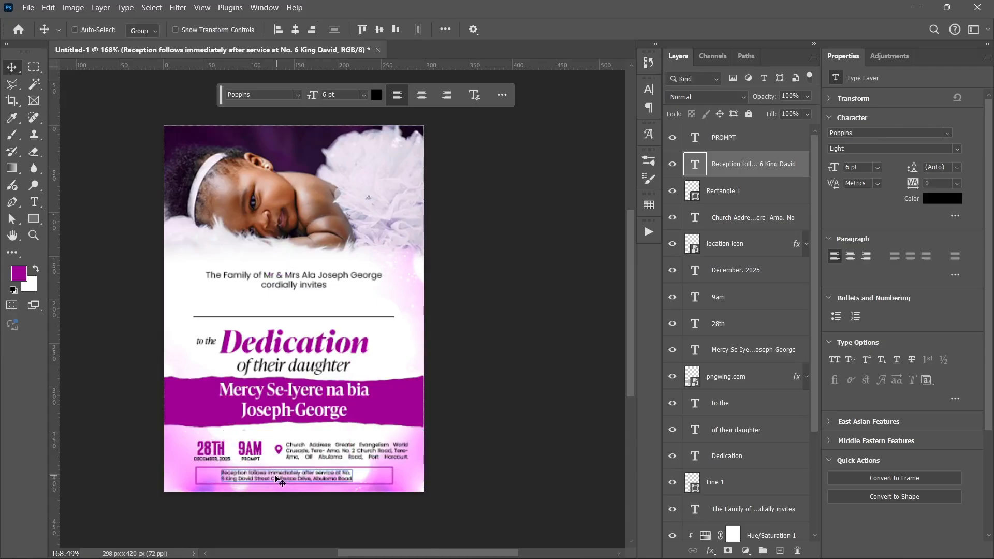
pyautogui.scroll(3, 278, 476)
pyautogui.scroll(-2, 269, 465)
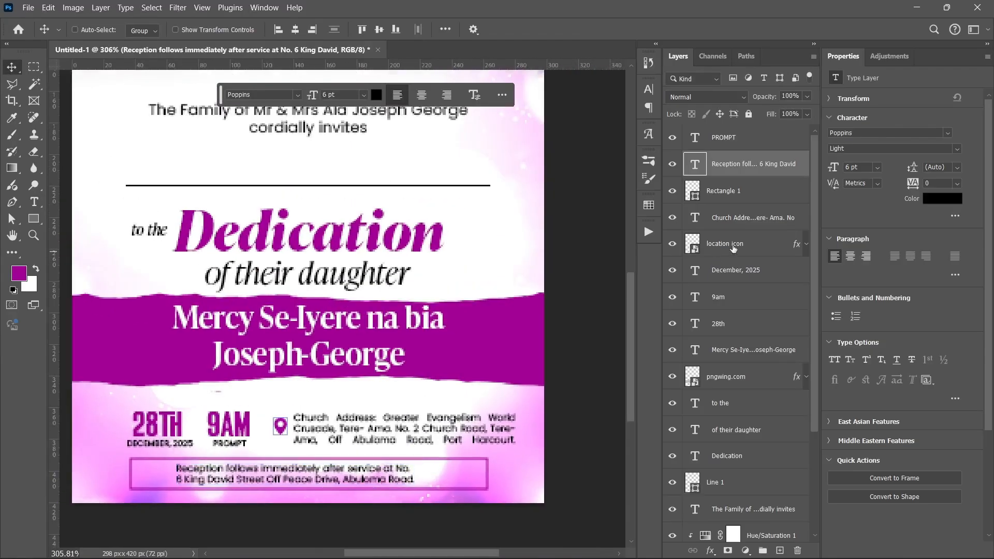
# Narrow the outlined rectangle symmetrically to about 170 px wide so it fits around the reception text.
pyautogui.click(735, 191)
pyautogui.click(38, 220)
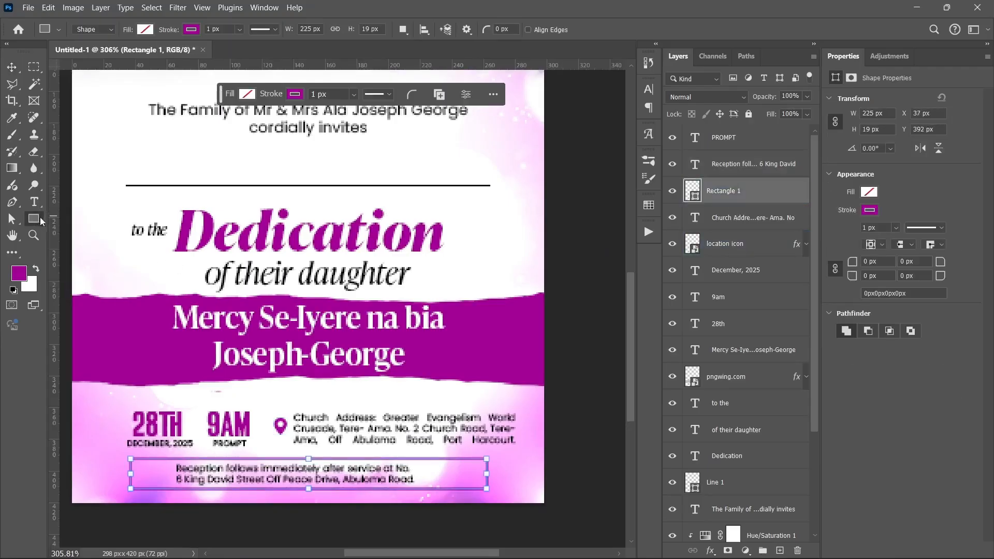
pyautogui.moveTo(487, 476)
pyautogui.mouseDown()
pyautogui.moveTo(436, 474)
pyautogui.moveTo(444, 474)
pyautogui.mouseUp()
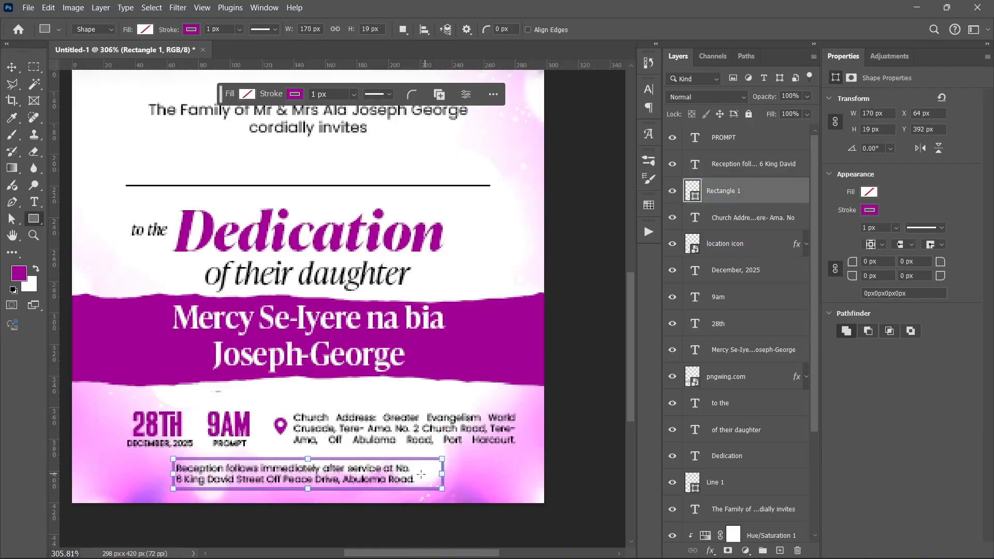
# Center the reception text horizontally within the outlined rectangle.
pyautogui.click(712, 165)
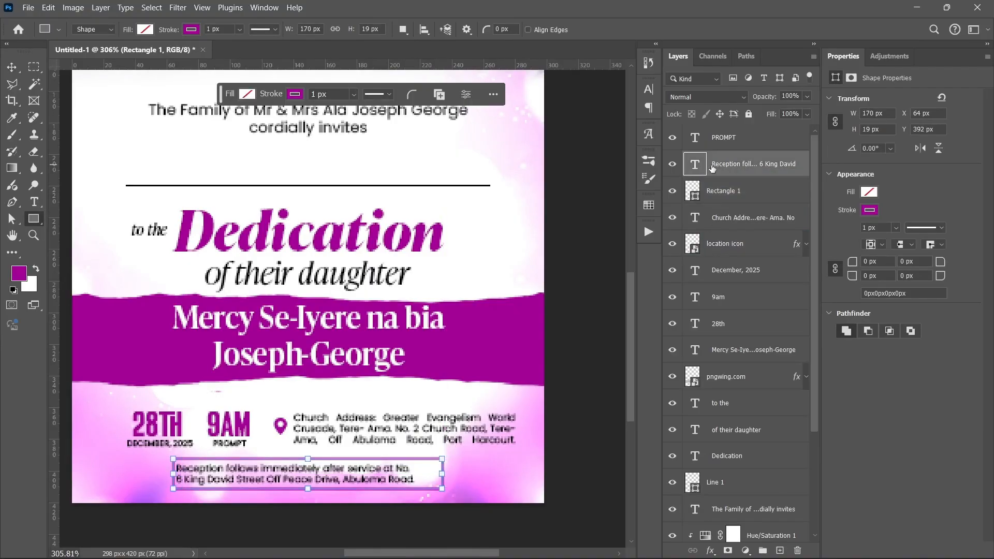
pyautogui.press('v')
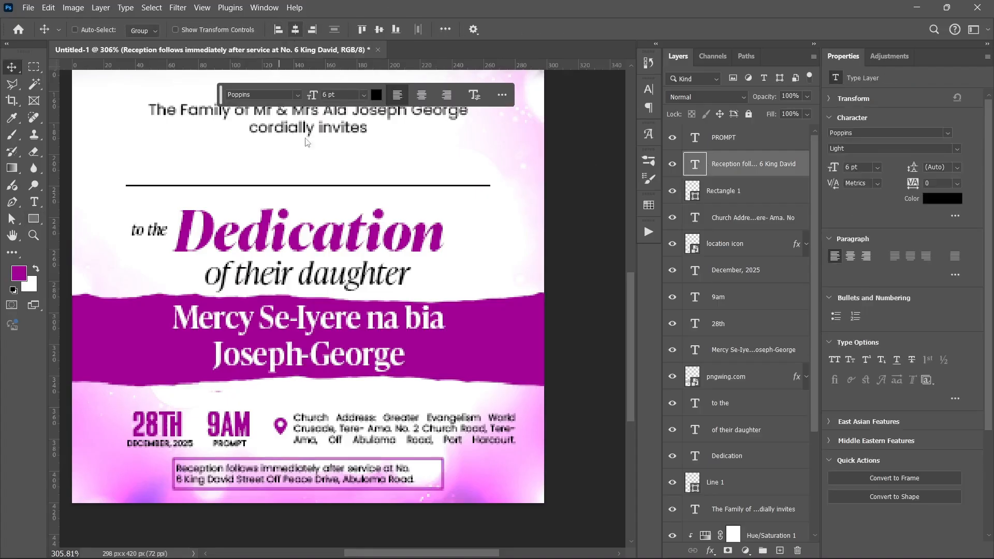
pyautogui.scroll(-3, 328, 348)
pyautogui.scroll(-1, 328, 347)
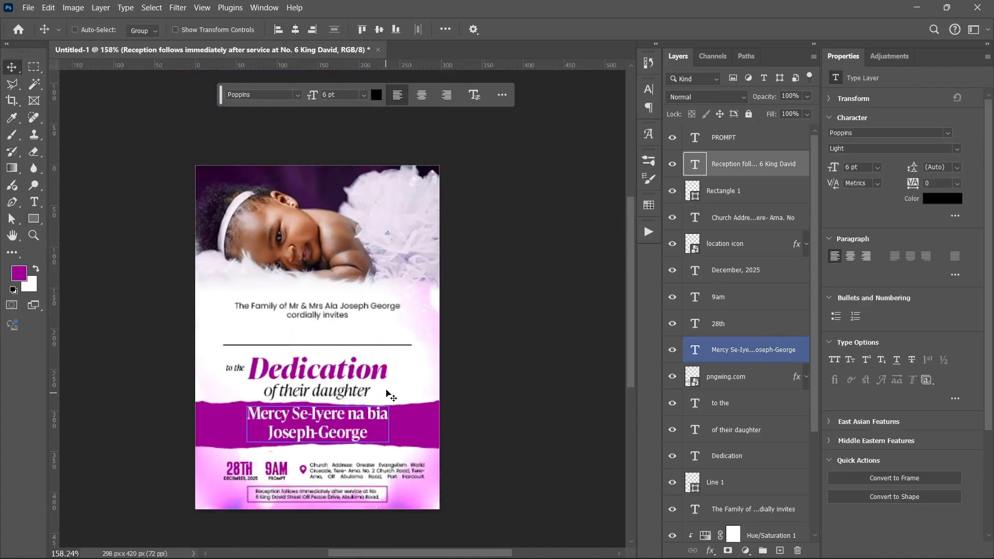